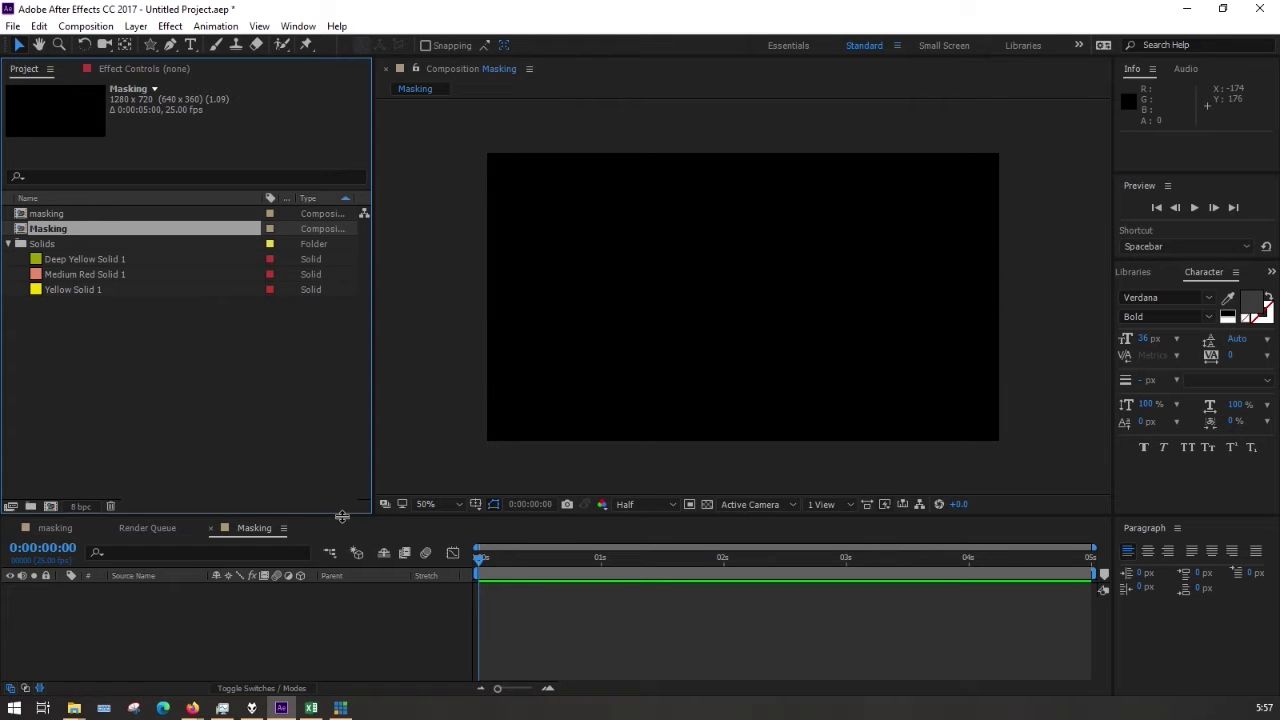
Step: Add a 1280 × 720 px solid layer in medium red (E38A6E) to the Masking composition
drag(342, 516, 342, 500)
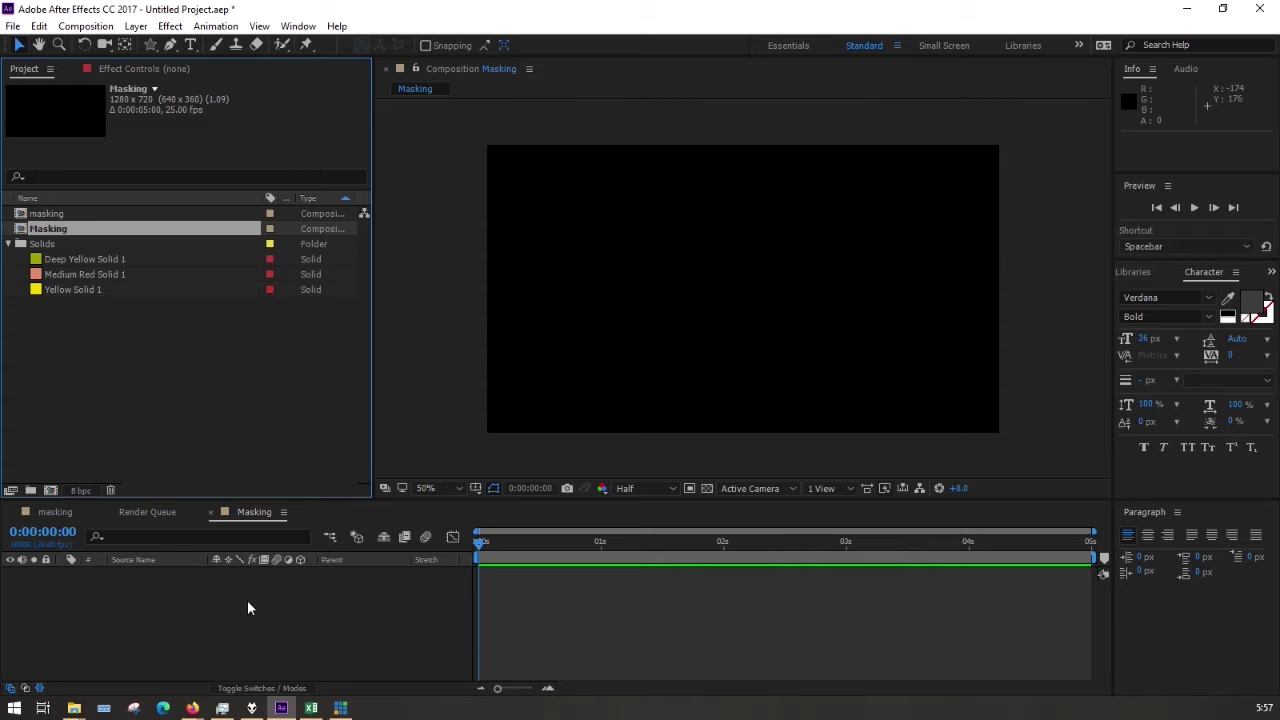
right_click(248, 602)
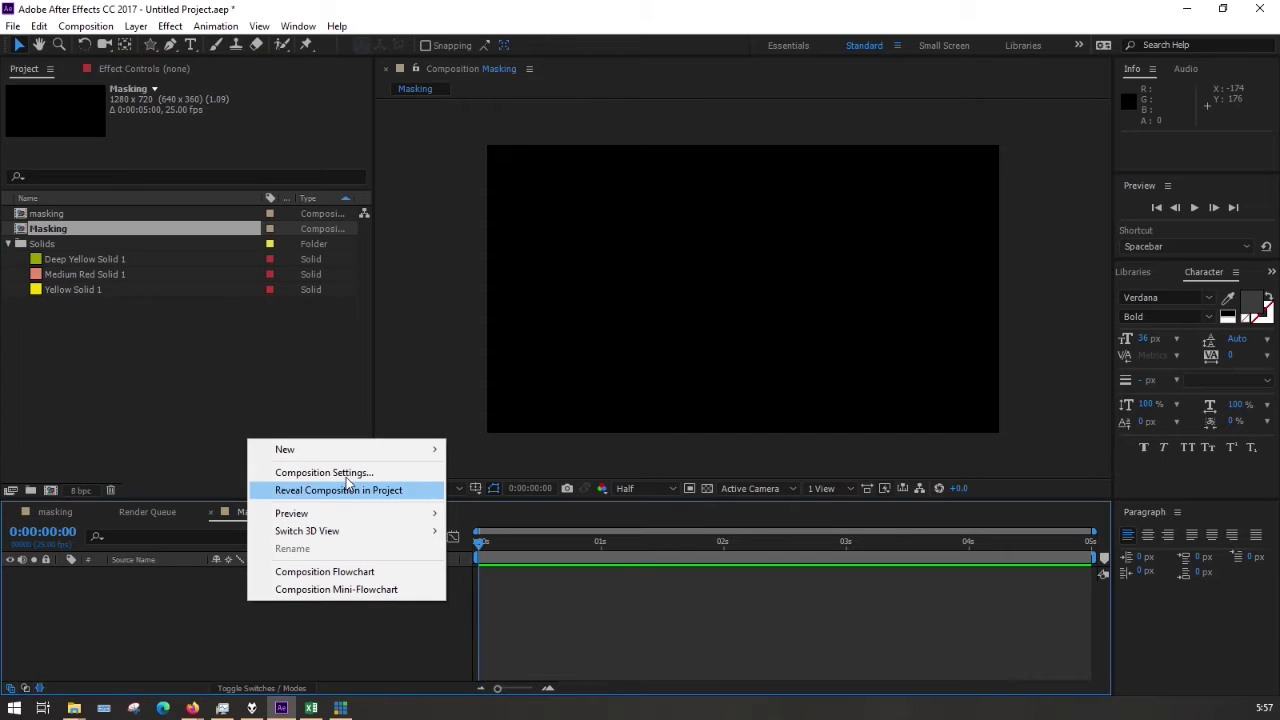
mouse_move(352, 453)
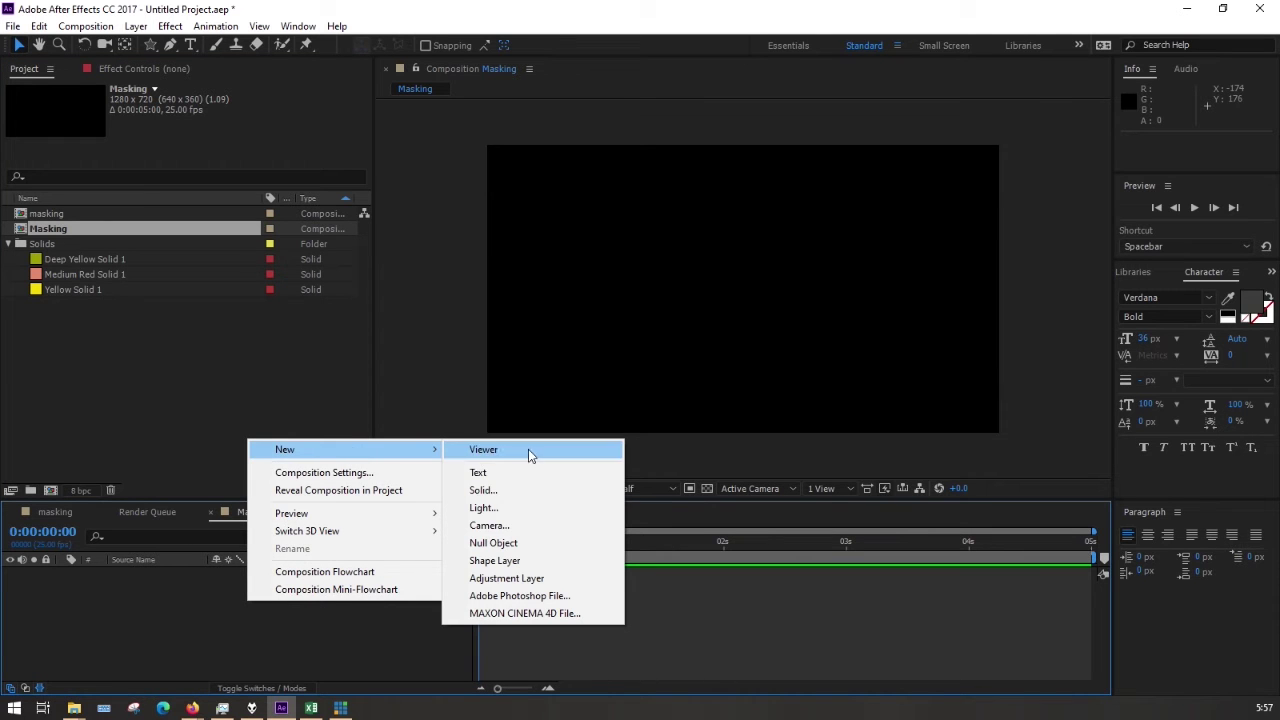
click(532, 491)
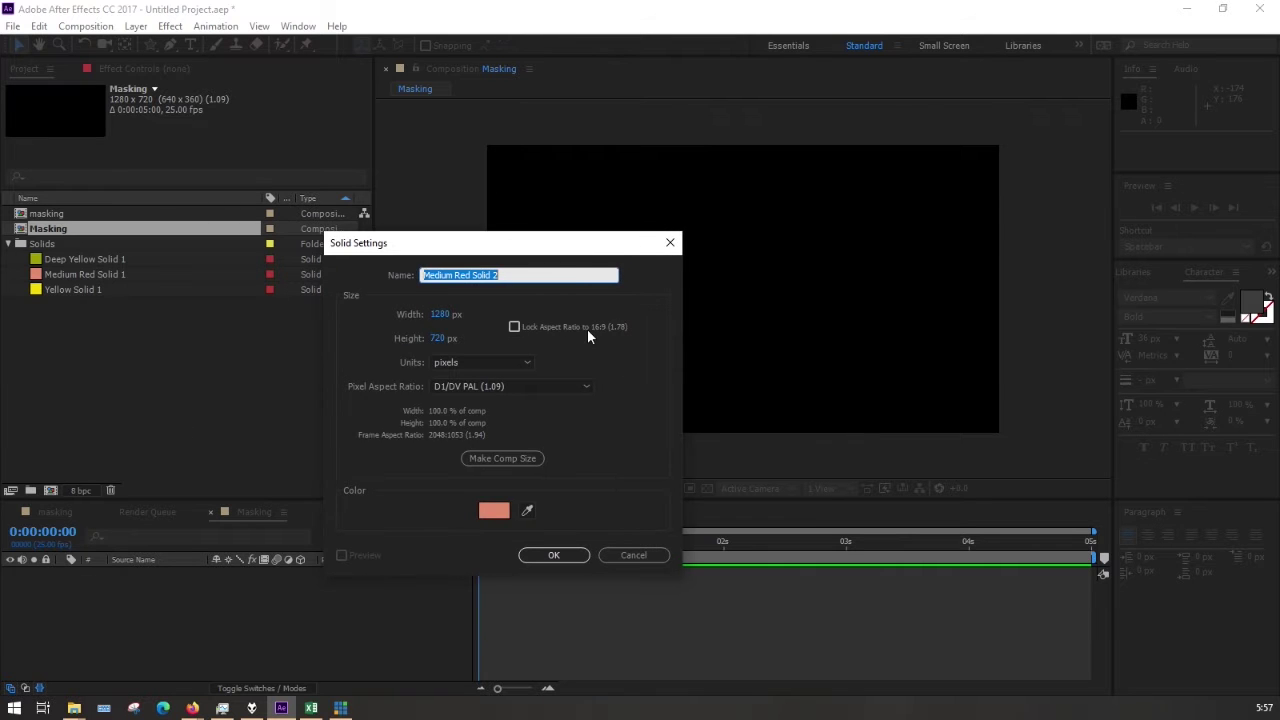
click(494, 511)
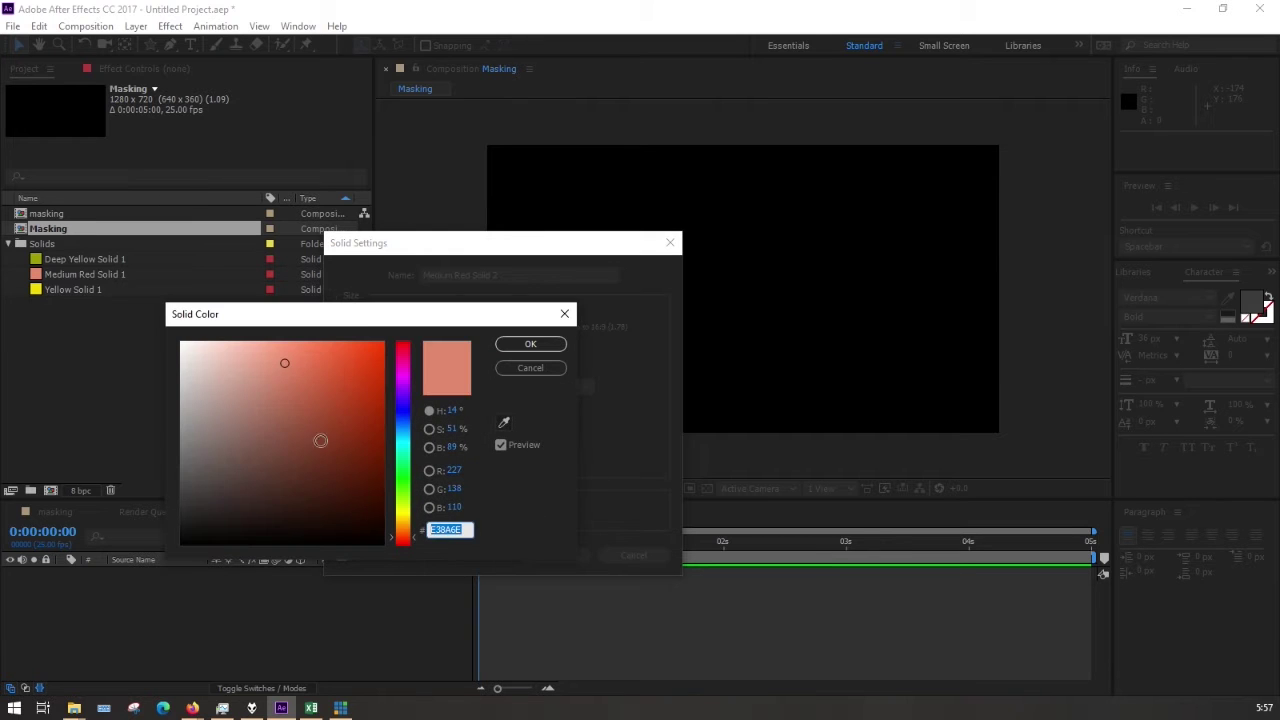
click(540, 345)
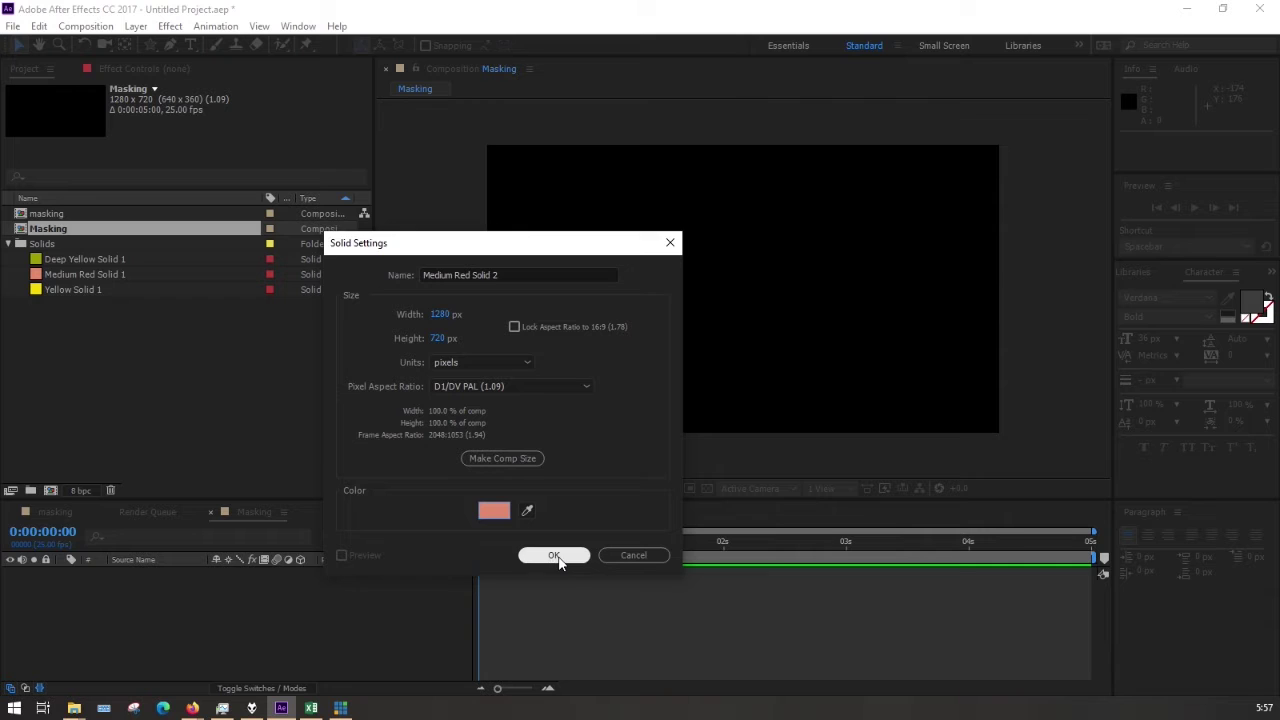
click(555, 556)
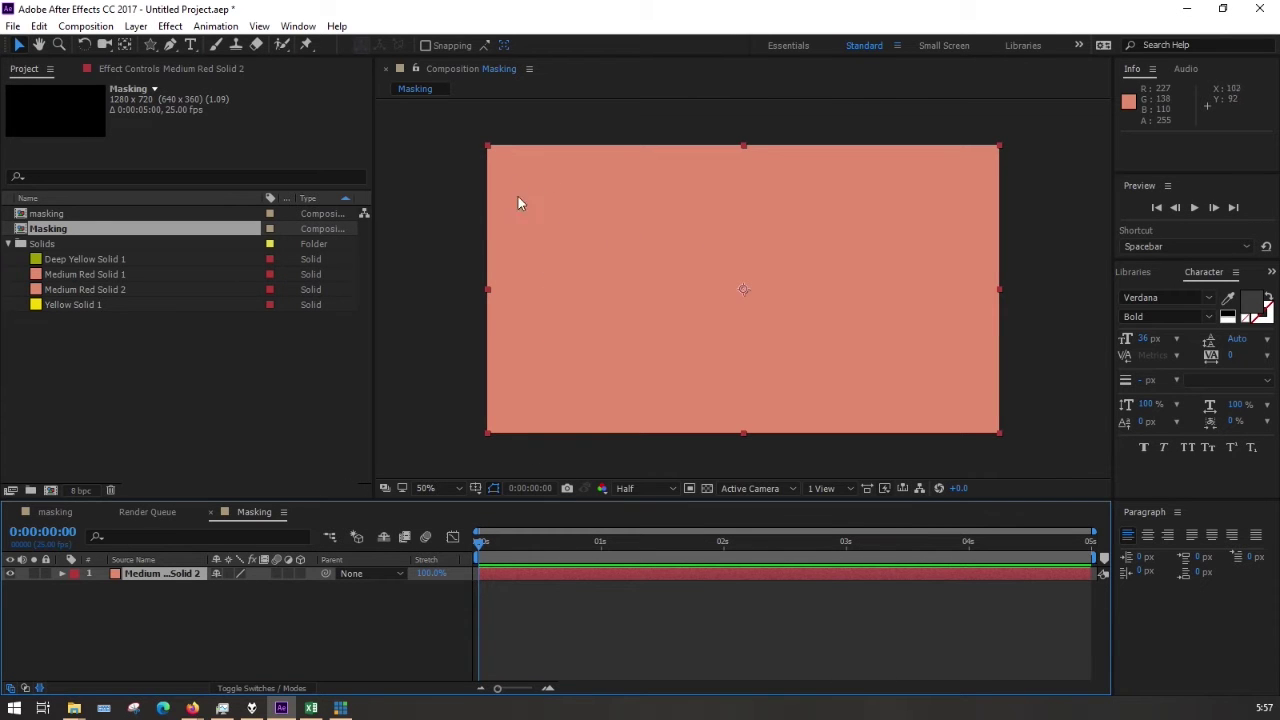
click(1026, 272)
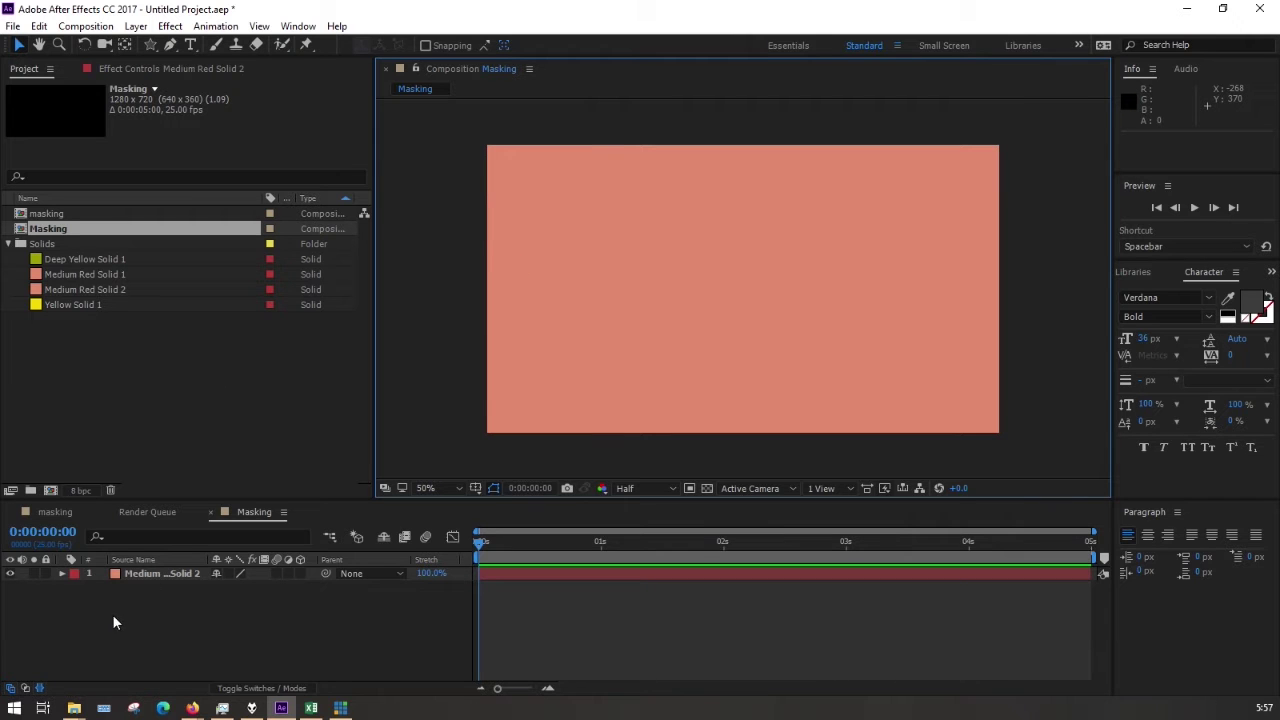
Step: Add a second 1280 × 720 px solid layer above the red one in a yellow-green colour
right_click(195, 597)
mouse_move(304, 512)
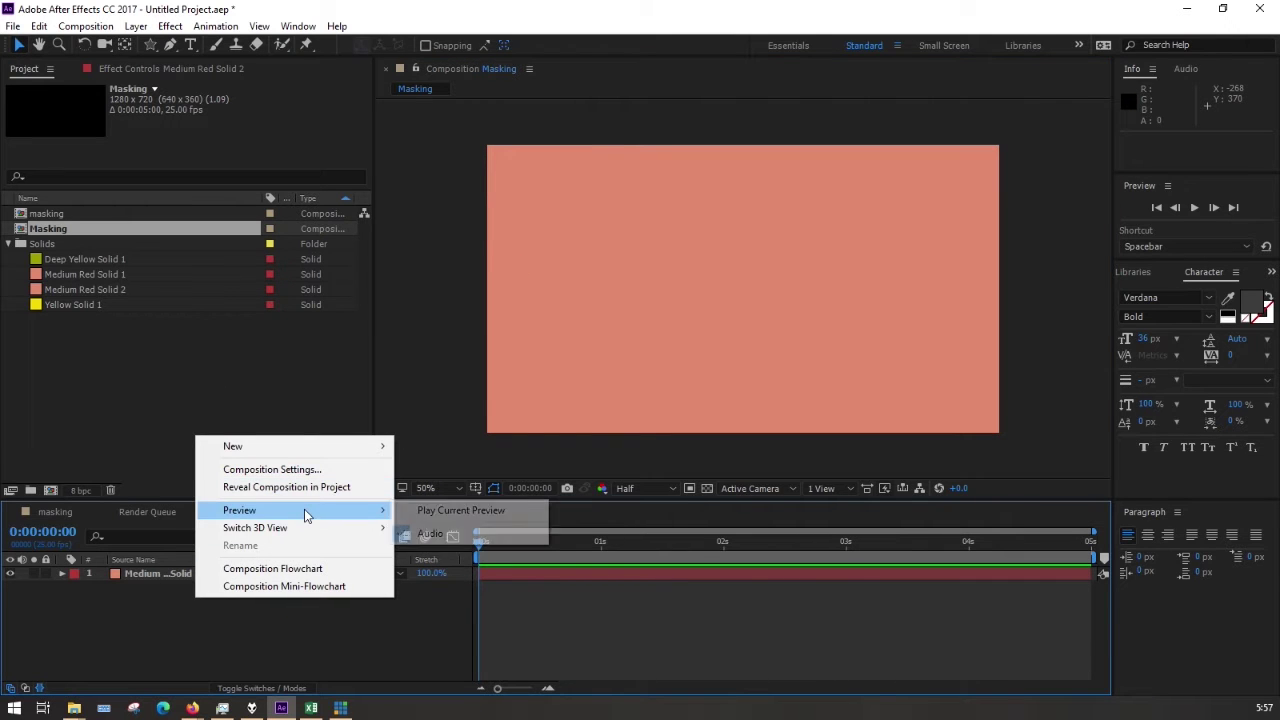
mouse_move(314, 446)
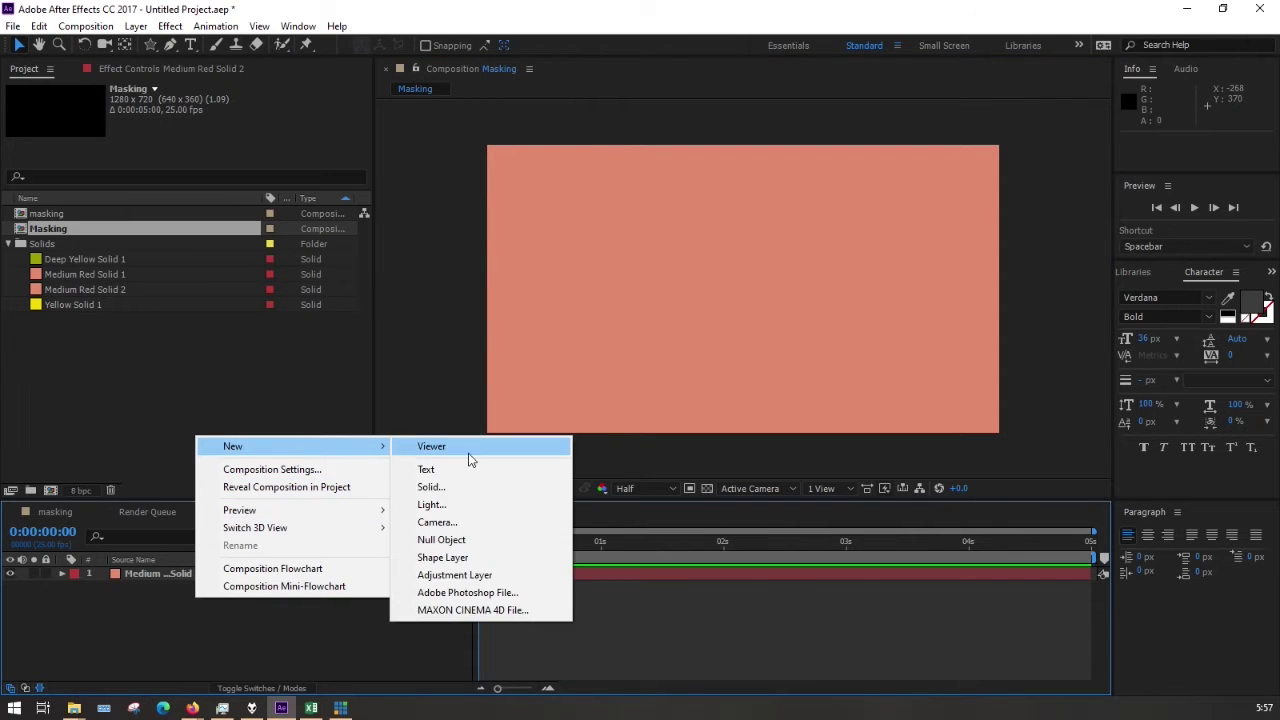
click(472, 484)
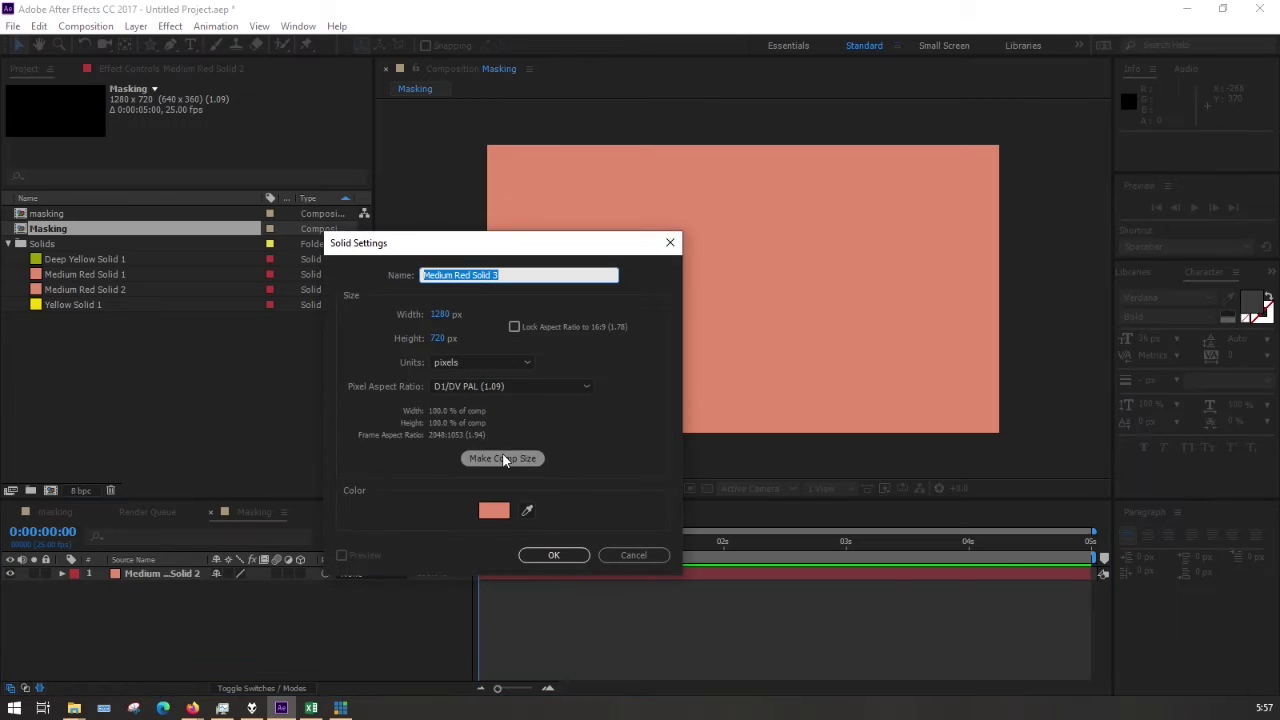
click(498, 510)
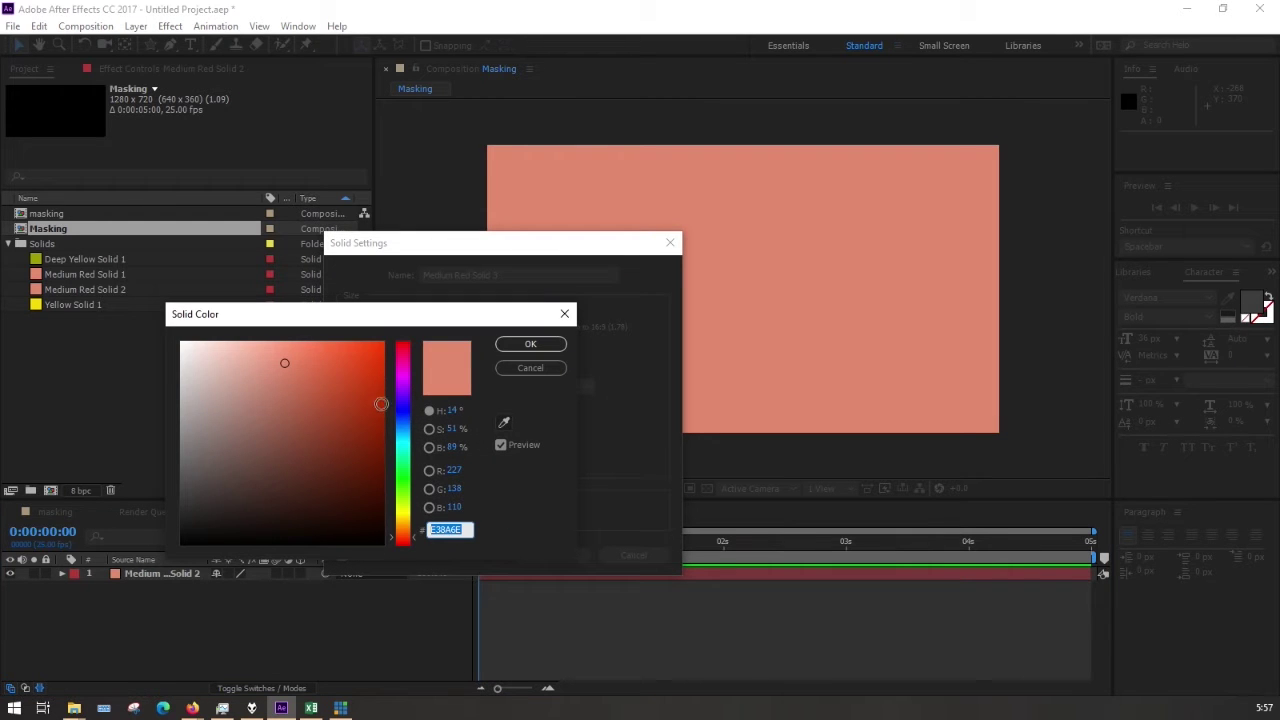
click(403, 510)
mouse_move(344, 360)
mouse_down()
mouse_move(374, 366)
mouse_move(380, 388)
mouse_move(384, 366)
mouse_move(392, 390)
mouse_up()
click(528, 346)
click(558, 556)
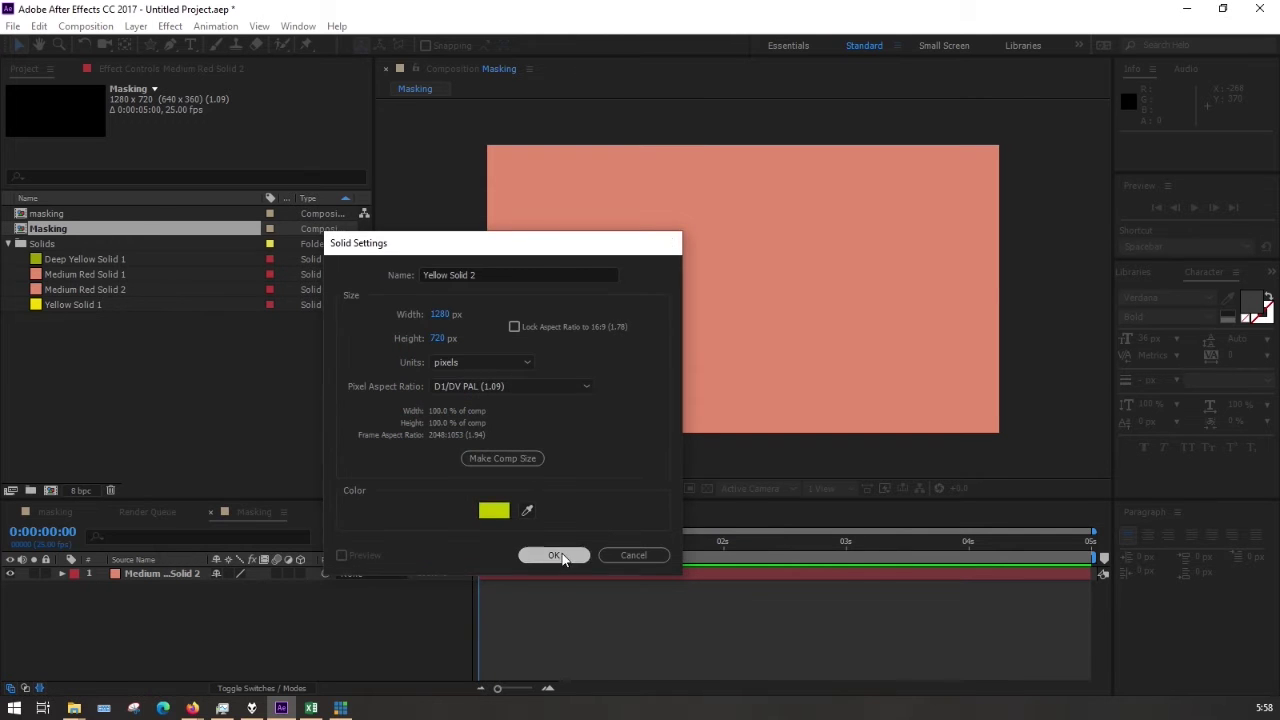
Step: Add a third 1280 × 720 px solid layer on top in light cyan (6DF0F5)
click(133, 615)
right_click(134, 608)
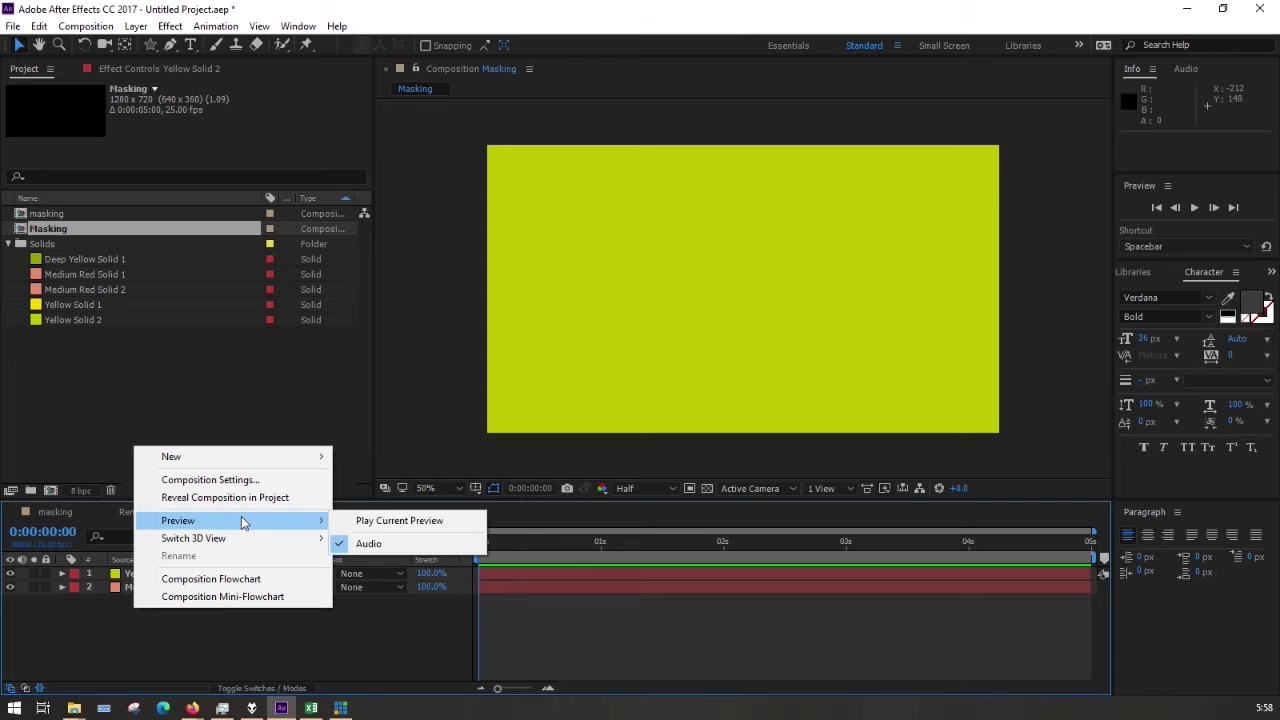
mouse_move(274, 457)
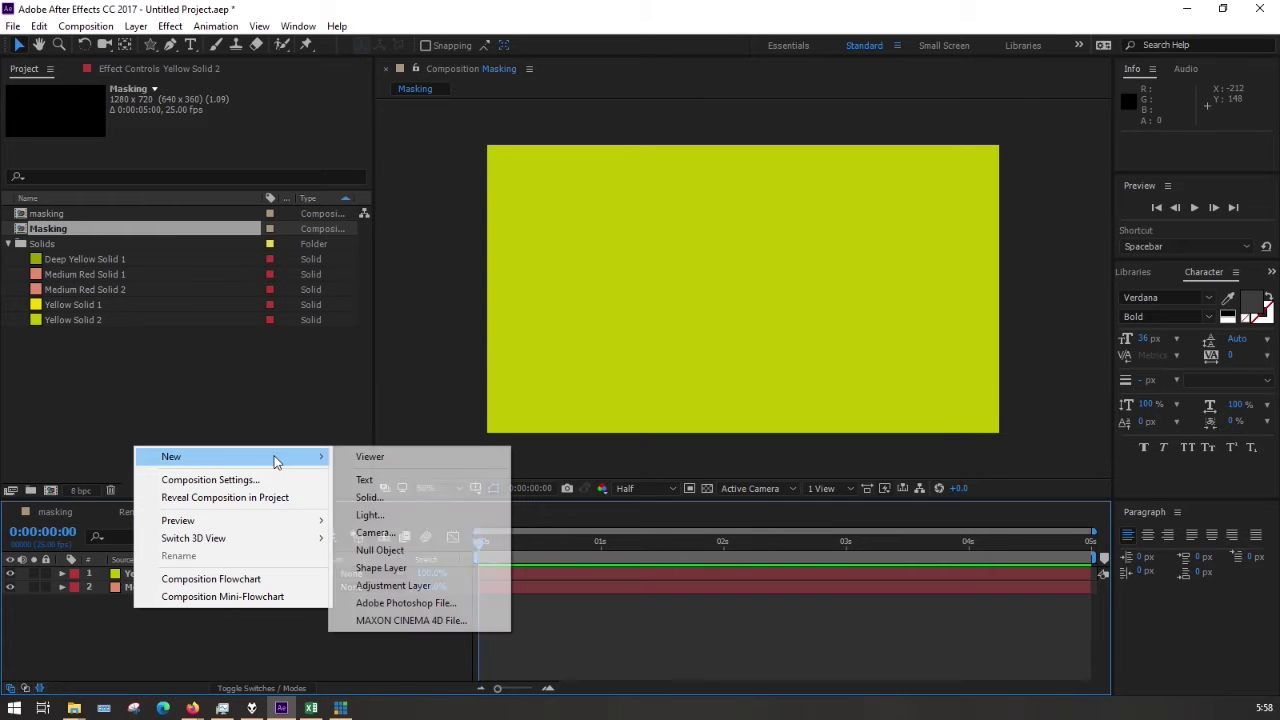
click(400, 499)
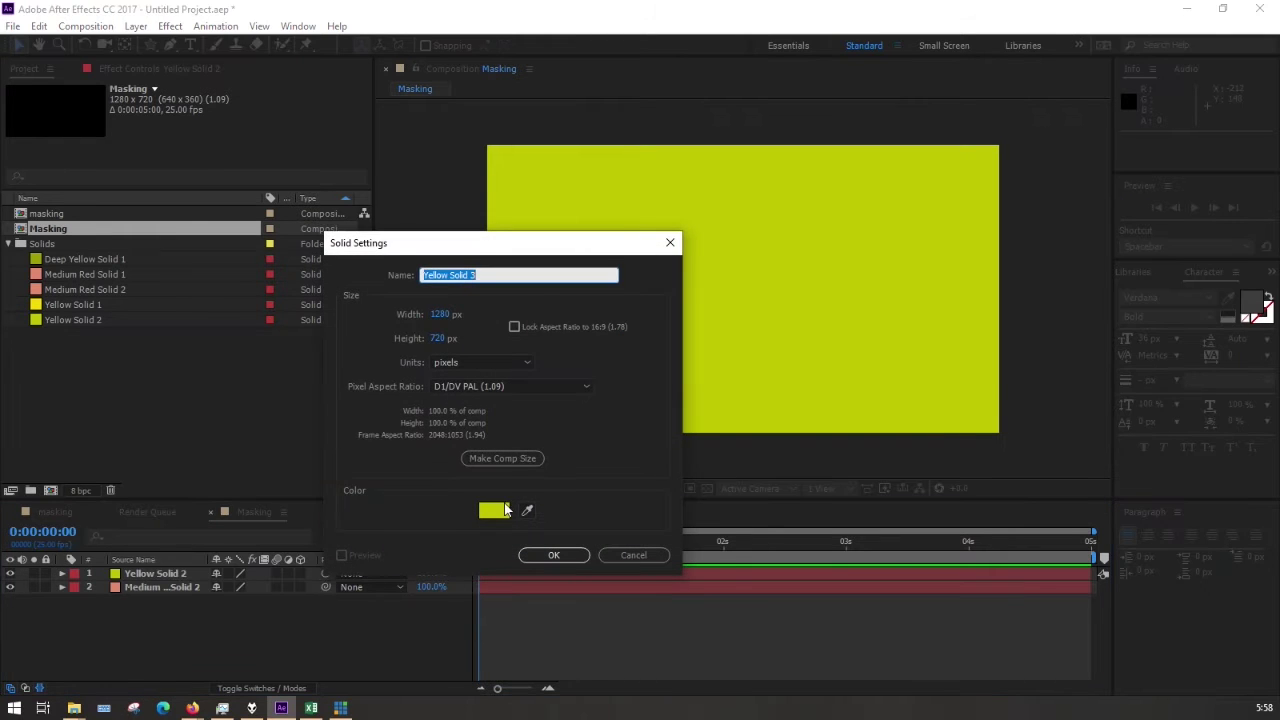
click(503, 509)
click(410, 458)
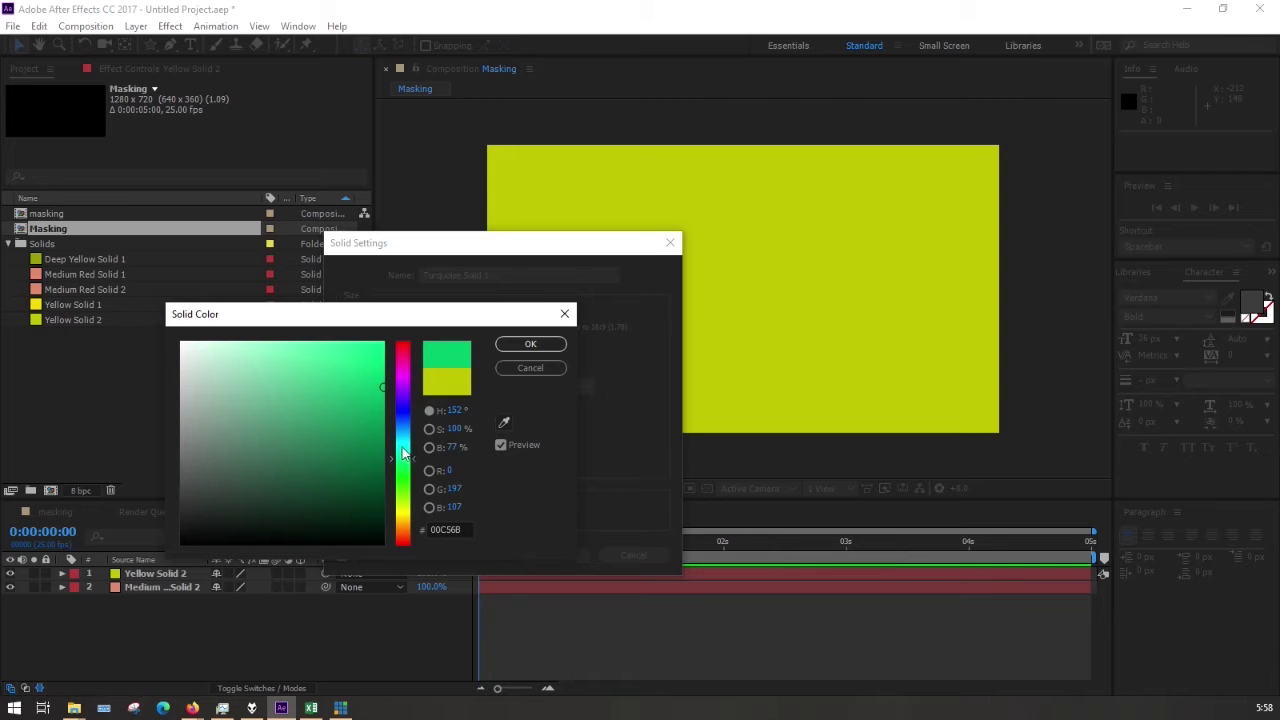
drag(410, 478, 404, 442)
click(353, 357)
drag(353, 357, 293, 349)
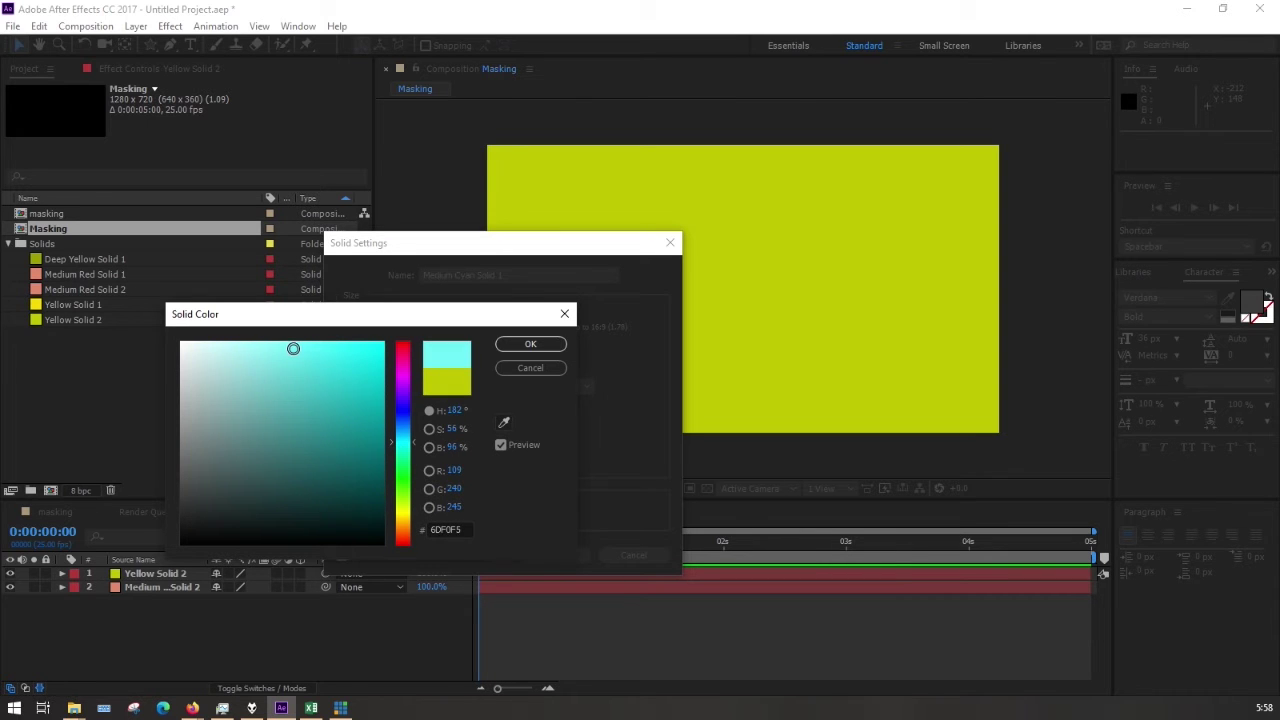
click(530, 345)
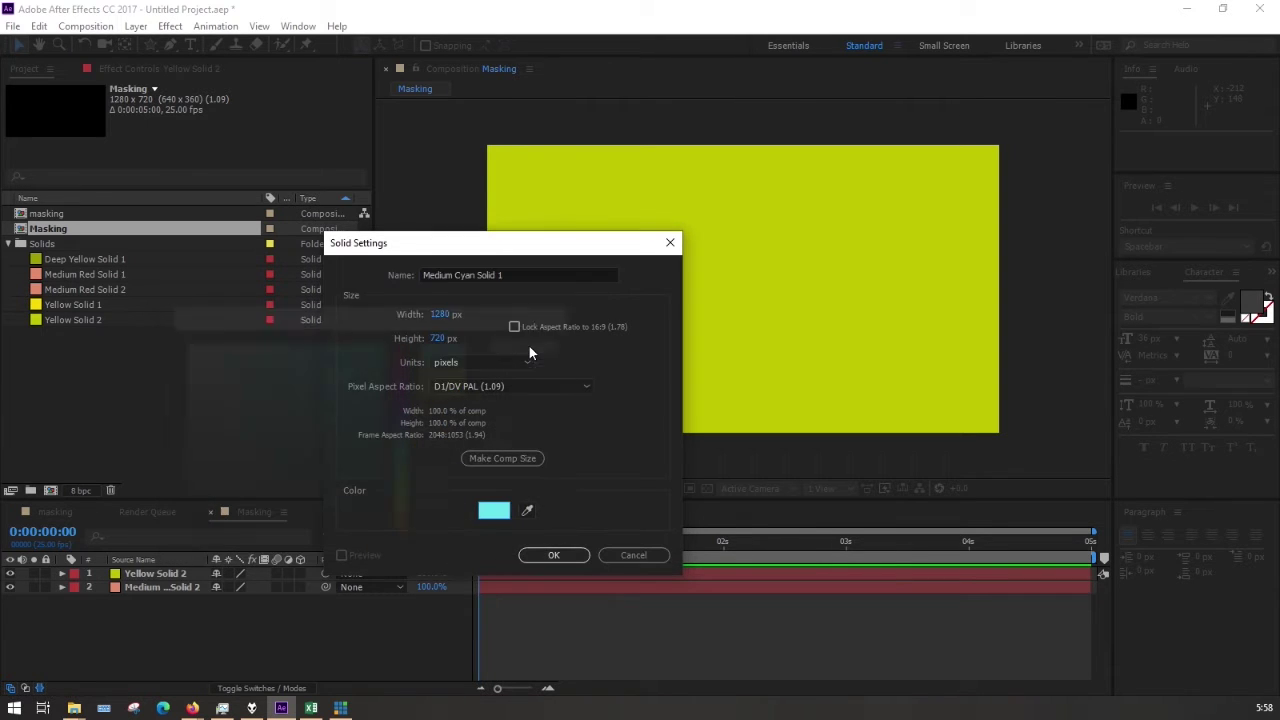
click(555, 555)
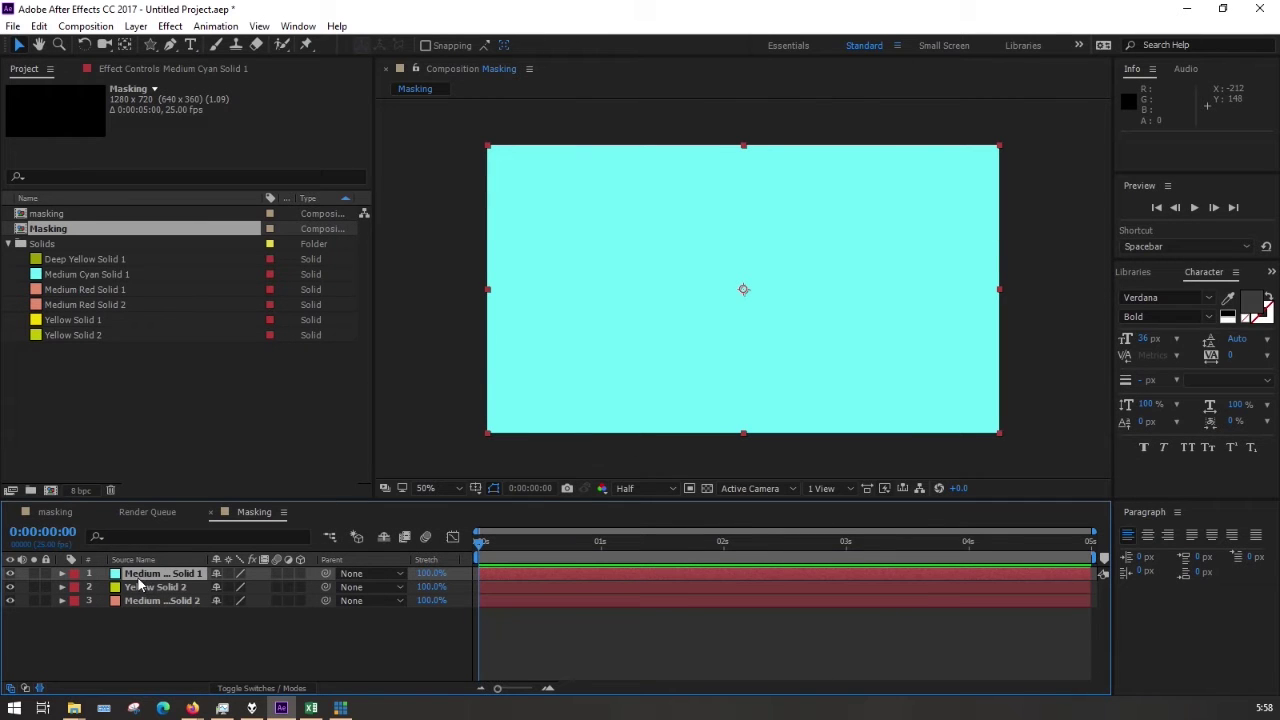
Step: With no layer selected, draw a rectangle shape about 820 × 428 px near the centre of the composition using the Rectangle tool
click(142, 588)
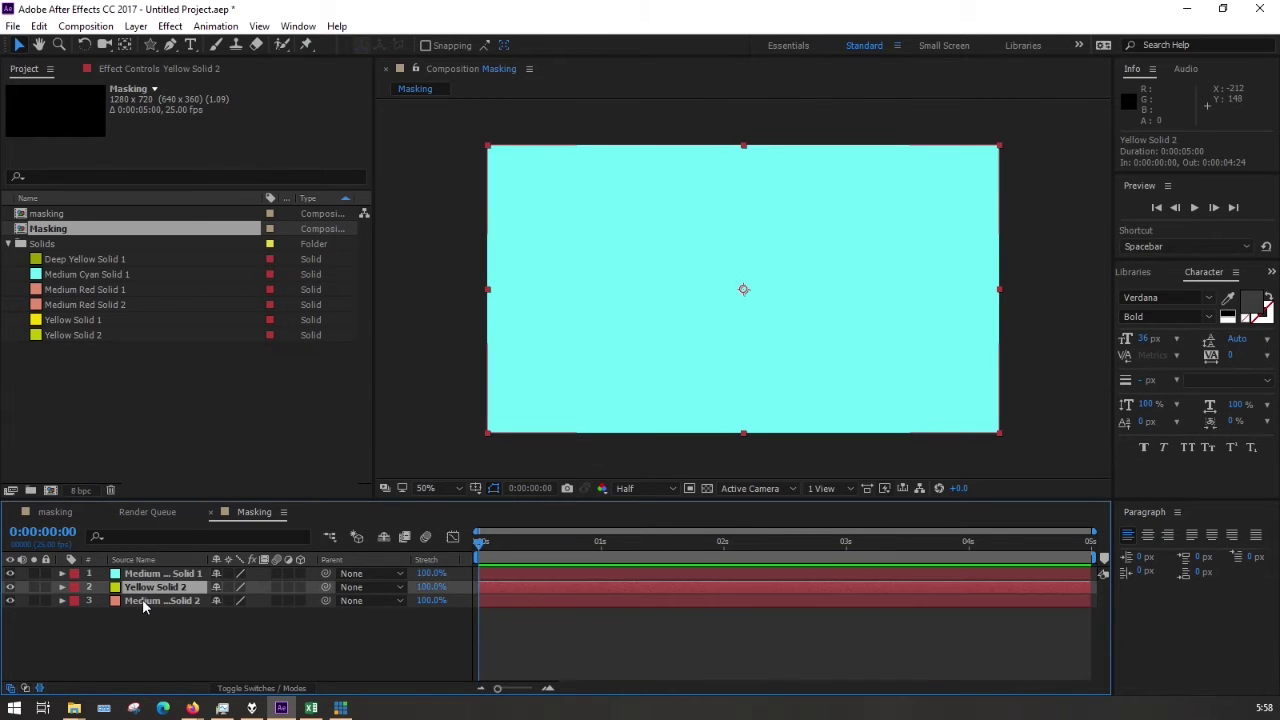
click(142, 600)
click(144, 621)
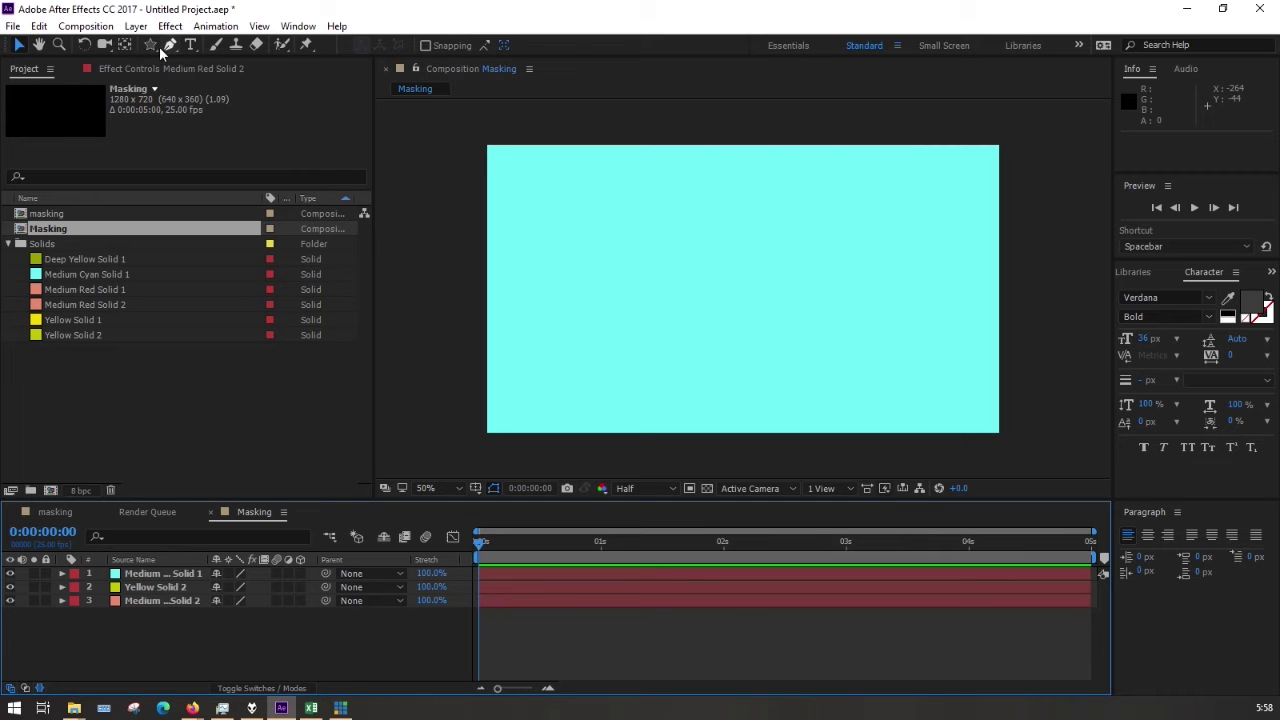
mouse_move(150, 47)
mouse_down()
mouse_move(264, 61)
mouse_move(253, 135)
mouse_up()
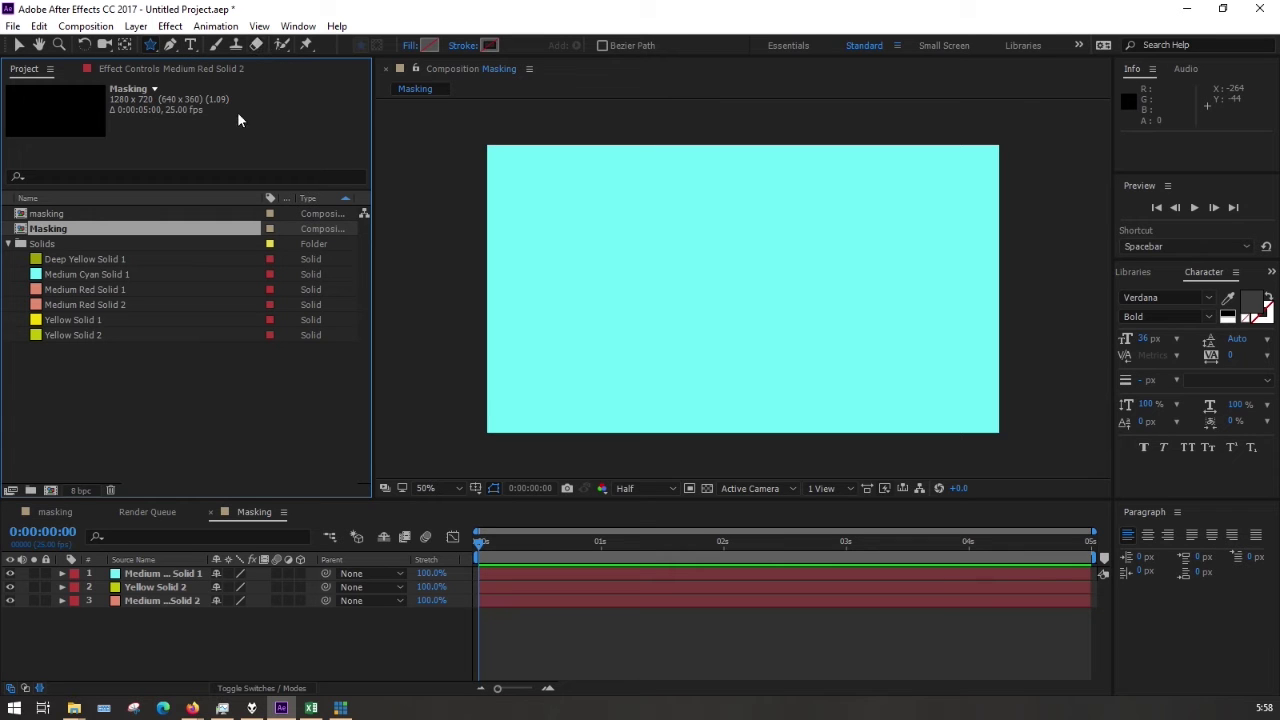
click(272, 388)
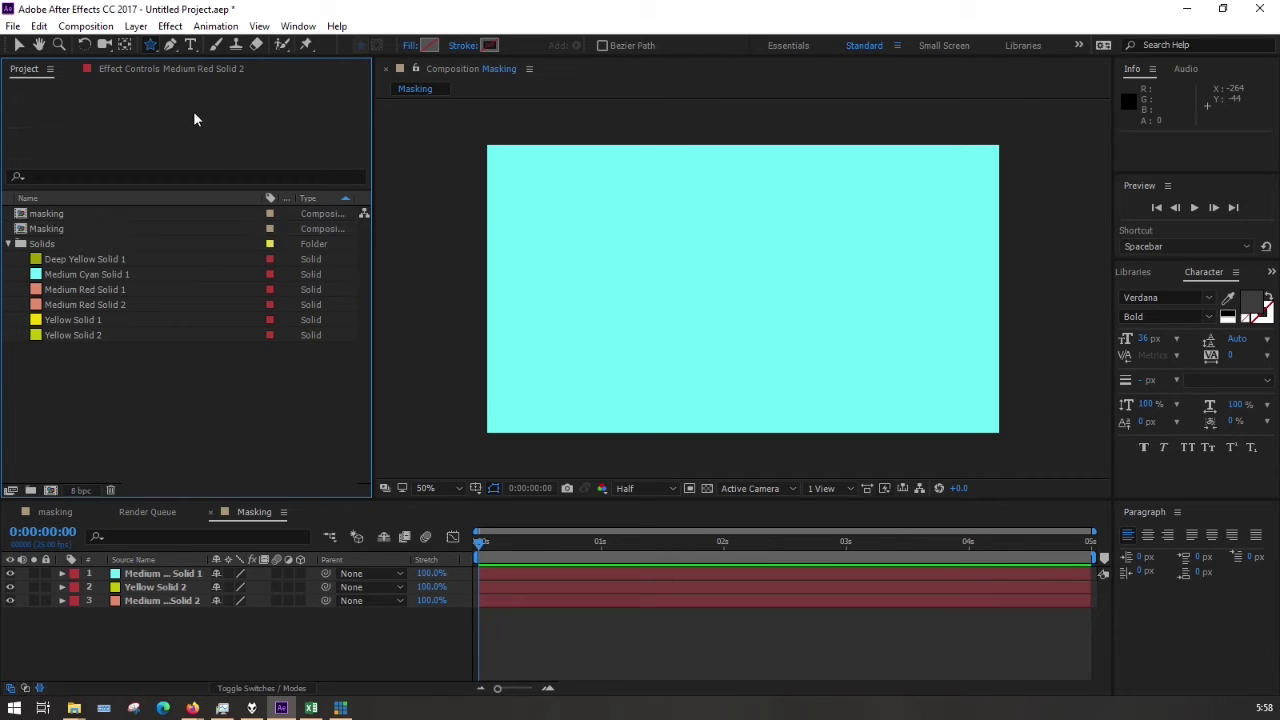
drag(151, 45, 187, 46)
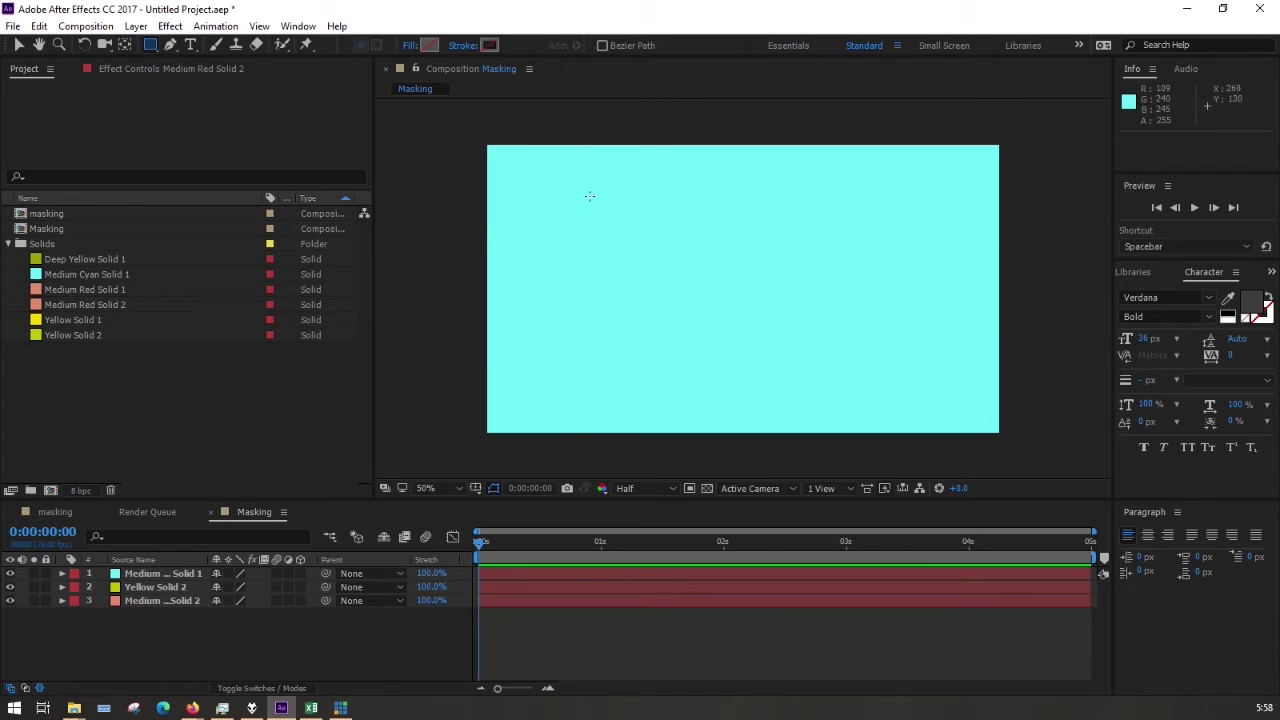
drag(580, 196, 881, 367)
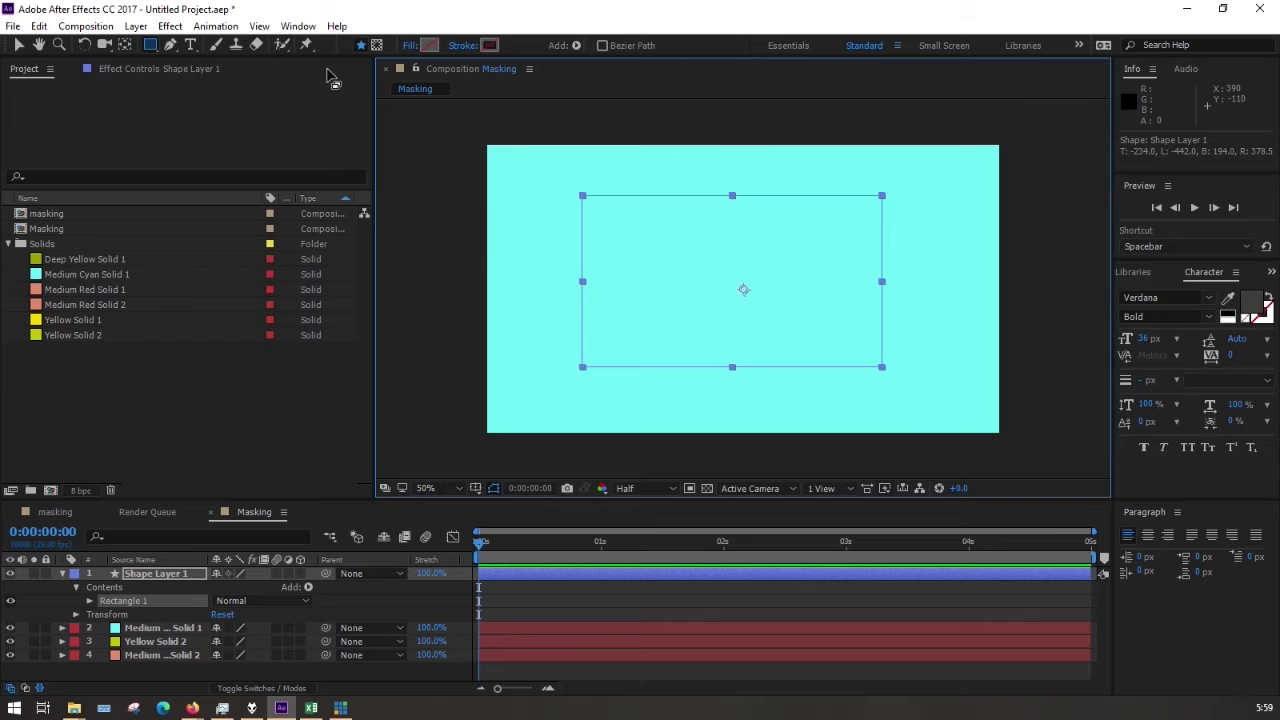
Step: Give the rectangle a solid white fill in Normal mode at 100% opacity and hide its shape layer
click(410, 50)
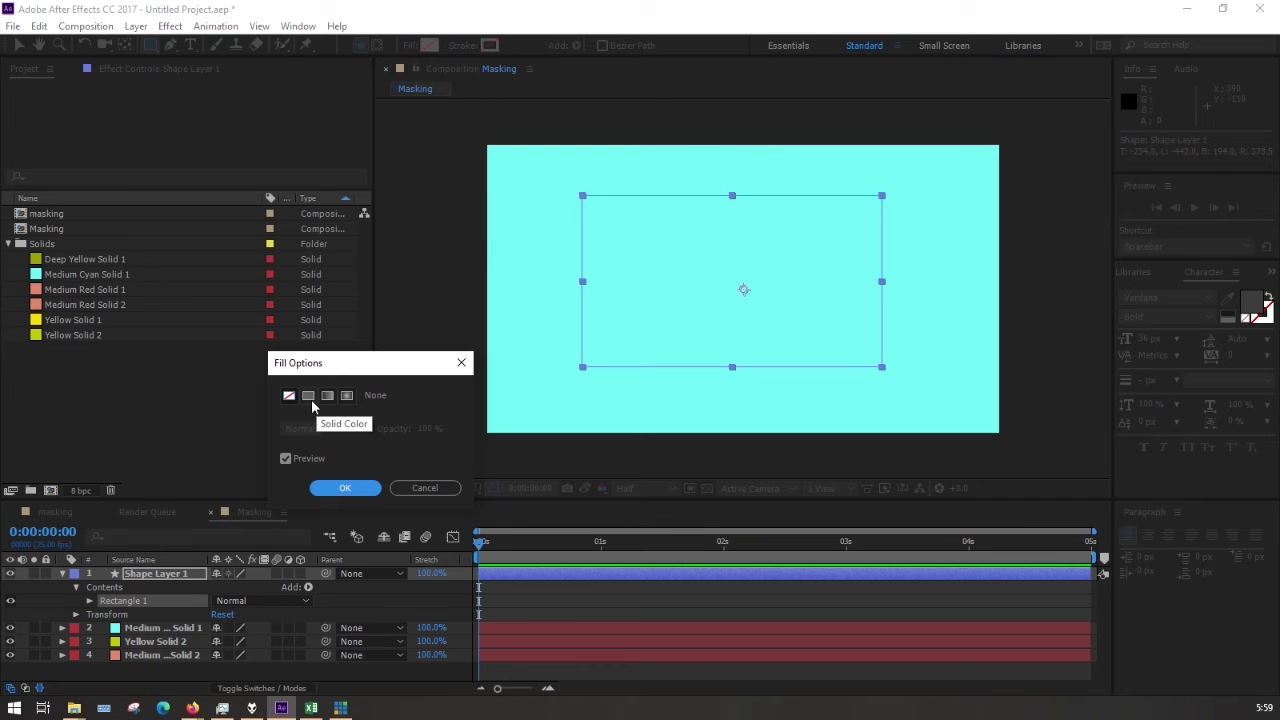
click(310, 397)
click(322, 428)
click(365, 411)
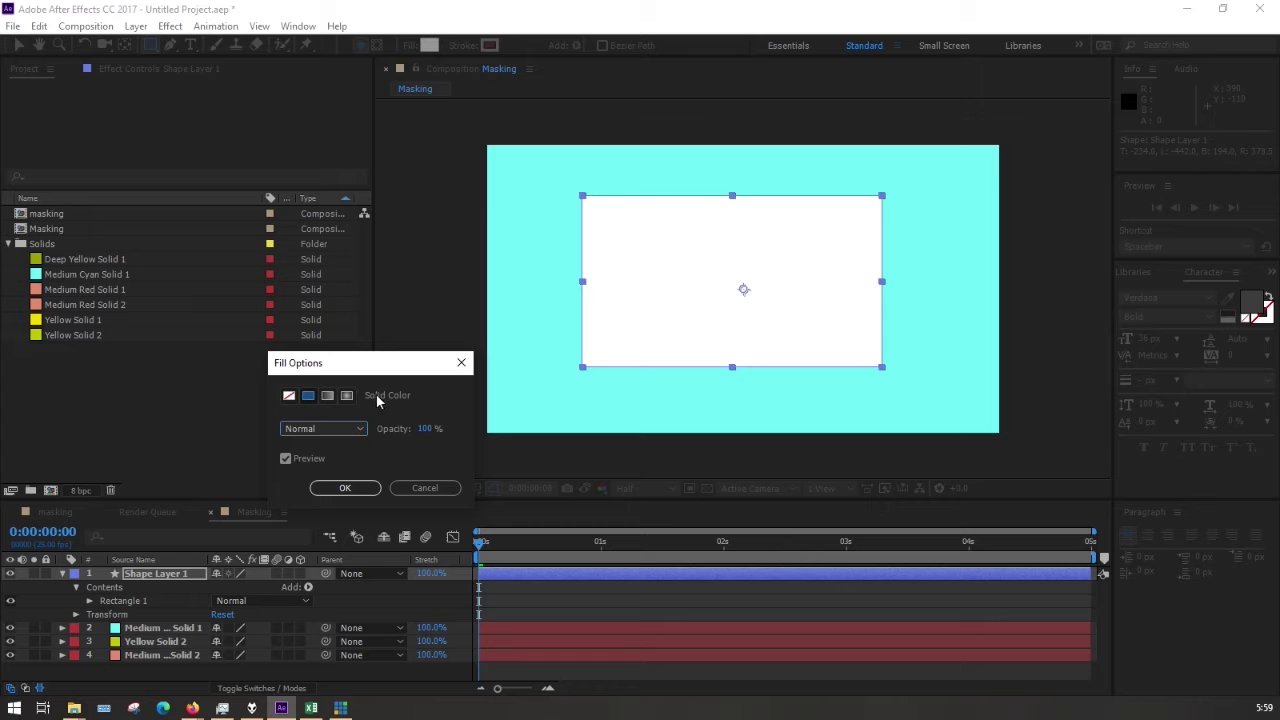
click(345, 488)
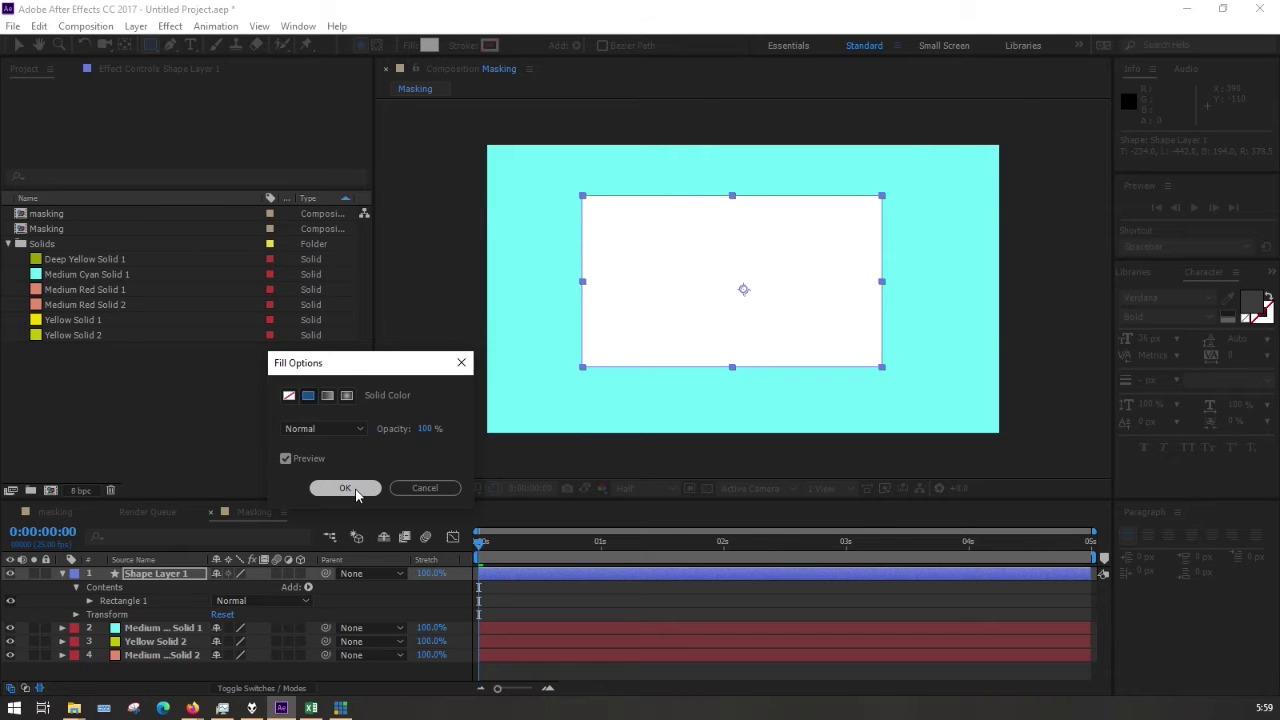
click(153, 577)
click(11, 574)
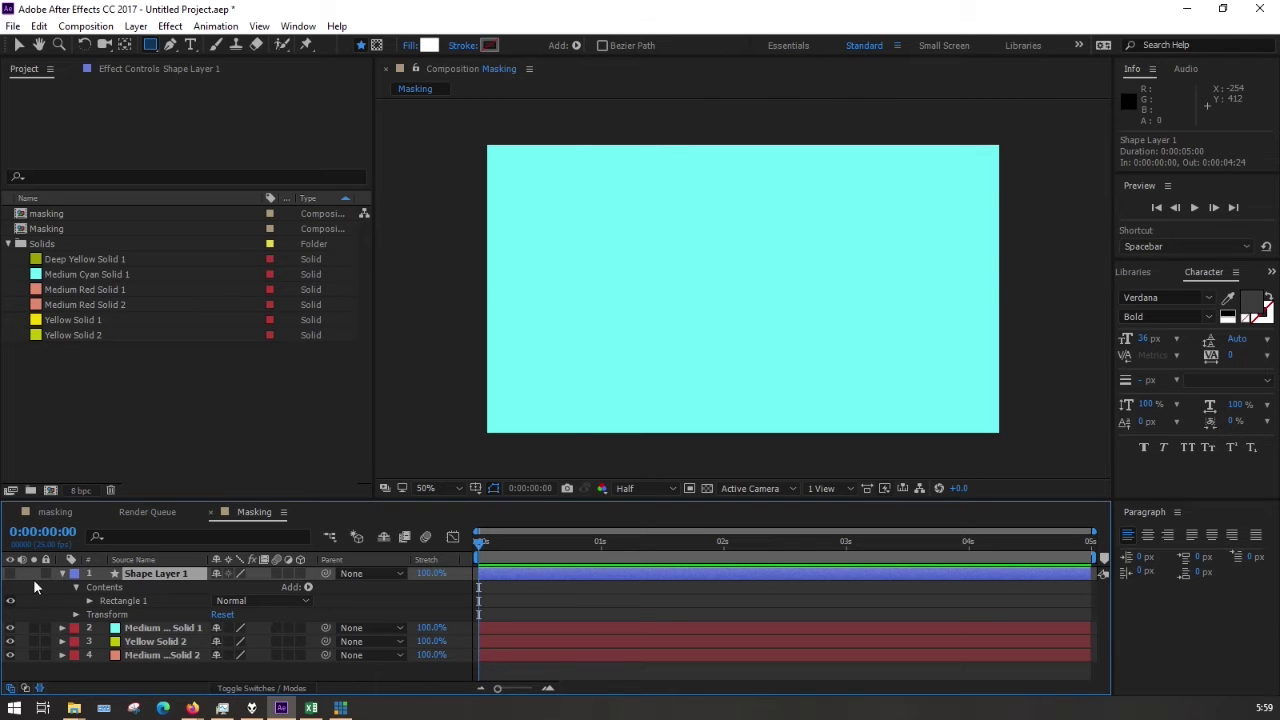
Step: Draw a rectangular mask about 880 × 458 px on the cyan solid layer with the Rectangle tool
click(155, 628)
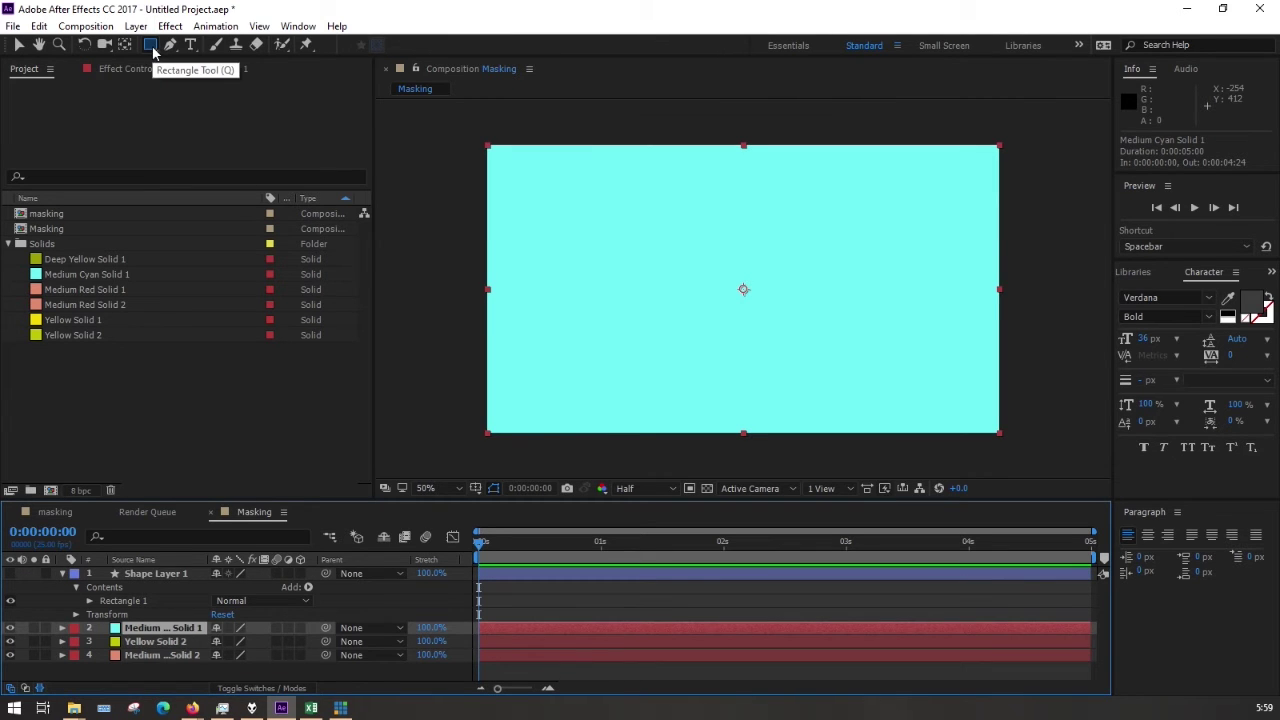
drag(152, 50, 200, 45)
drag(584, 201, 936, 385)
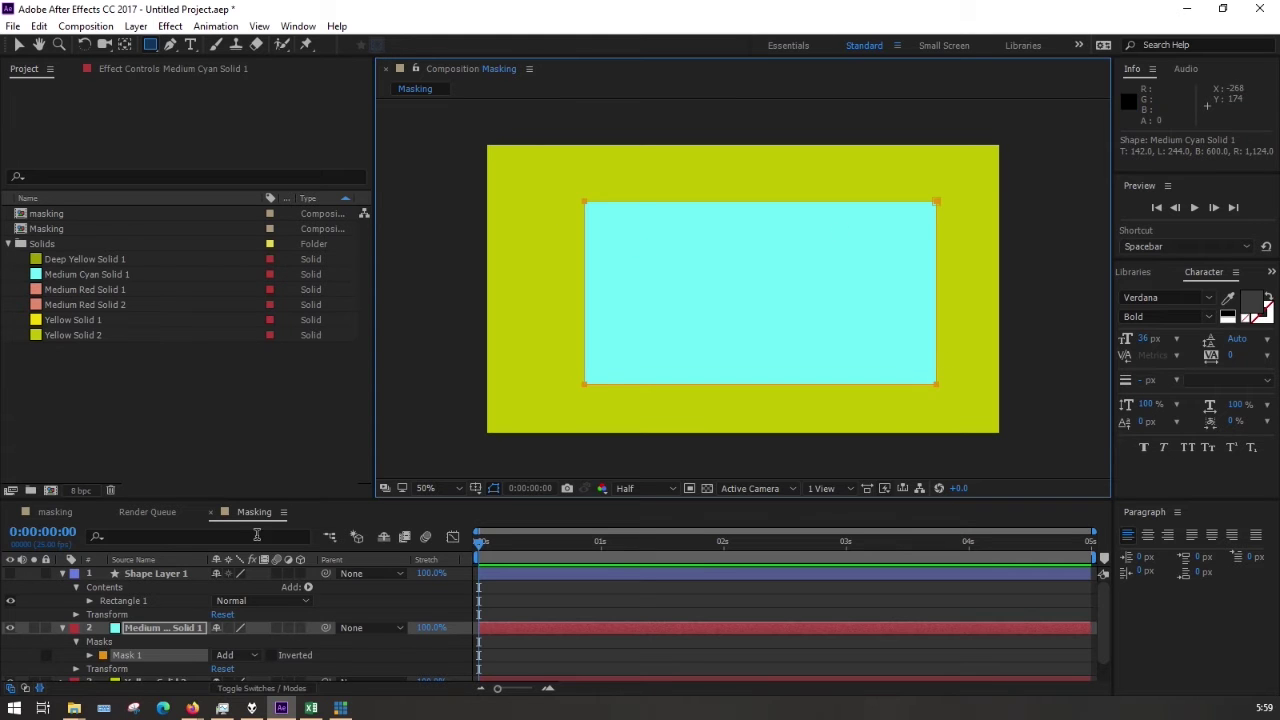
click(151, 50)
Step: Collapse the cyan solid layer's properties and make the timeline area taller
scroll(145, 641, down, 1)
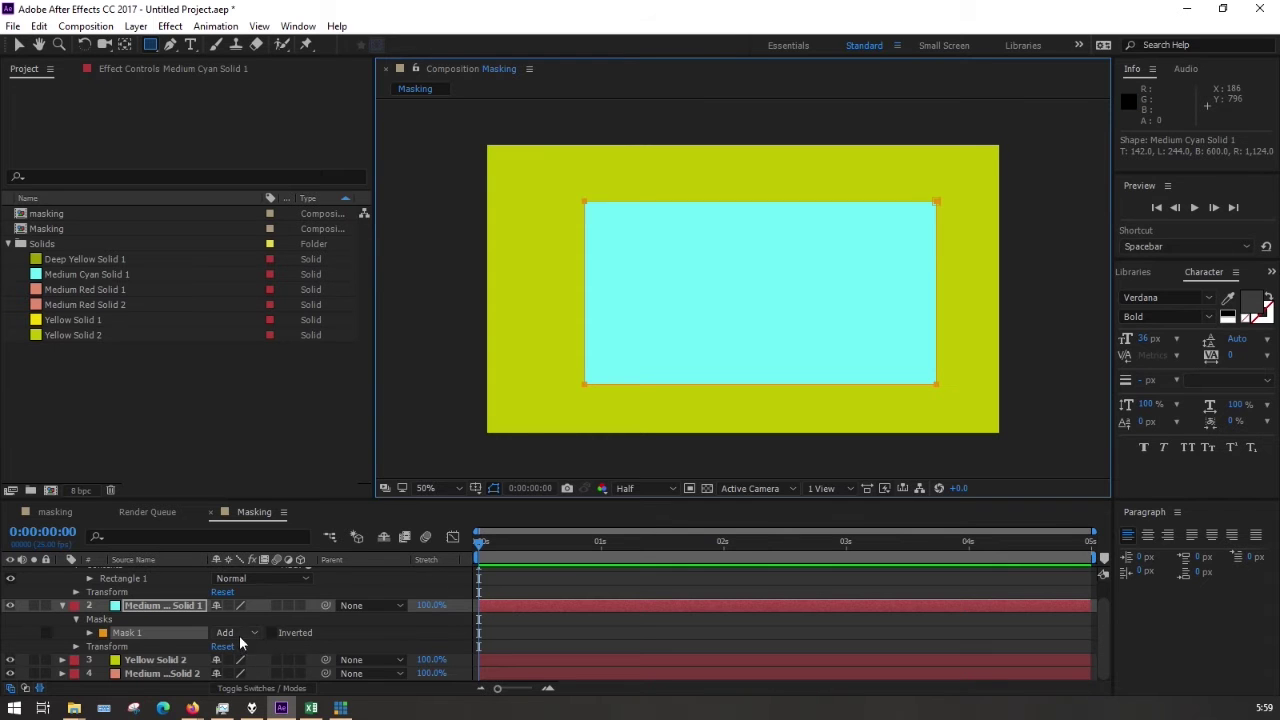
click(61, 604)
click(61, 604)
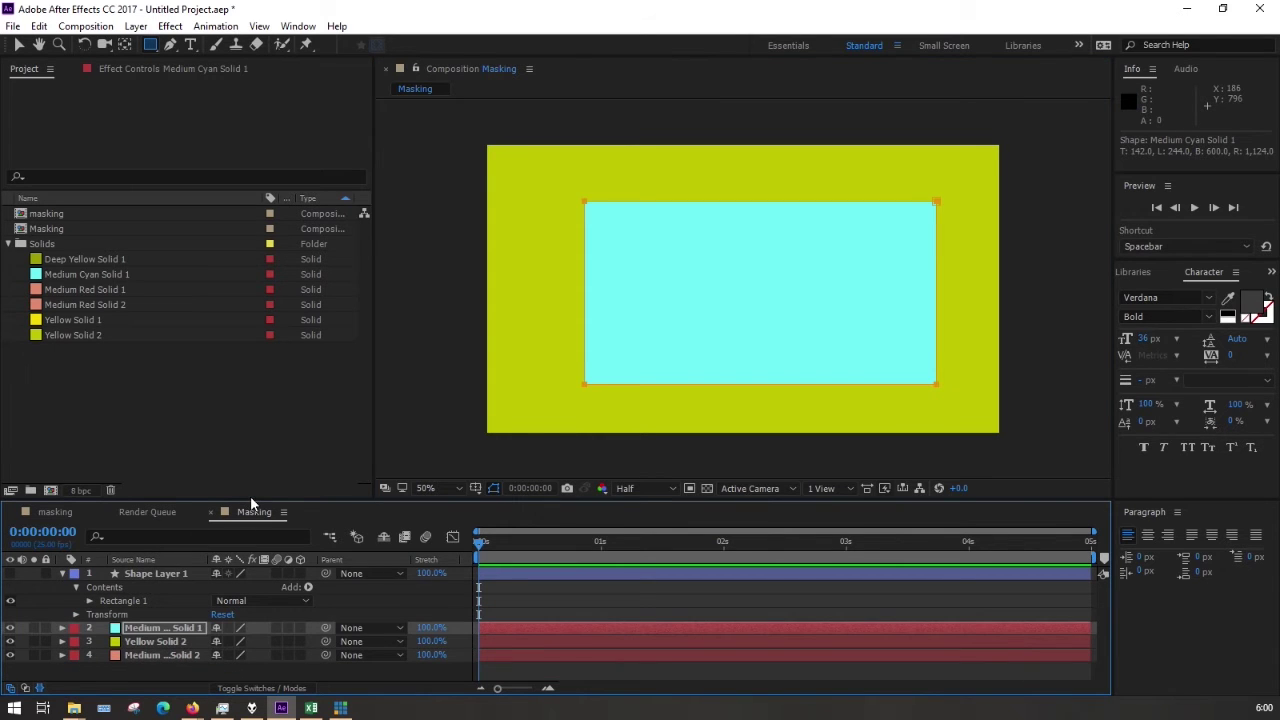
drag(250, 499, 252, 458)
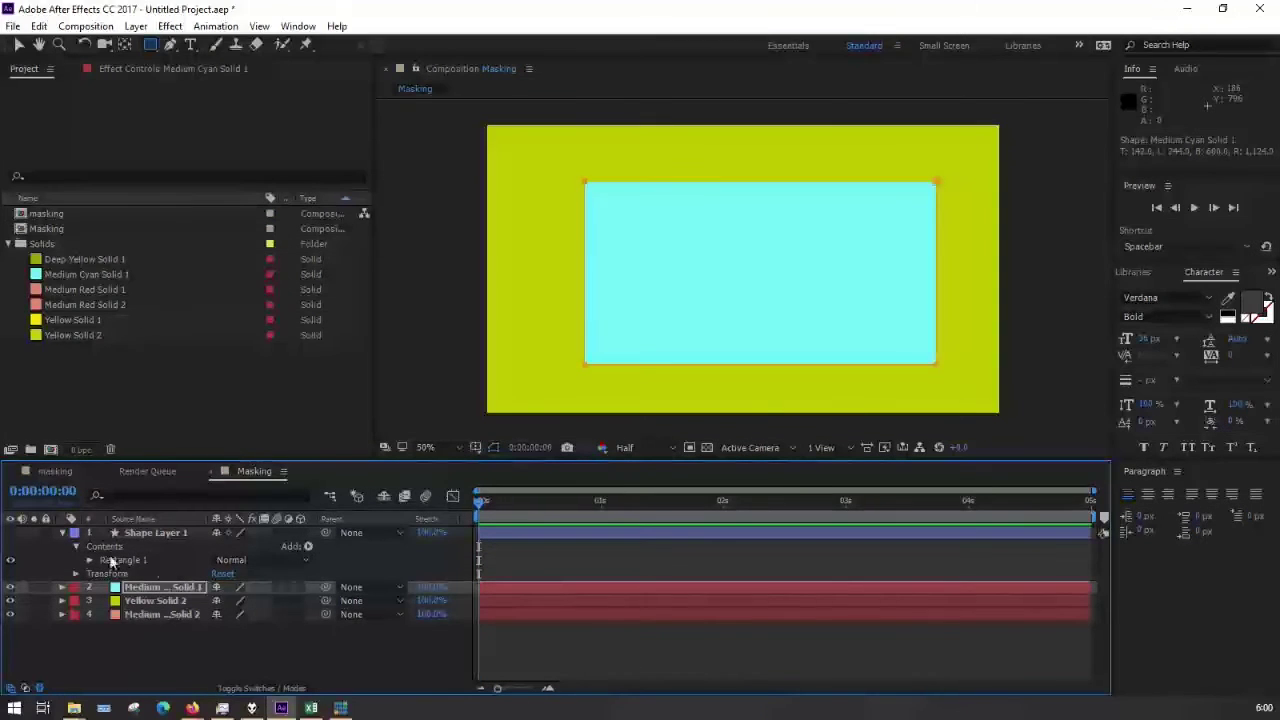
Step: Reveal the cyan solid layer's mask properties, invert its rectangular mask and turn the inversion off again
click(62, 588)
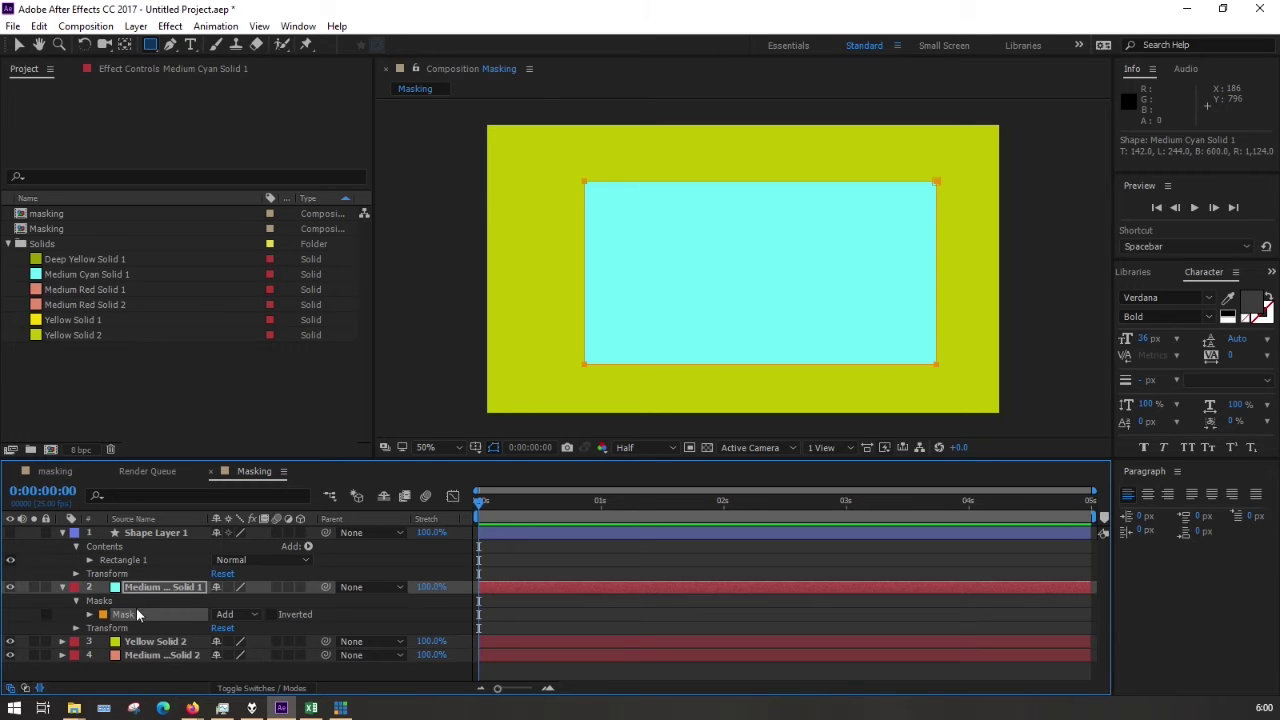
click(271, 614)
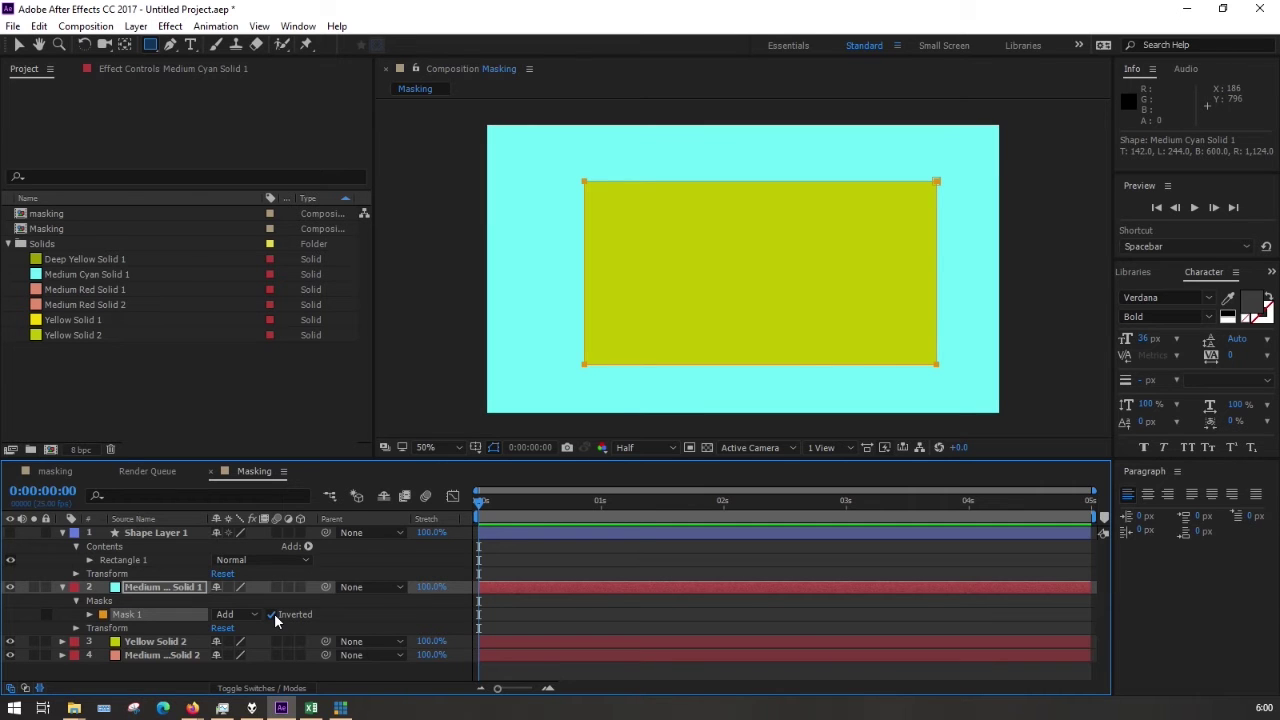
click(274, 613)
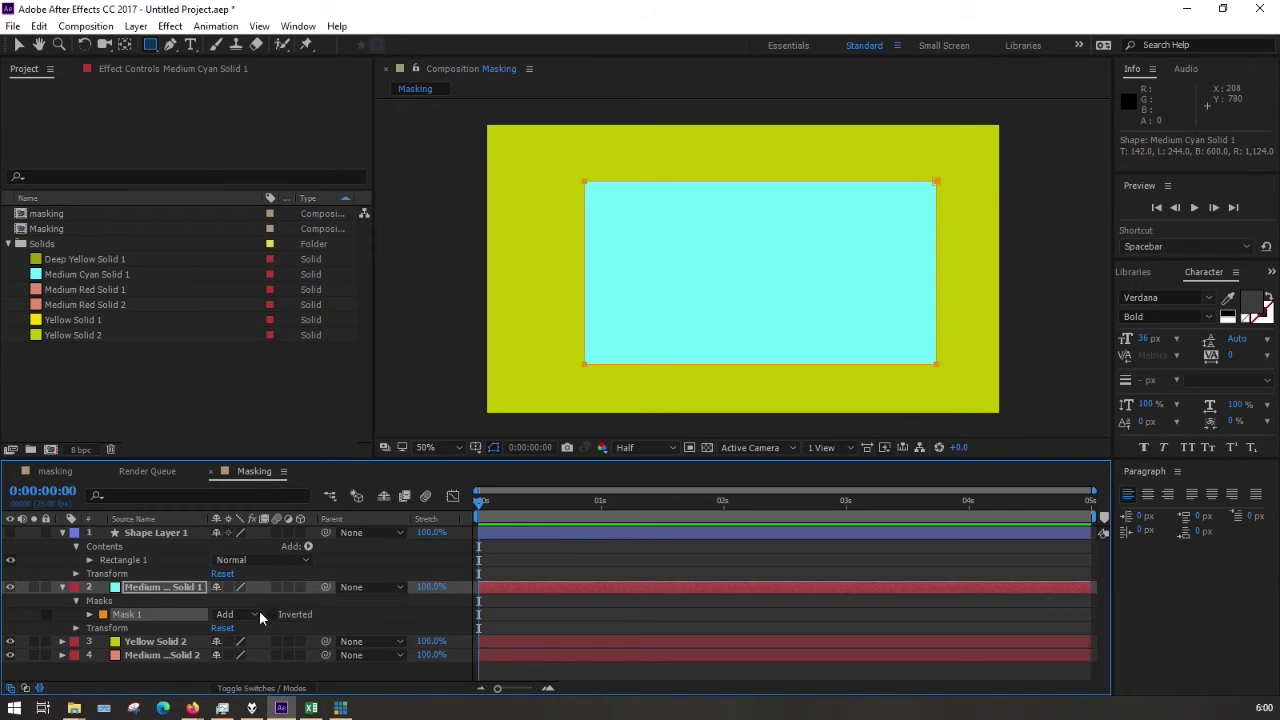
Step: Draw a second, elliptical mask about 234 px wide on the cyan solid, overlapping the rectangular mask's upper-left corner, with the Ellipse tool
click(136, 588)
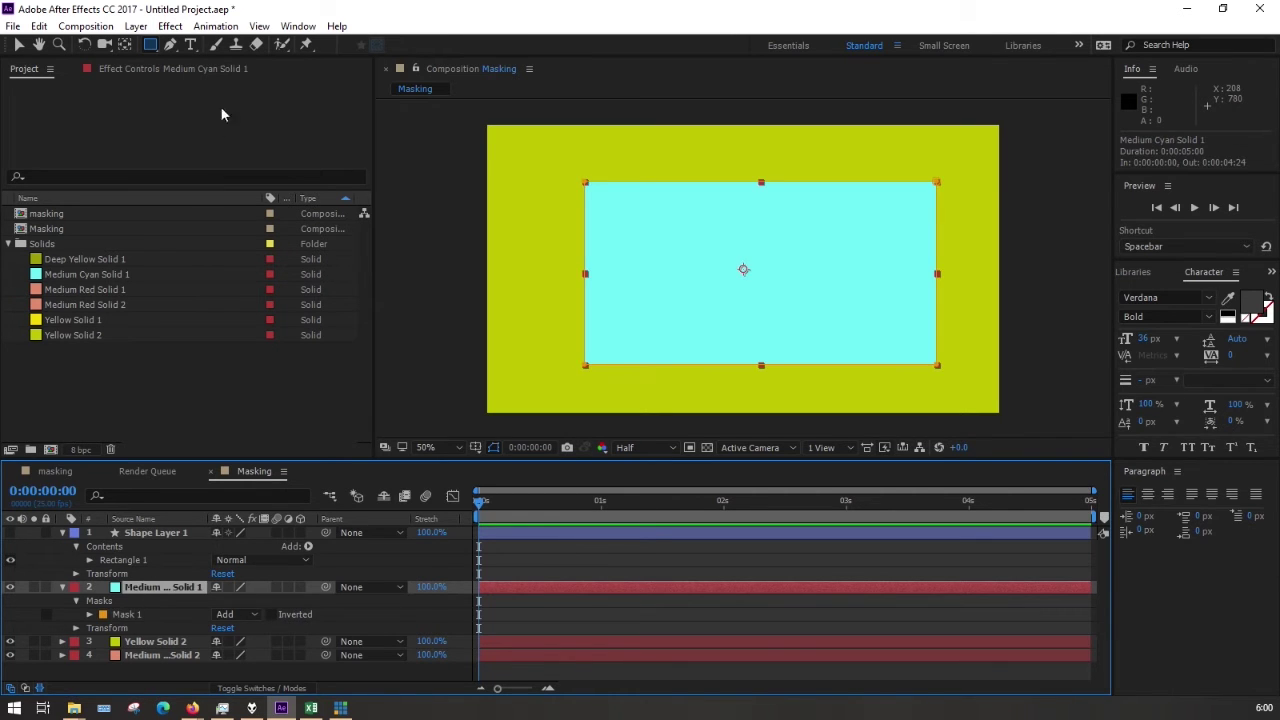
click(158, 50)
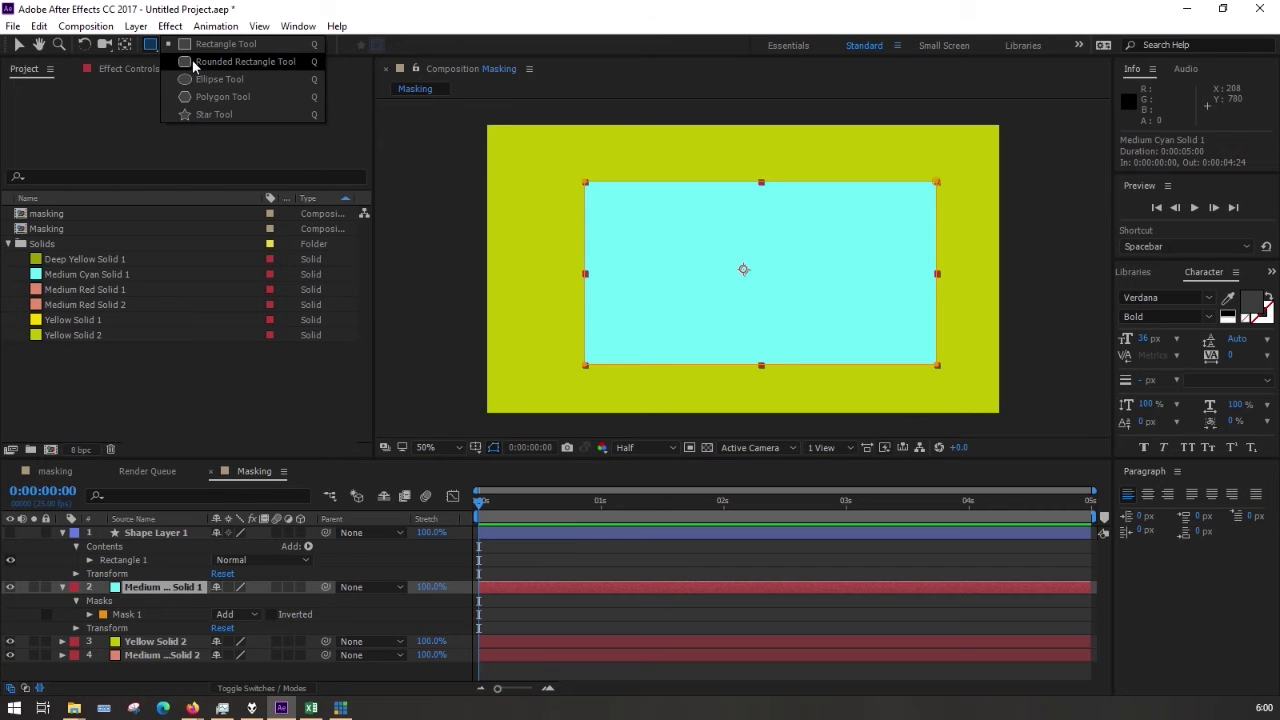
click(203, 79)
drag(551, 141, 721, 329)
drag(730, 233, 645, 212)
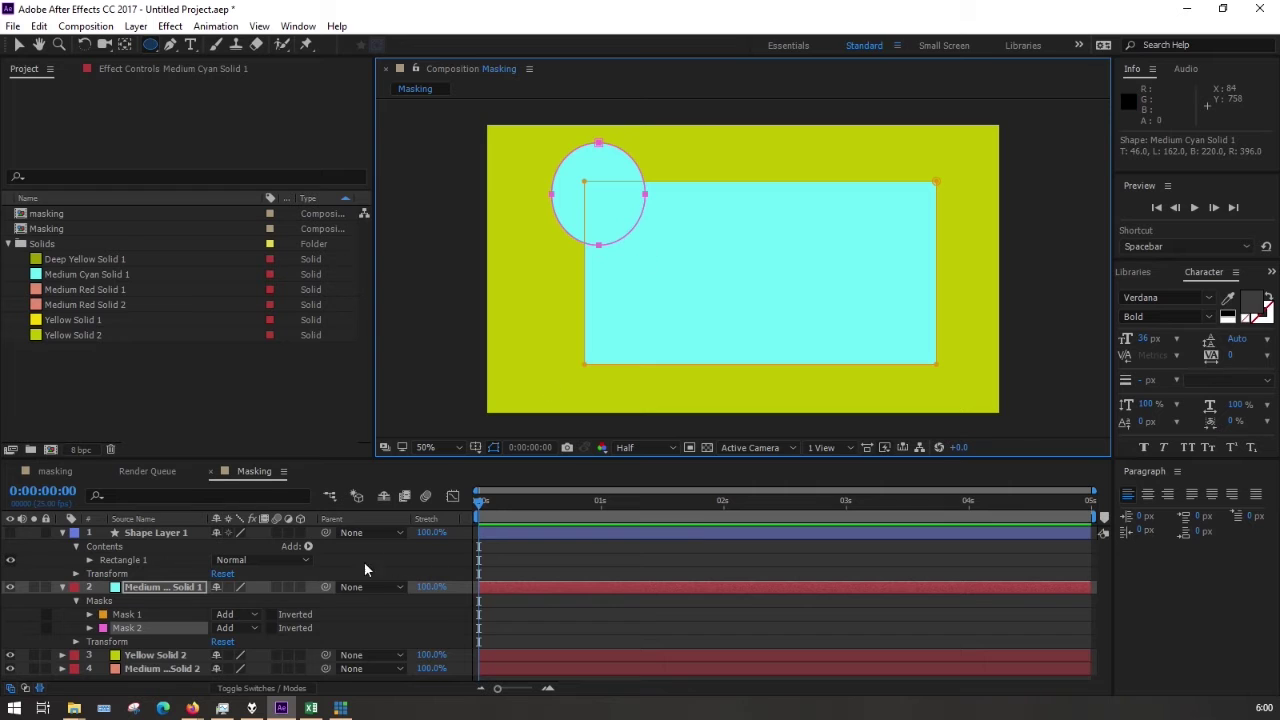
Step: Examine which path belongs to Mask 1 and Mask 2 by selecting them individually, ending with the Selection tool active
click(135, 628)
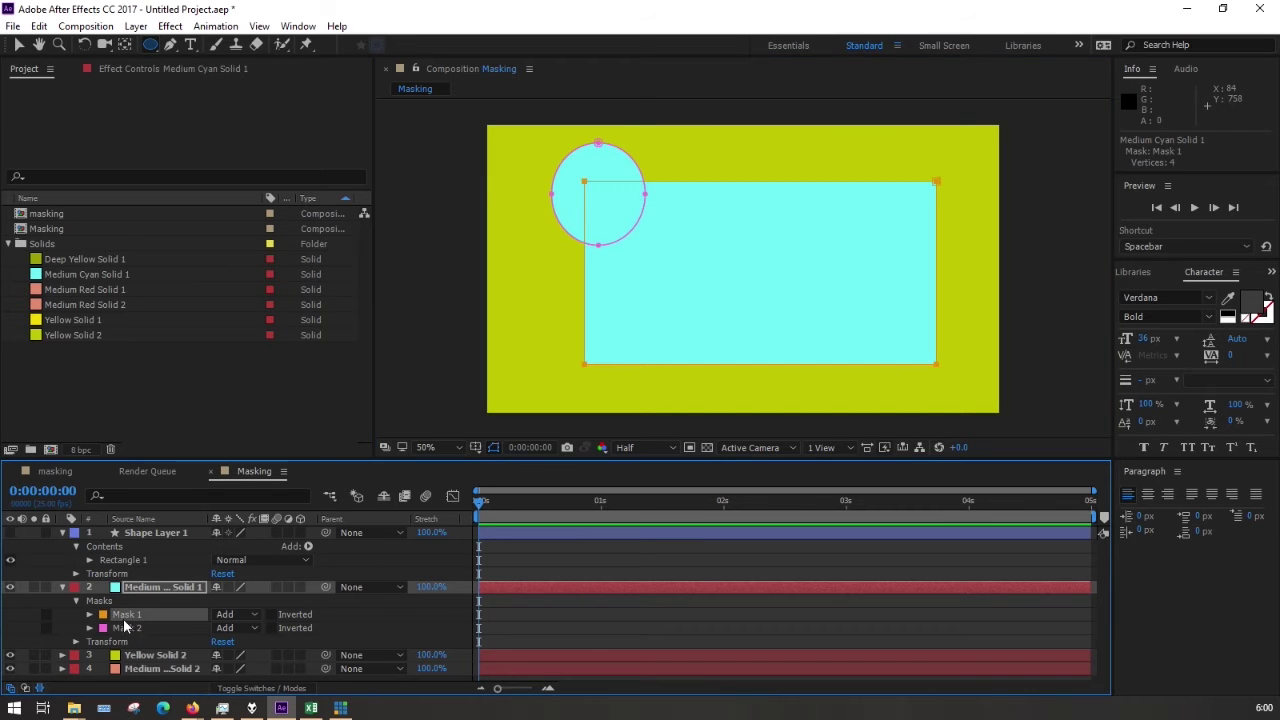
click(126, 629)
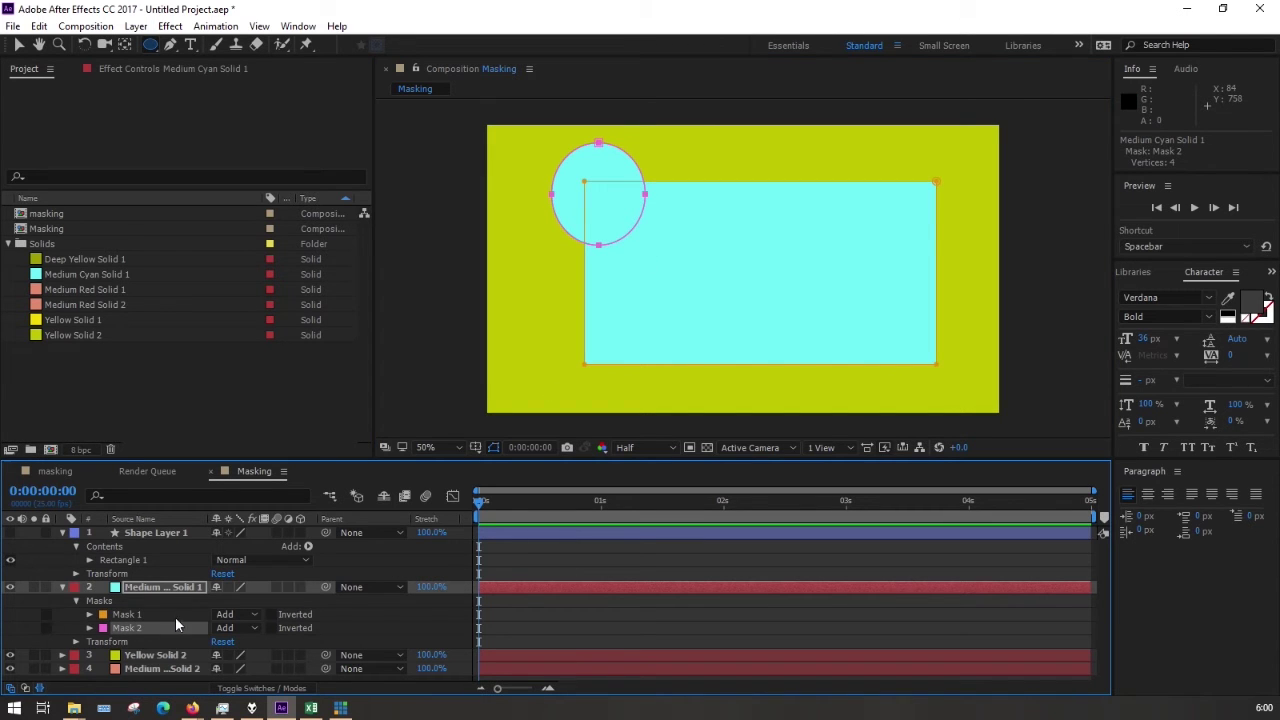
click(19, 47)
click(800, 270)
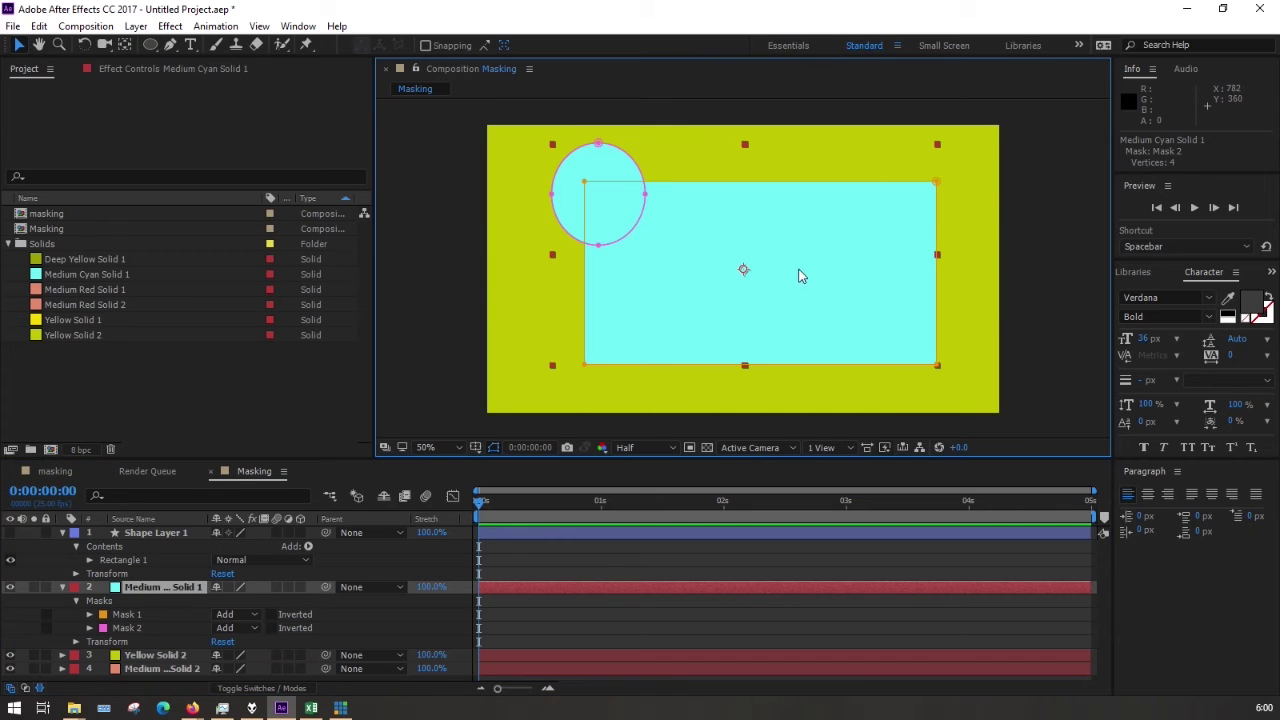
click(140, 627)
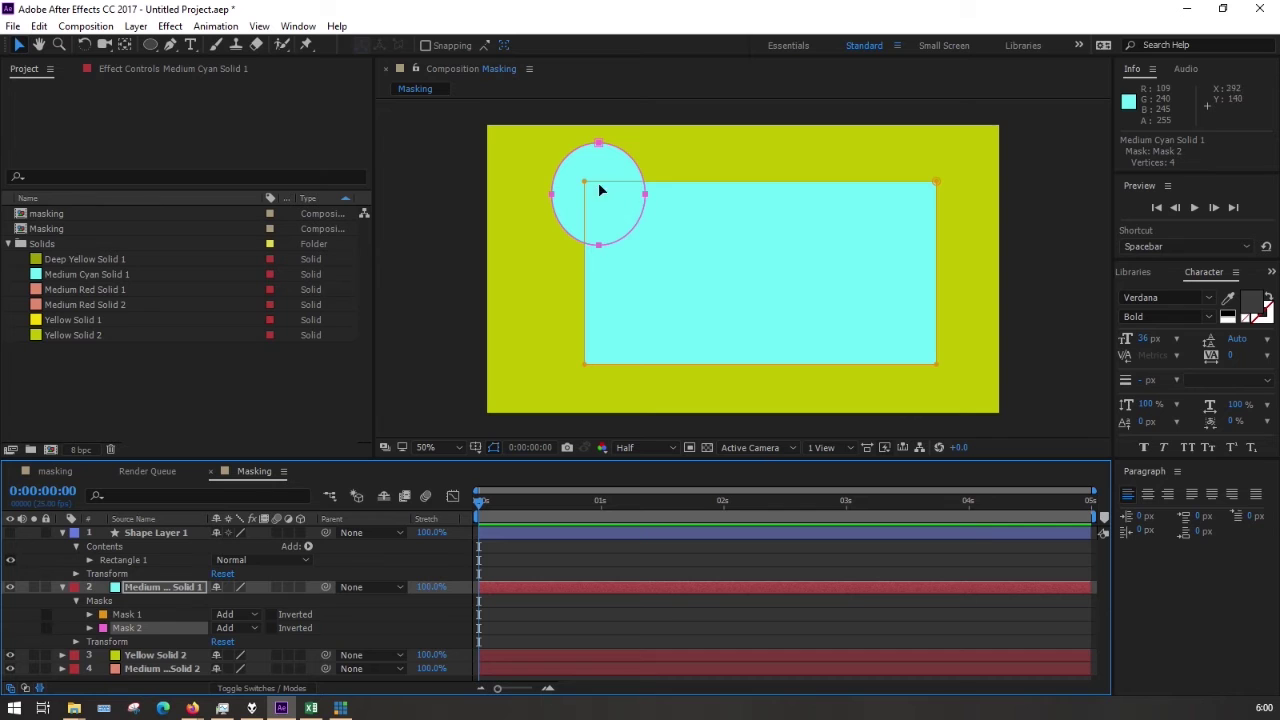
click(154, 50)
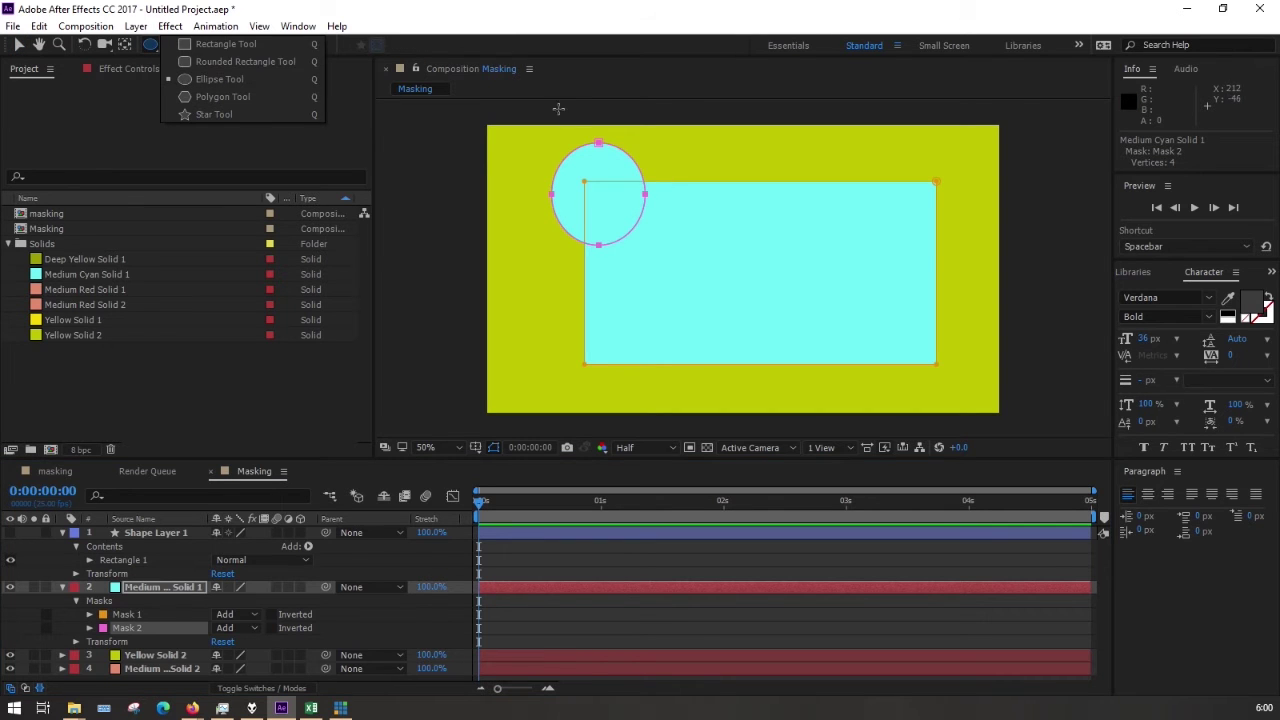
click(18, 44)
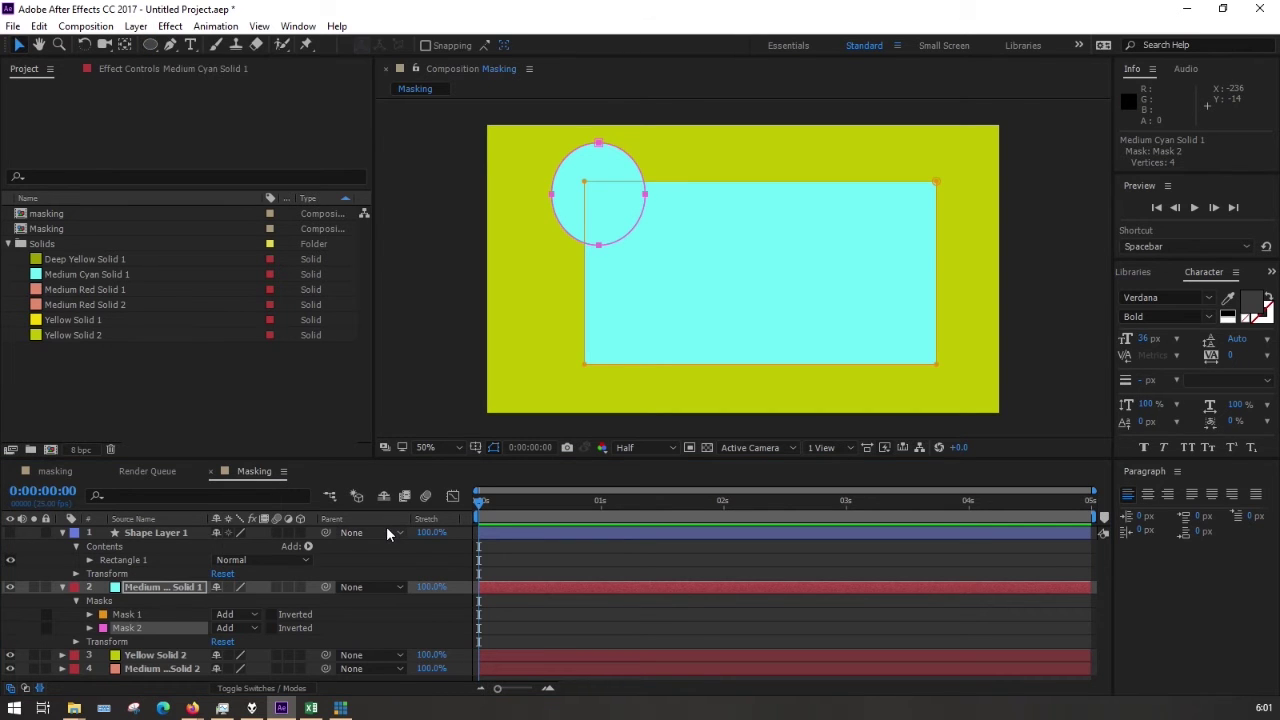
Step: Set the mode of the cyan solid's Mask 1 to Subtract and deselect the layer to view it without mask outlines
click(254, 621)
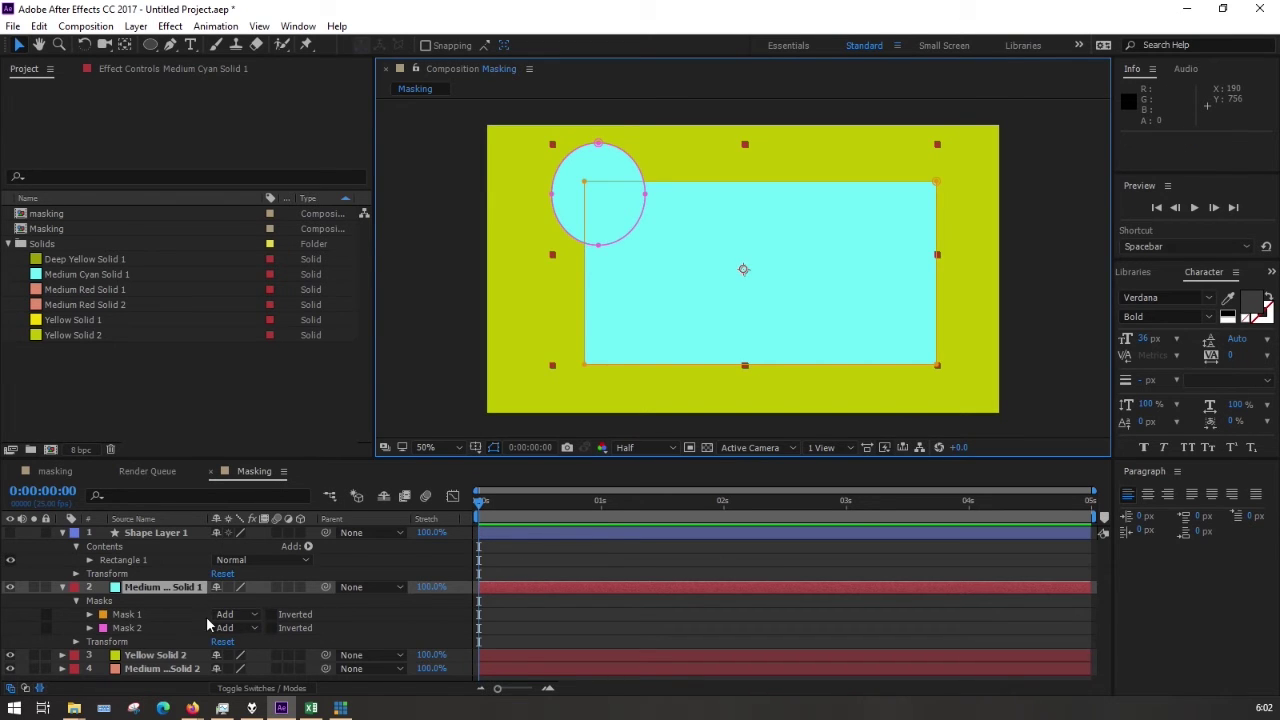
click(122, 617)
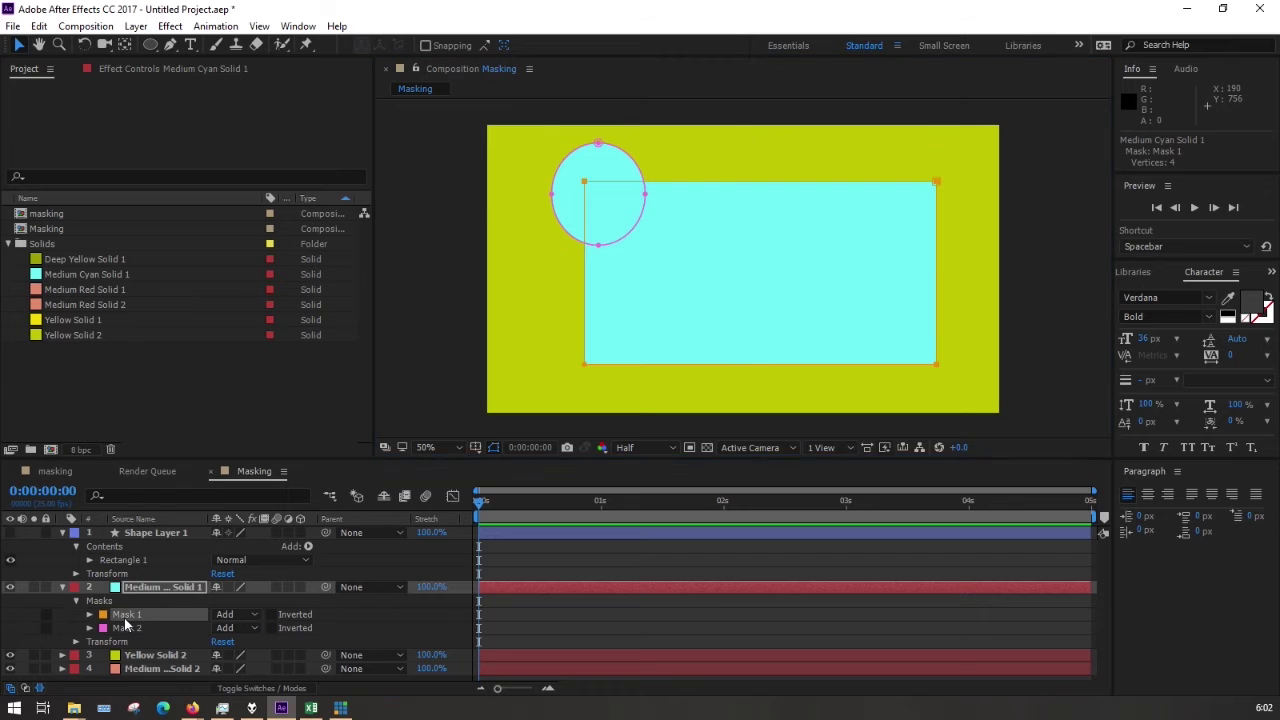
click(234, 618)
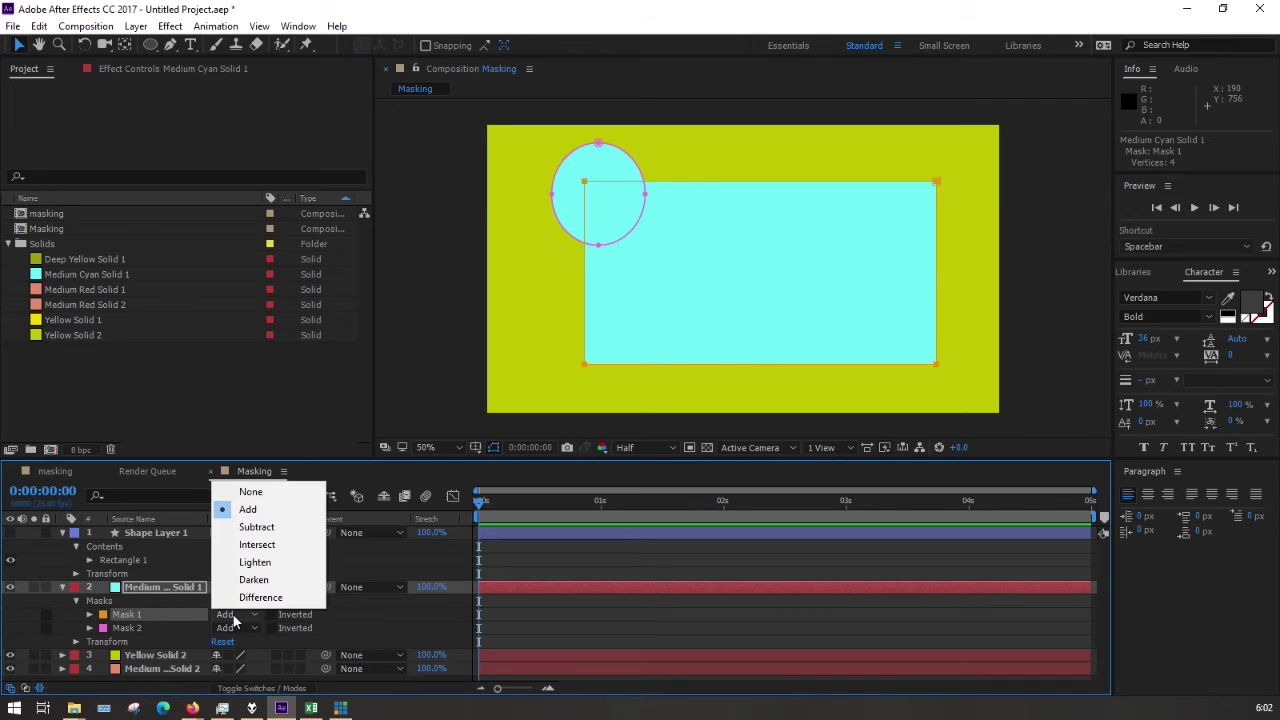
click(256, 527)
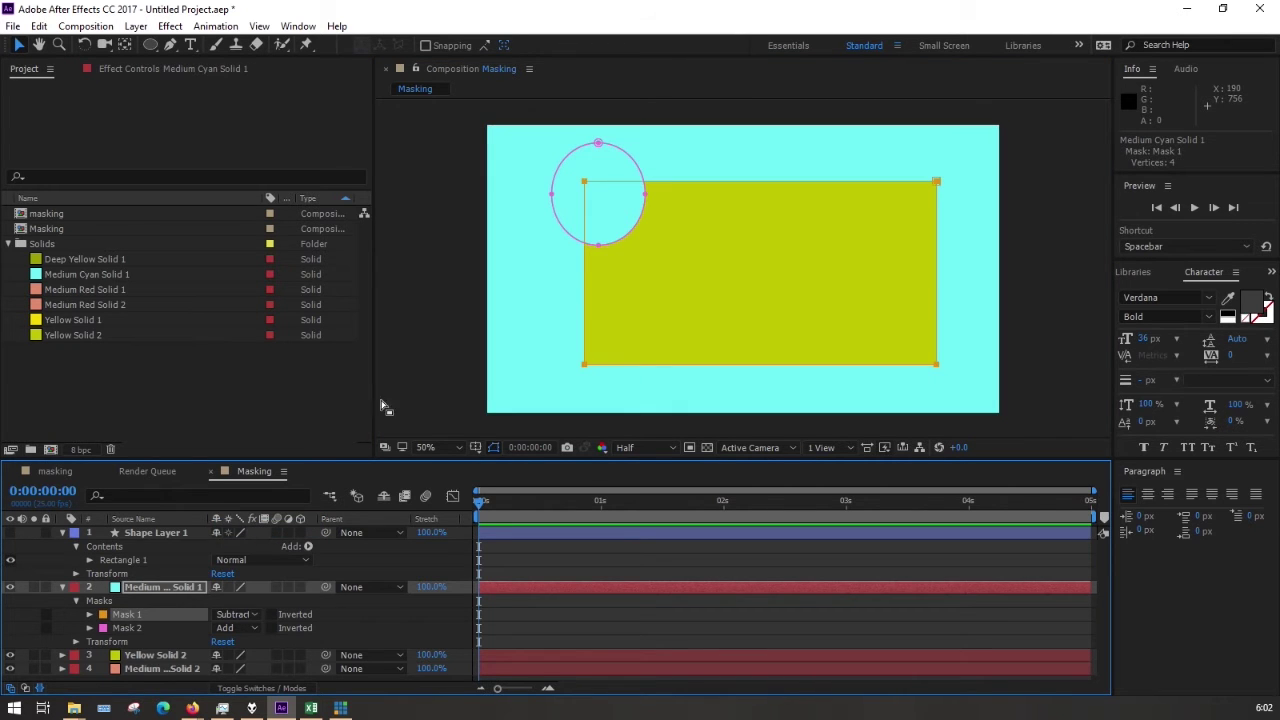
click(418, 361)
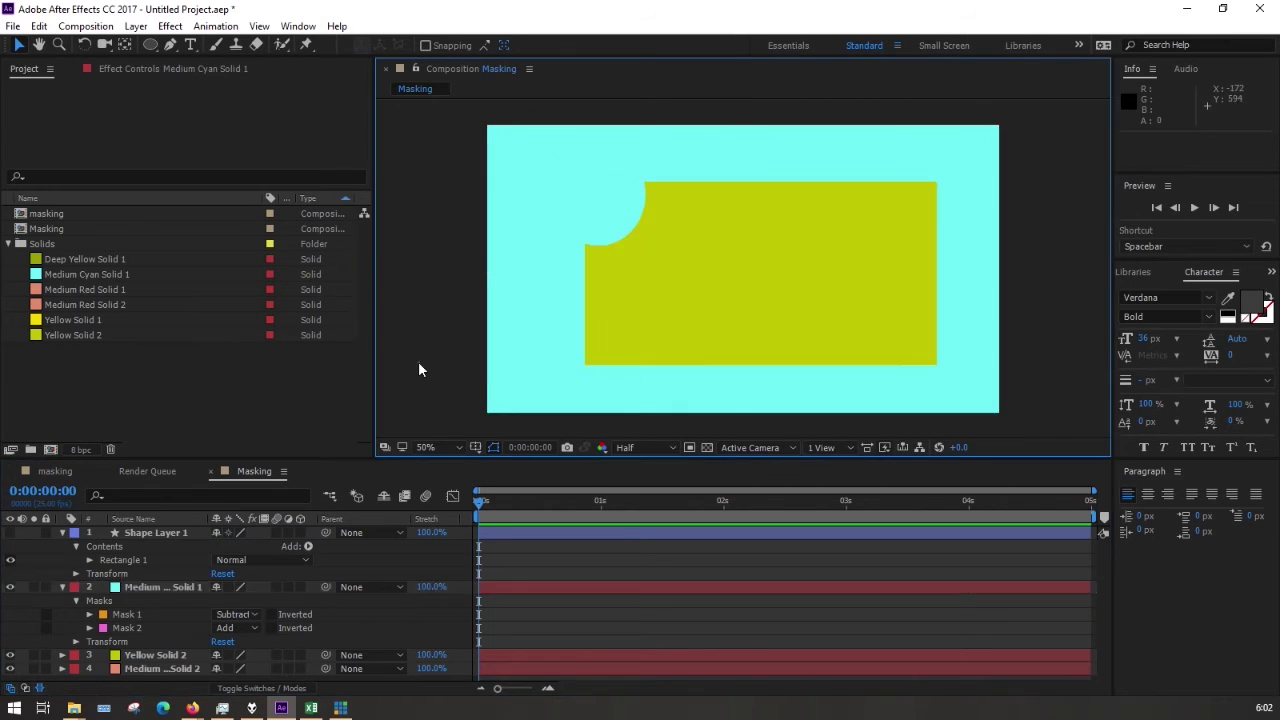
Step: Try the Intersect mode on Mask 1 of the cyan solid, and restore the mask to Add
click(238, 614)
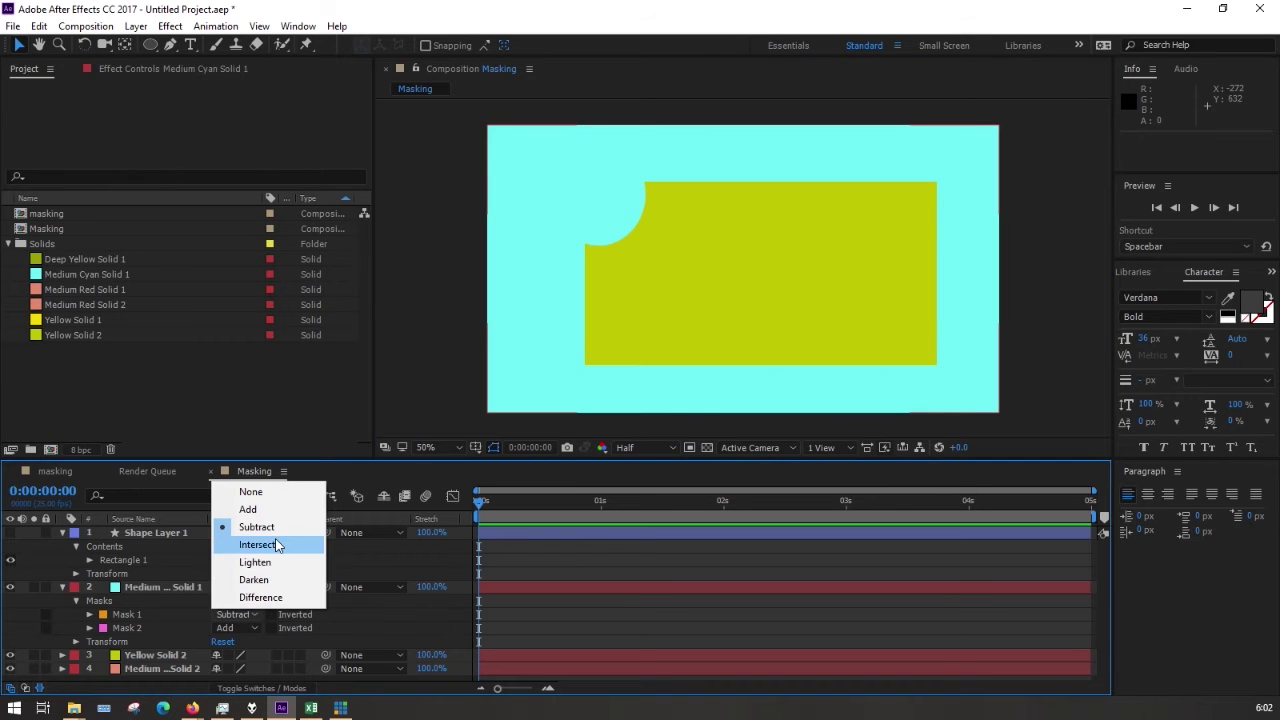
click(276, 543)
click(415, 408)
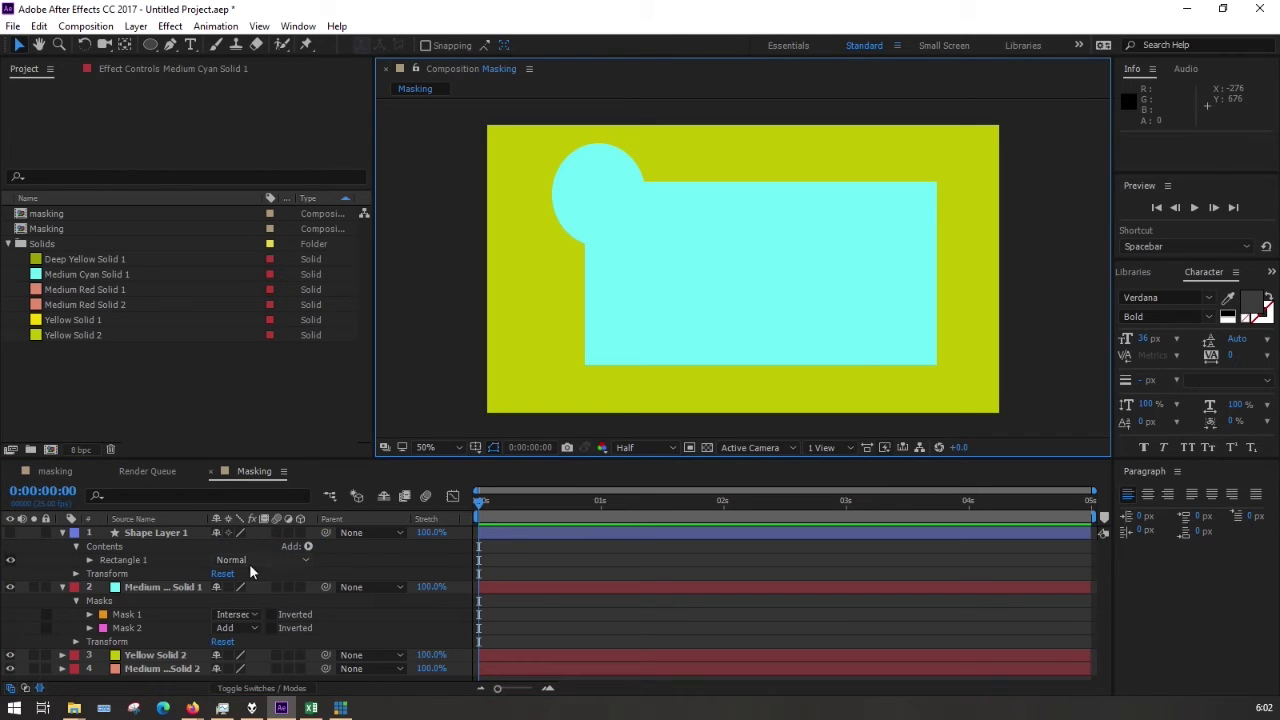
click(246, 618)
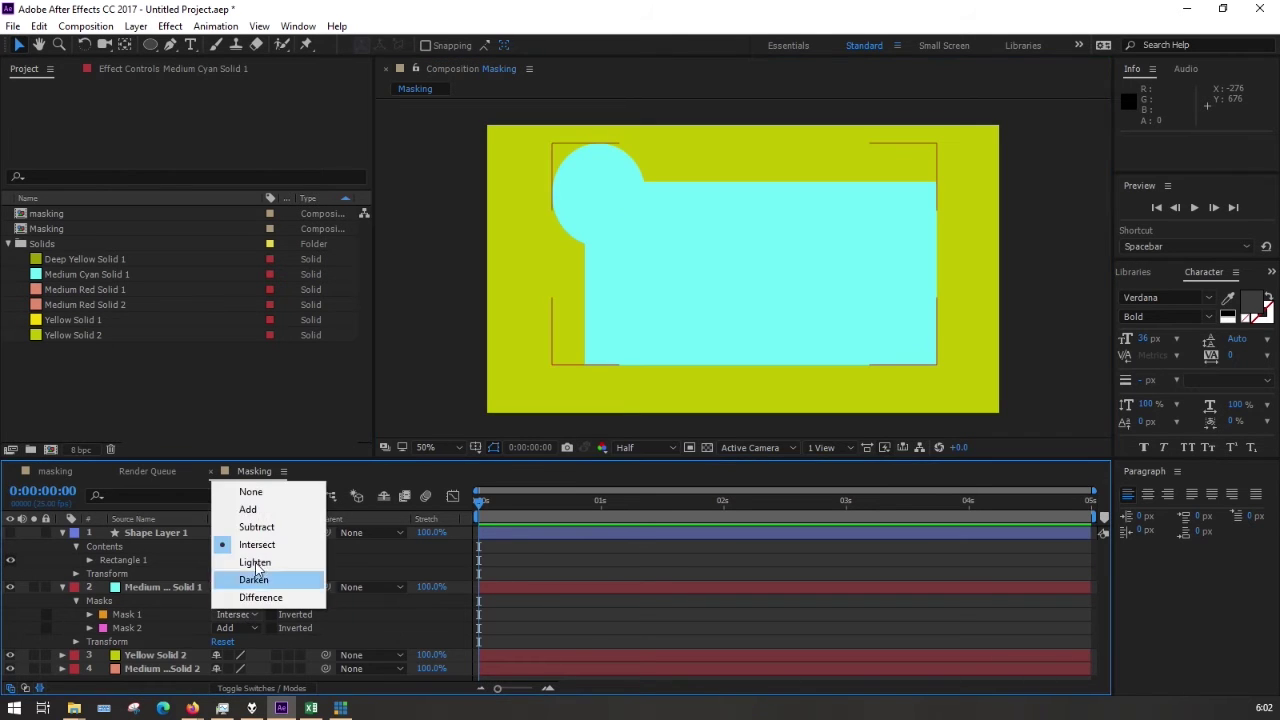
click(248, 509)
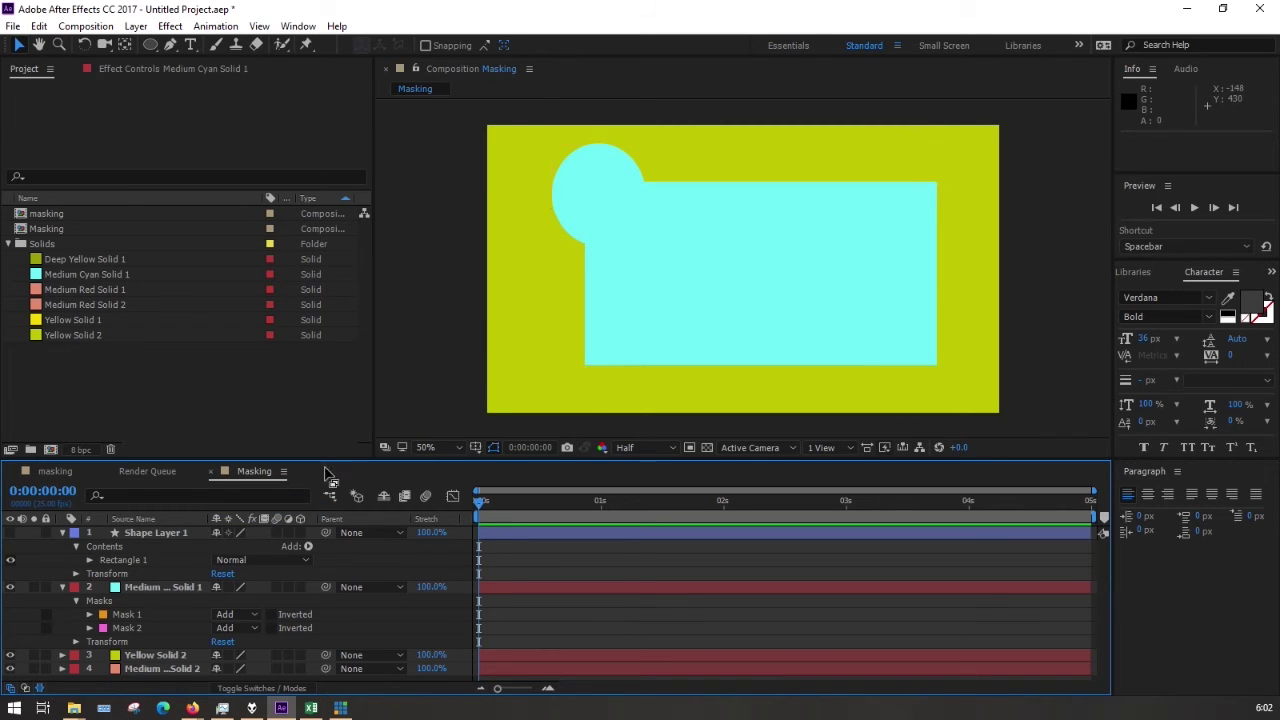
Step: Compare the Subtract and Intersect modes on the rectangular Mask 1 once more, returning it to Add
click(237, 616)
click(257, 526)
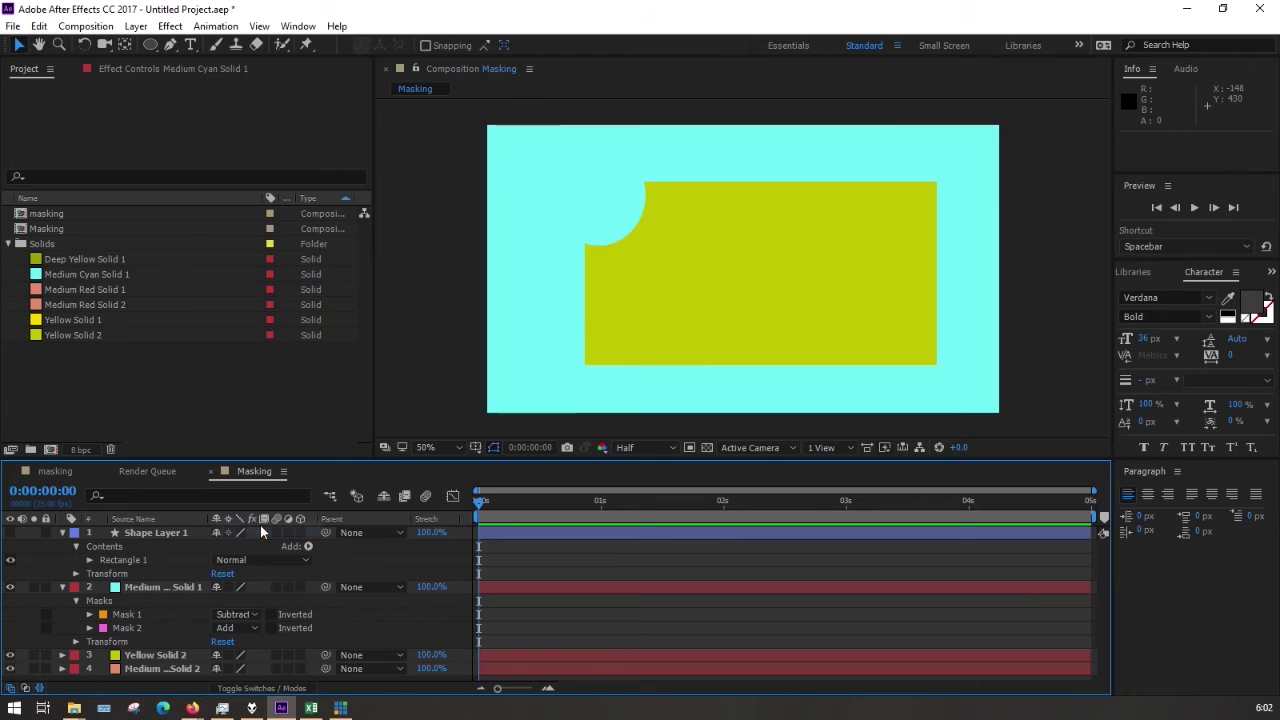
click(247, 615)
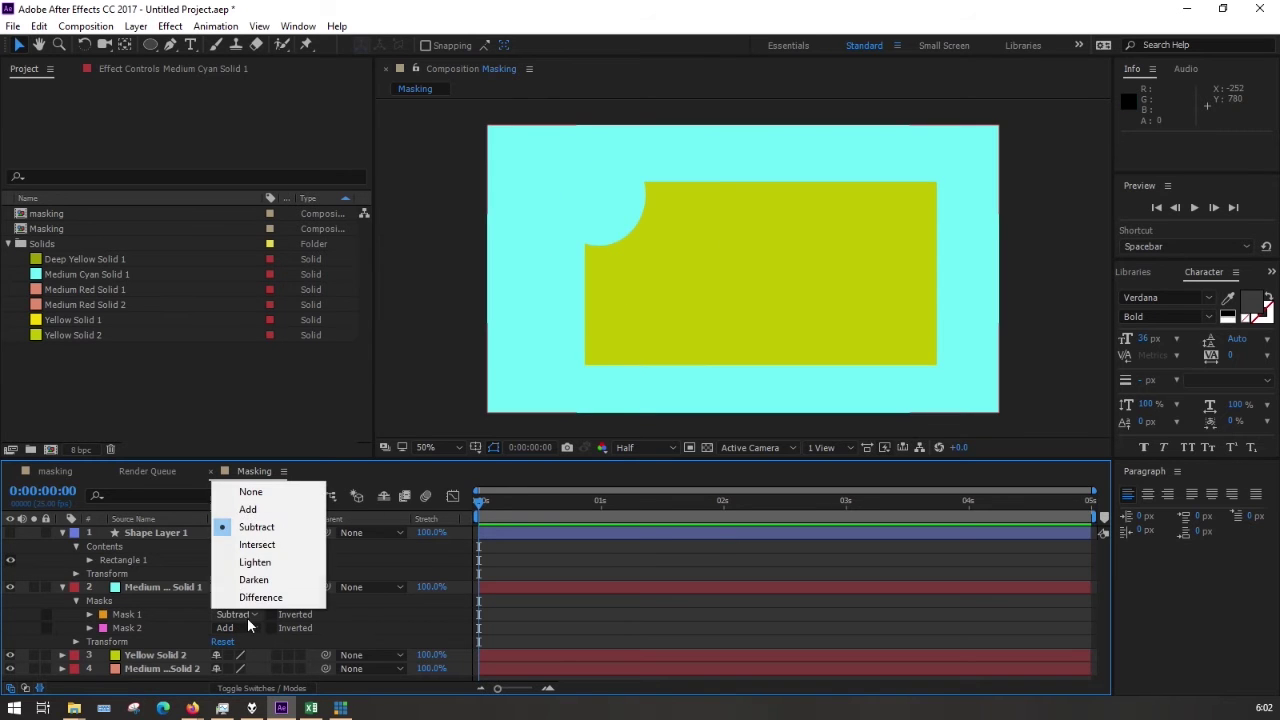
click(252, 544)
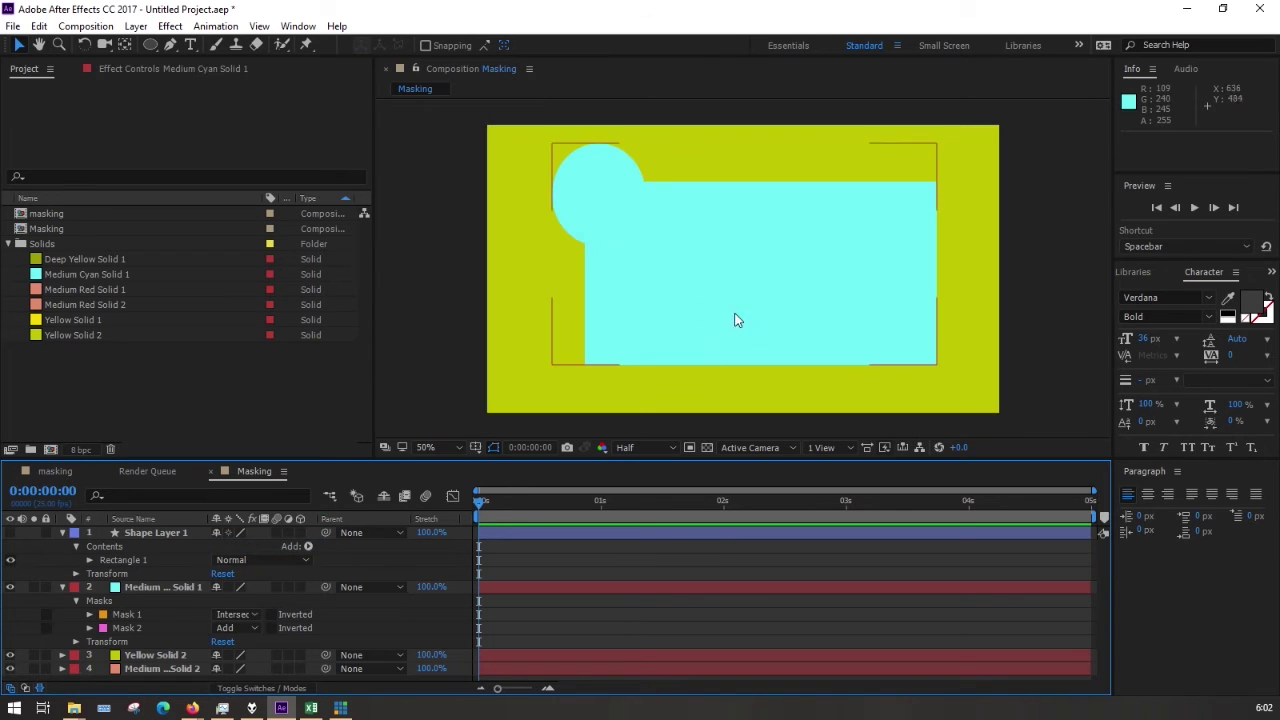
click(232, 615)
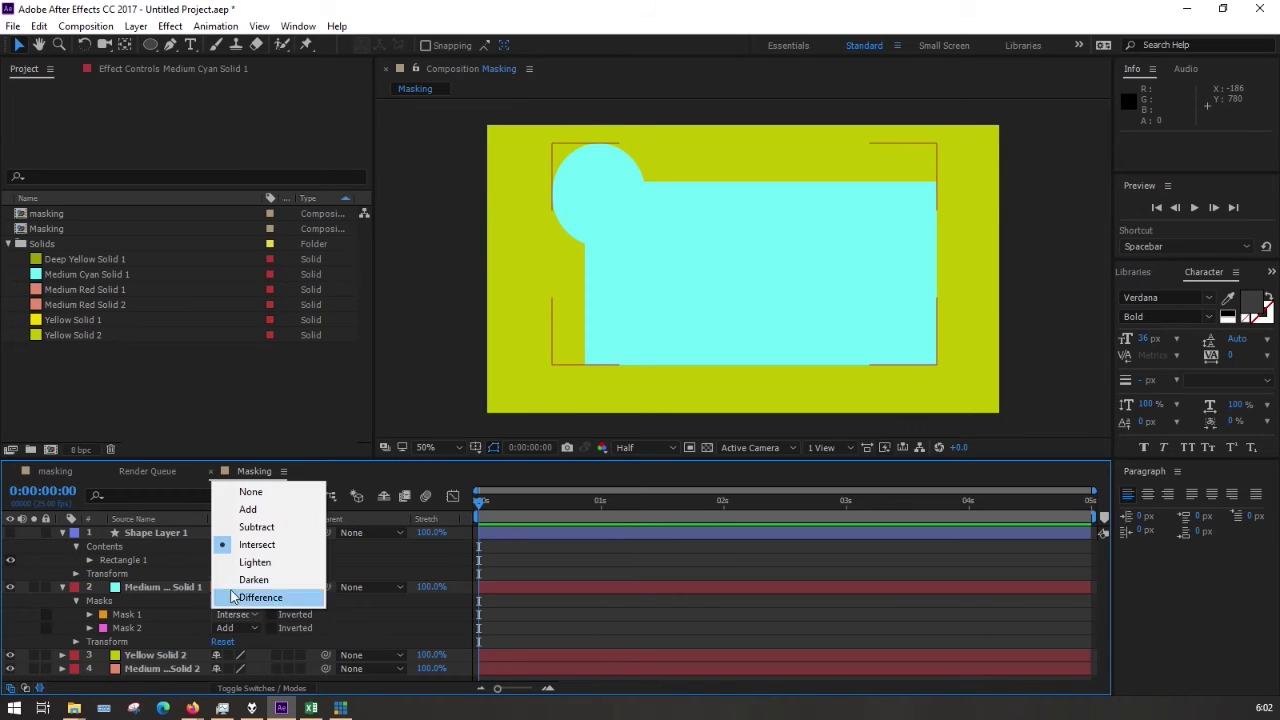
click(250, 510)
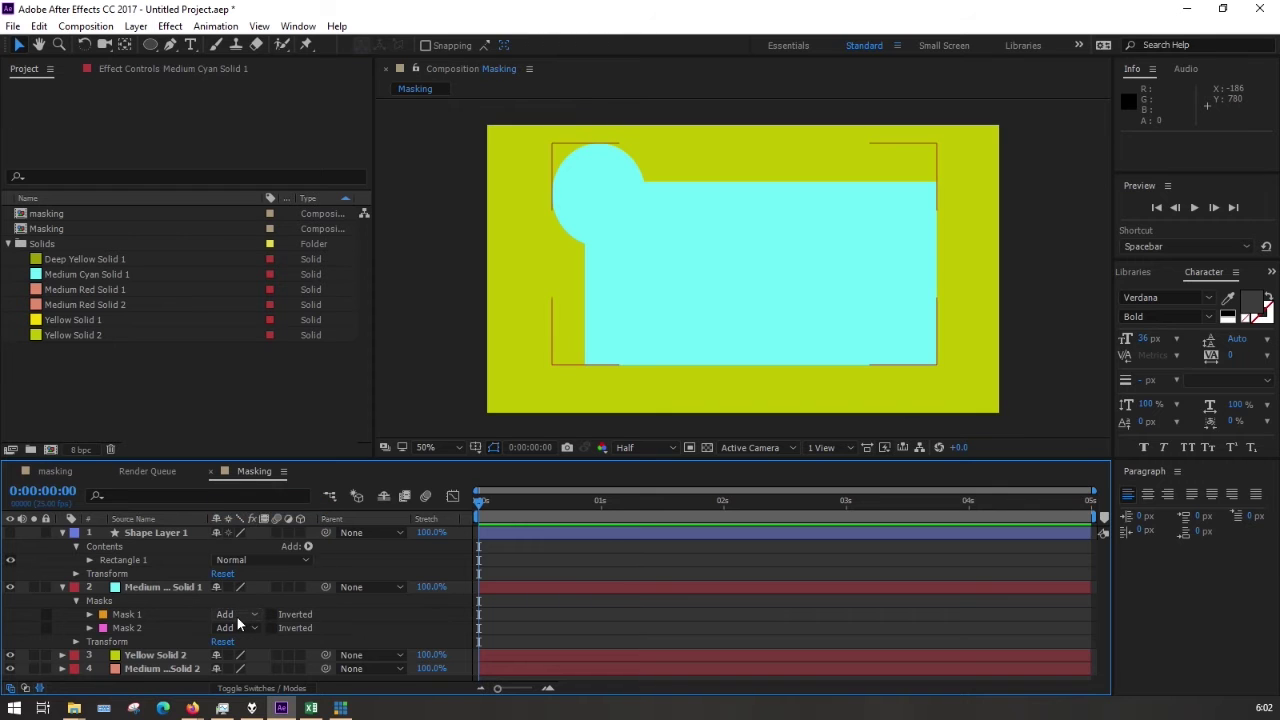
Step: Set the cyan solid's rectangular Mask 1 to Subtract and its elliptical Mask 2 to Intersect
click(237, 615)
click(256, 532)
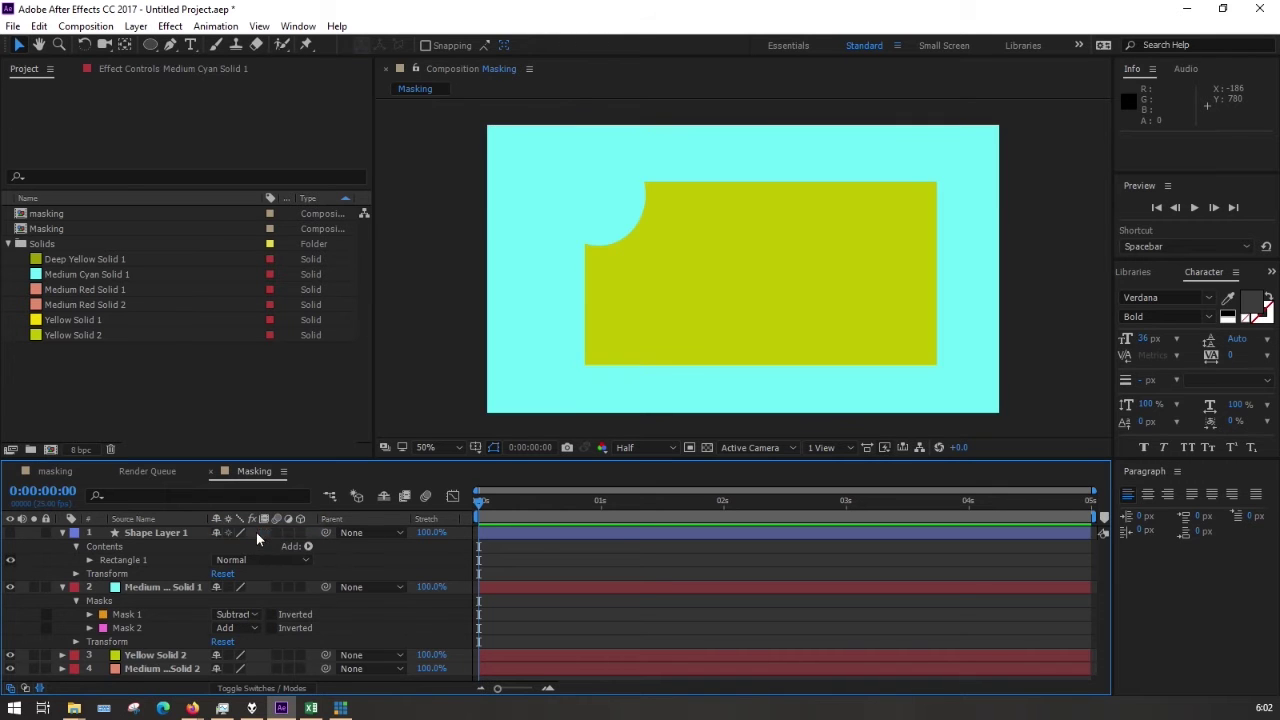
click(229, 628)
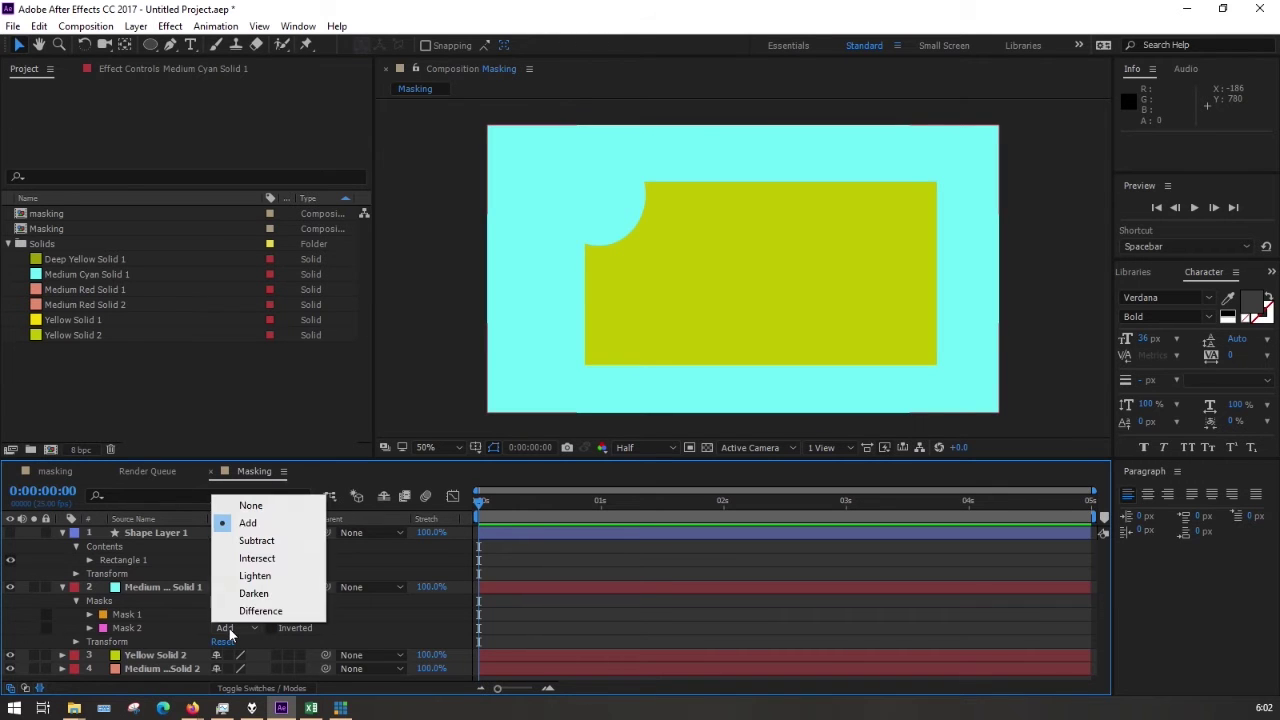
click(259, 559)
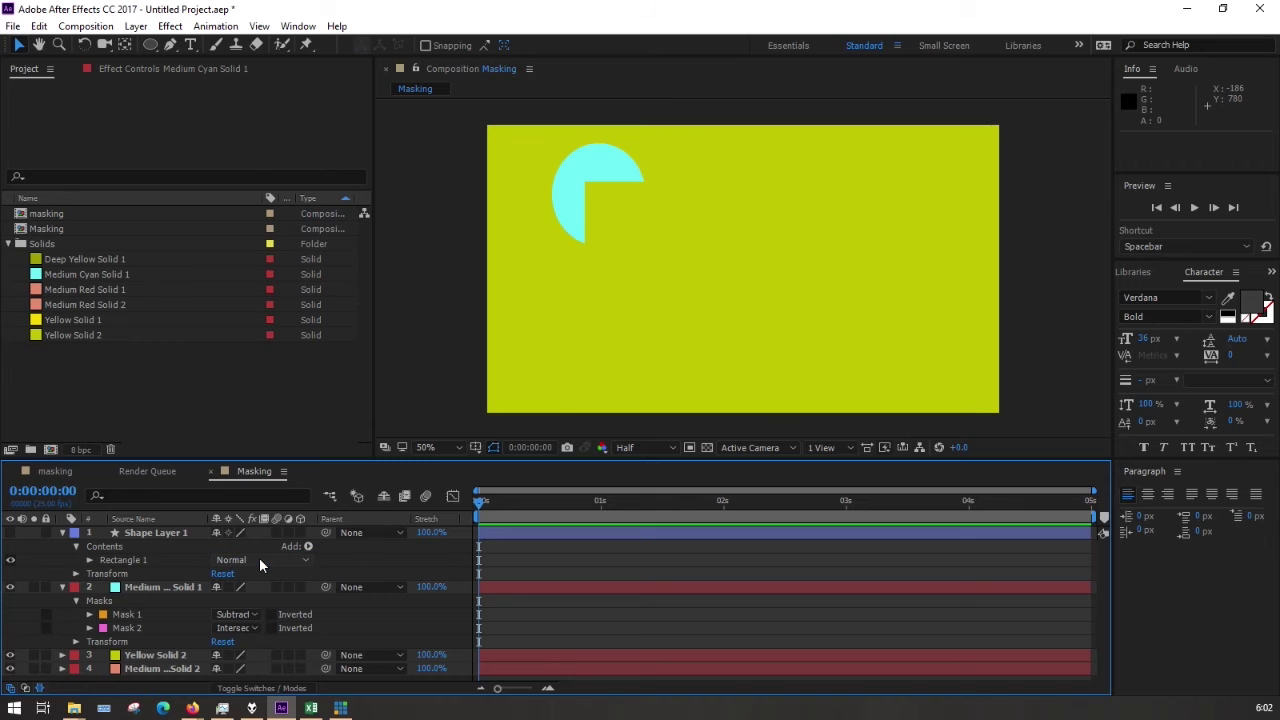
Step: Try Subtract on the elliptical Mask 2, and set it to Add while keeping Mask 1 on Subtract
click(244, 629)
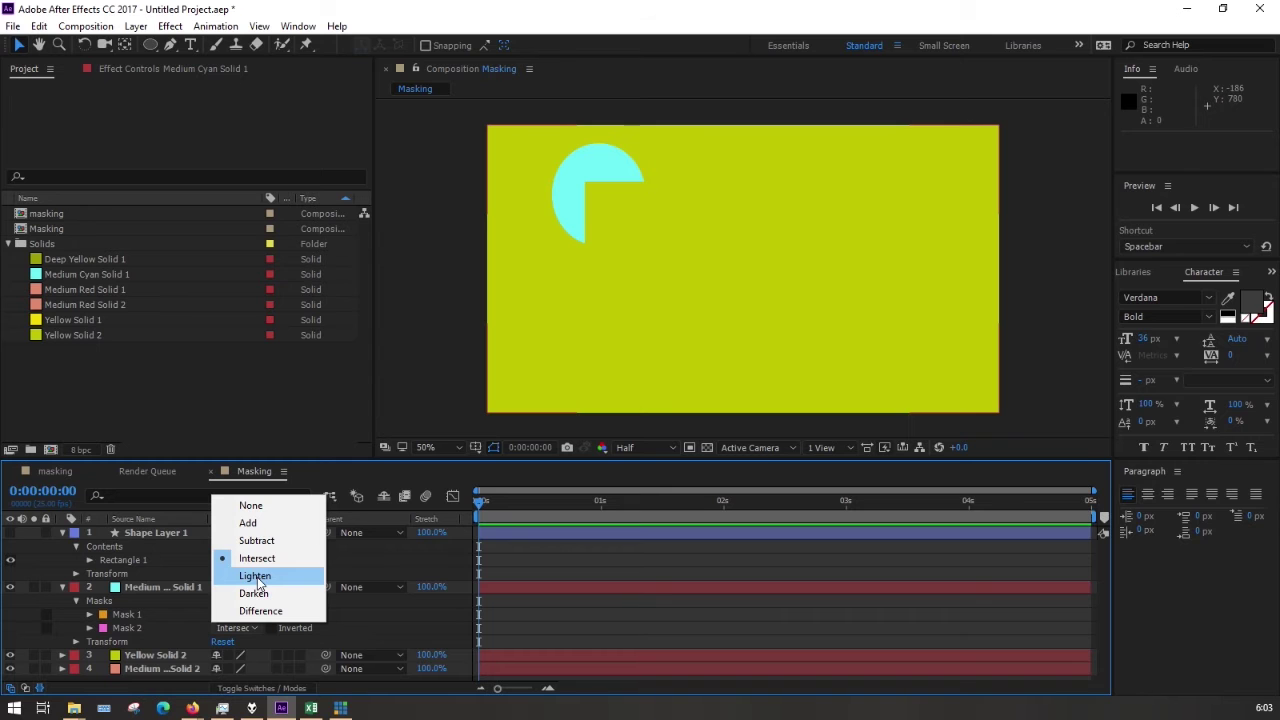
click(257, 541)
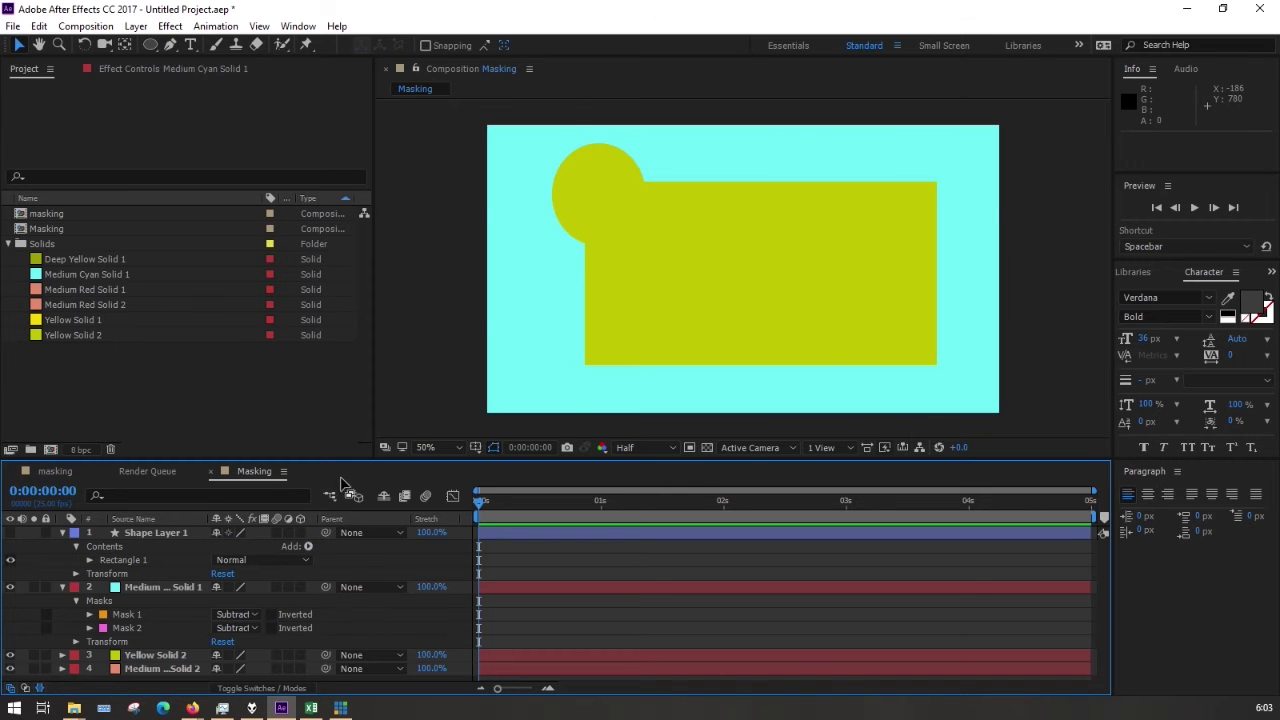
click(250, 624)
click(280, 522)
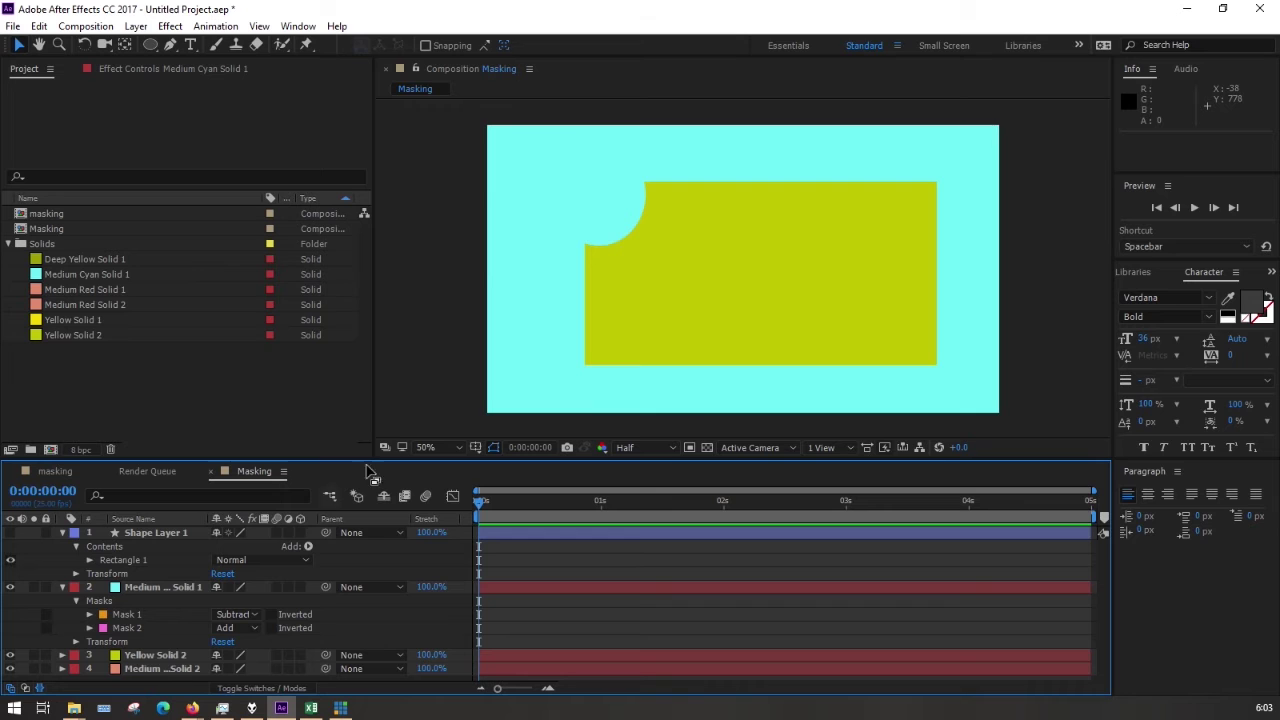
click(400, 369)
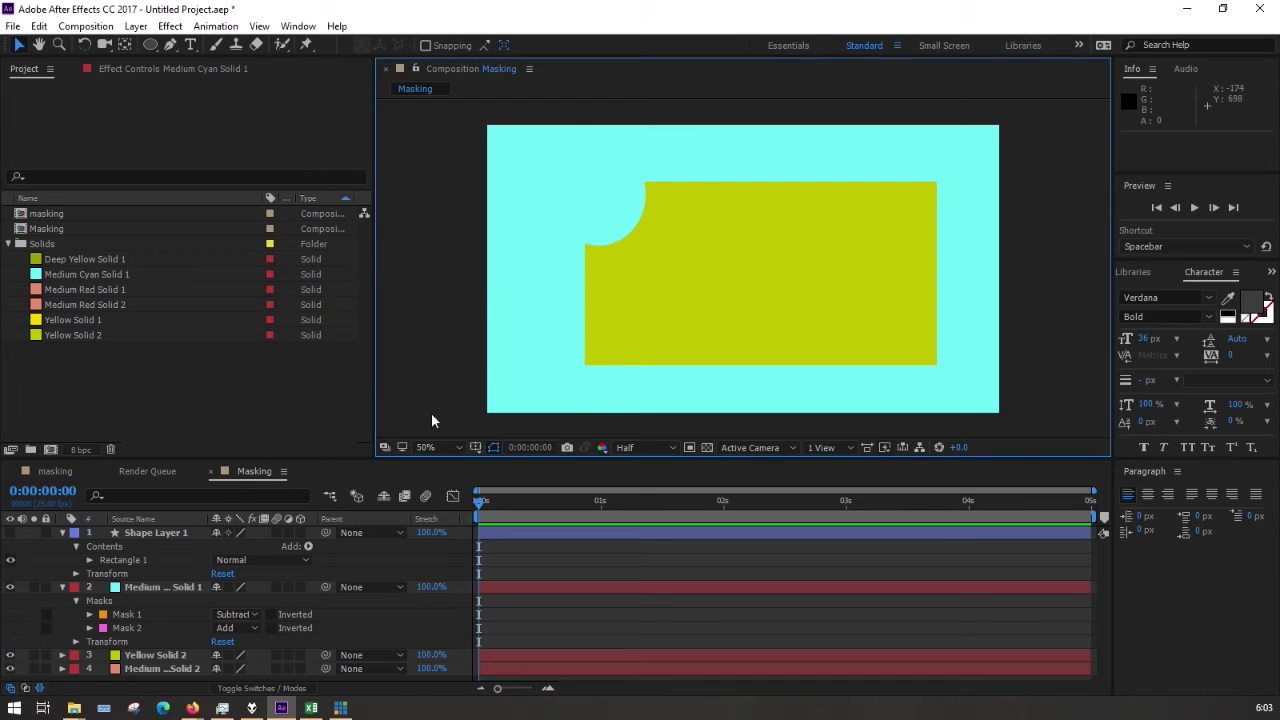
click(247, 614)
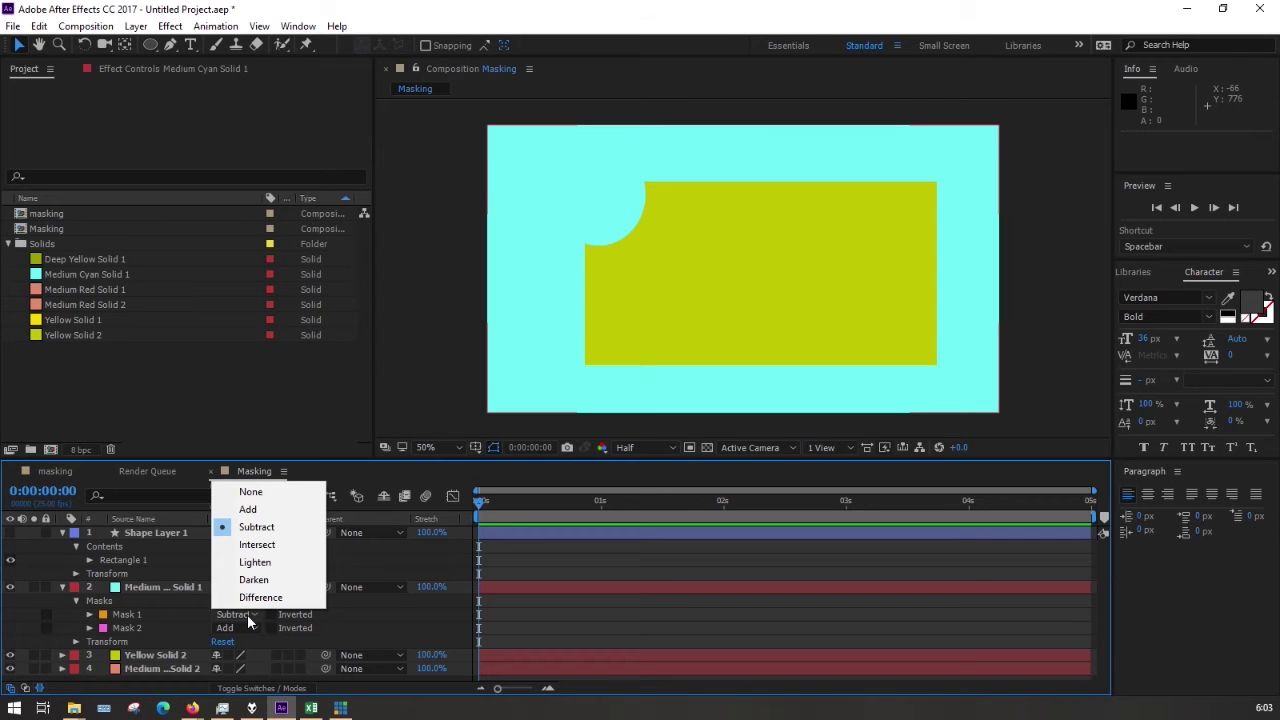
click(457, 279)
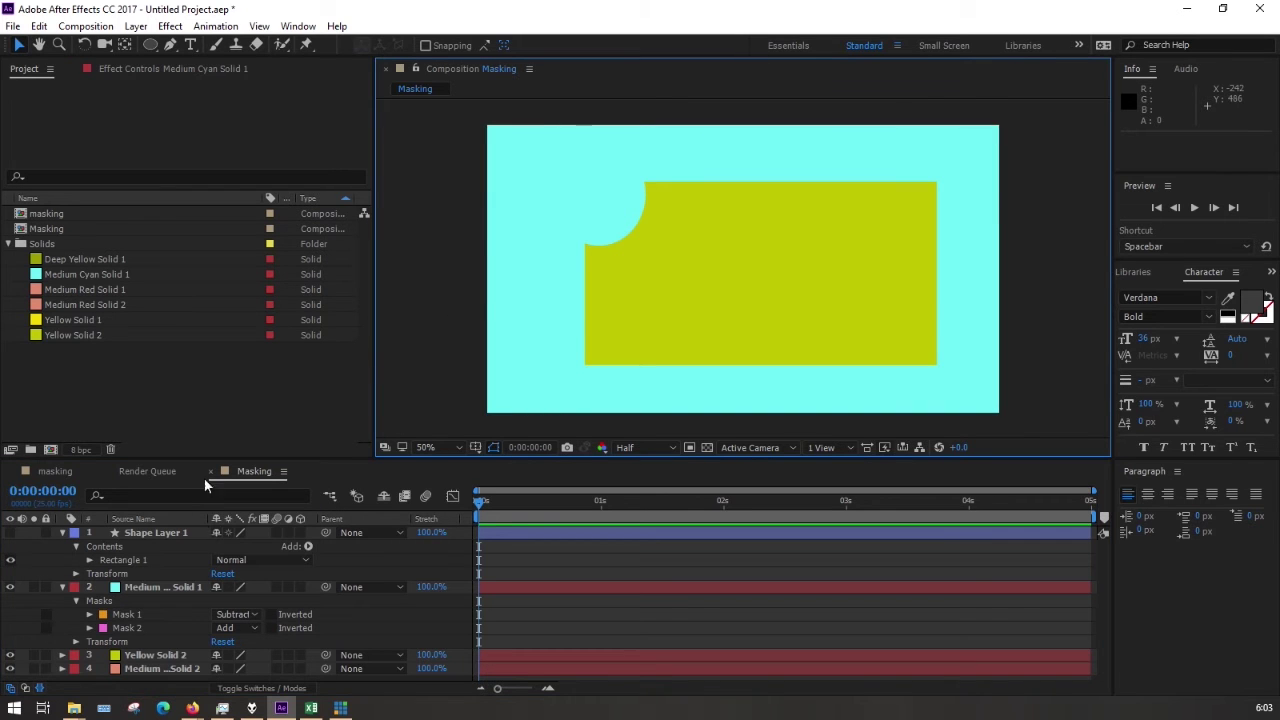
Step: Delete the rectangular Mask 1 and the elliptical Mask 2 from the cyan solid
click(133, 616)
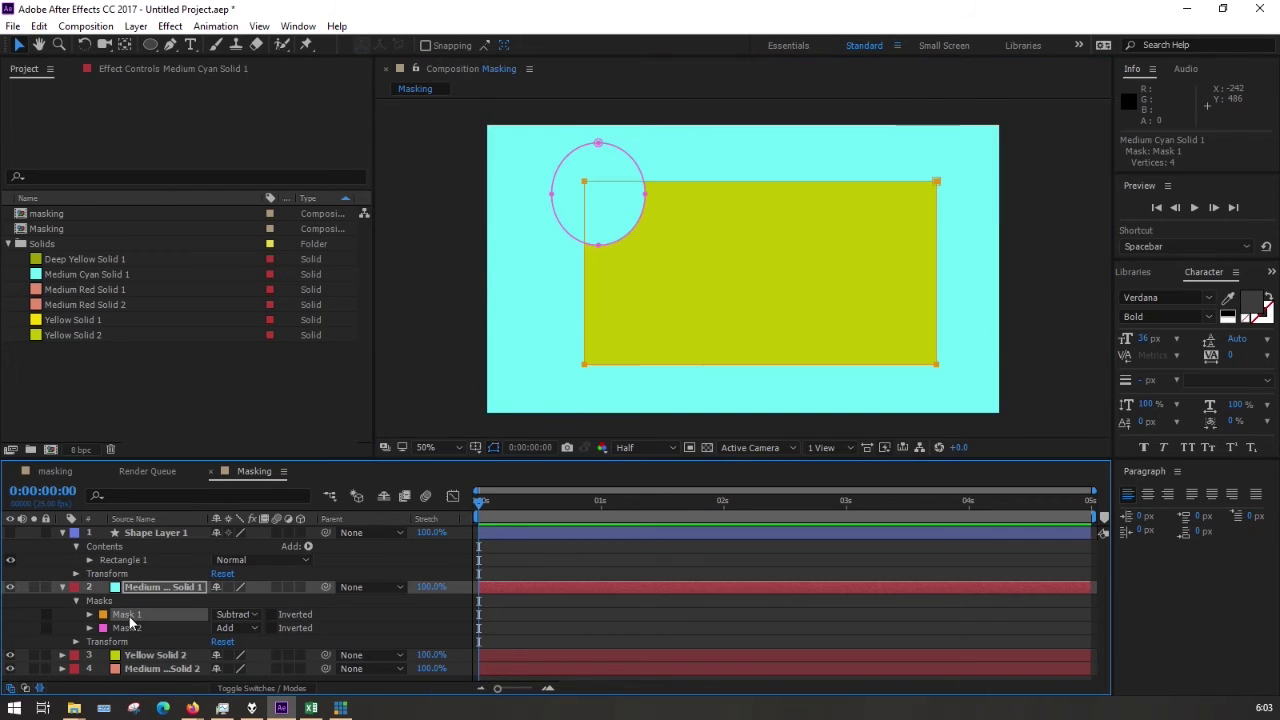
key(Delete)
click(130, 614)
key(Delete)
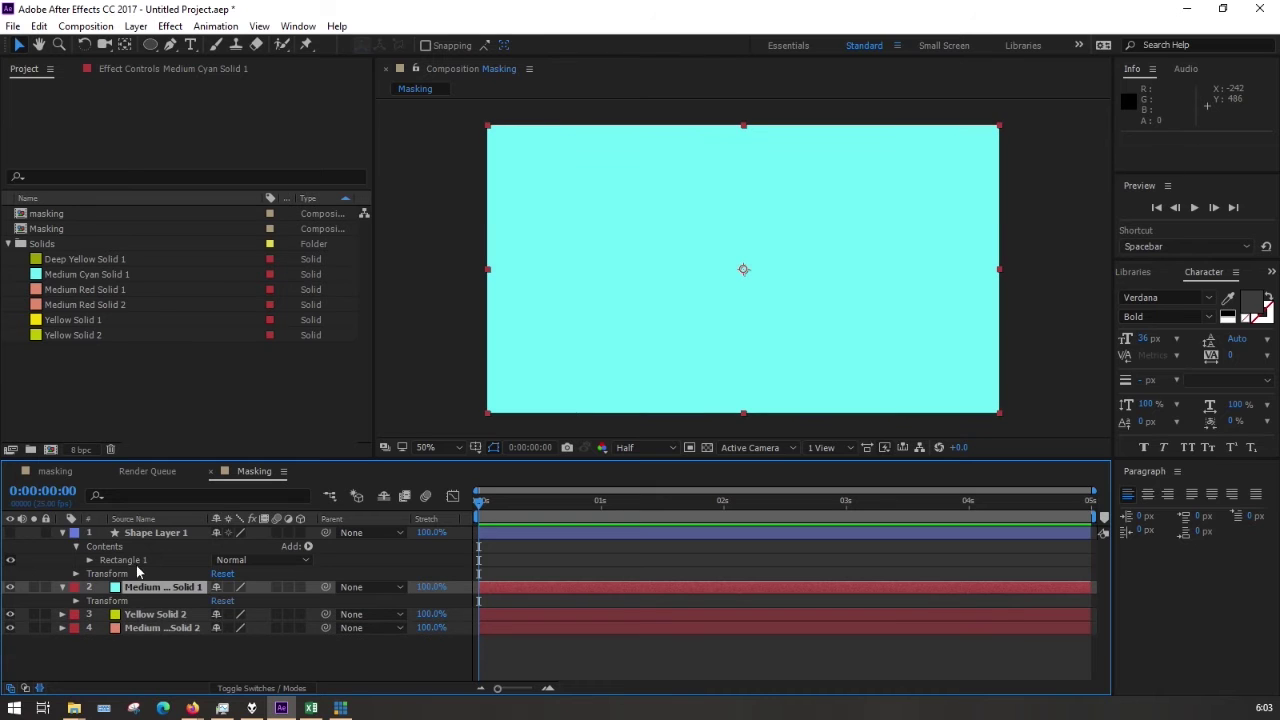
click(222, 410)
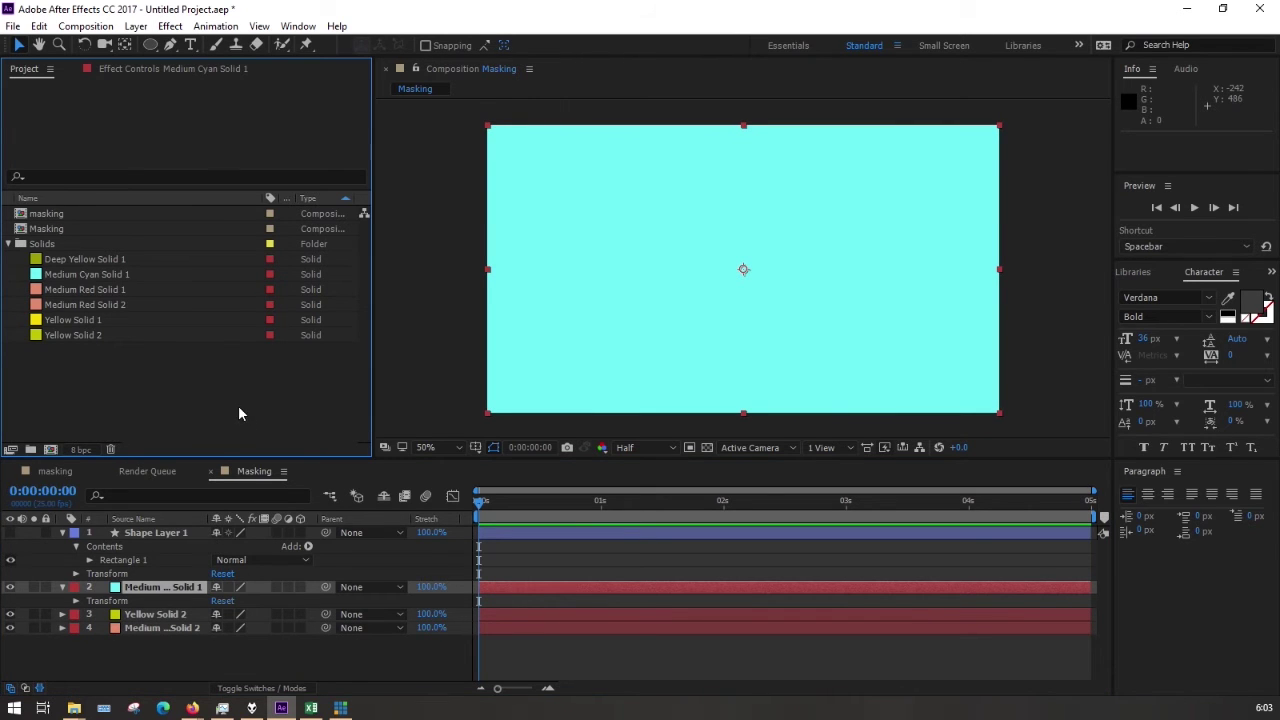
Step: Draw an open wavy mask path across the cyan solid with the Pen tool, extending past both side edges
click(172, 46)
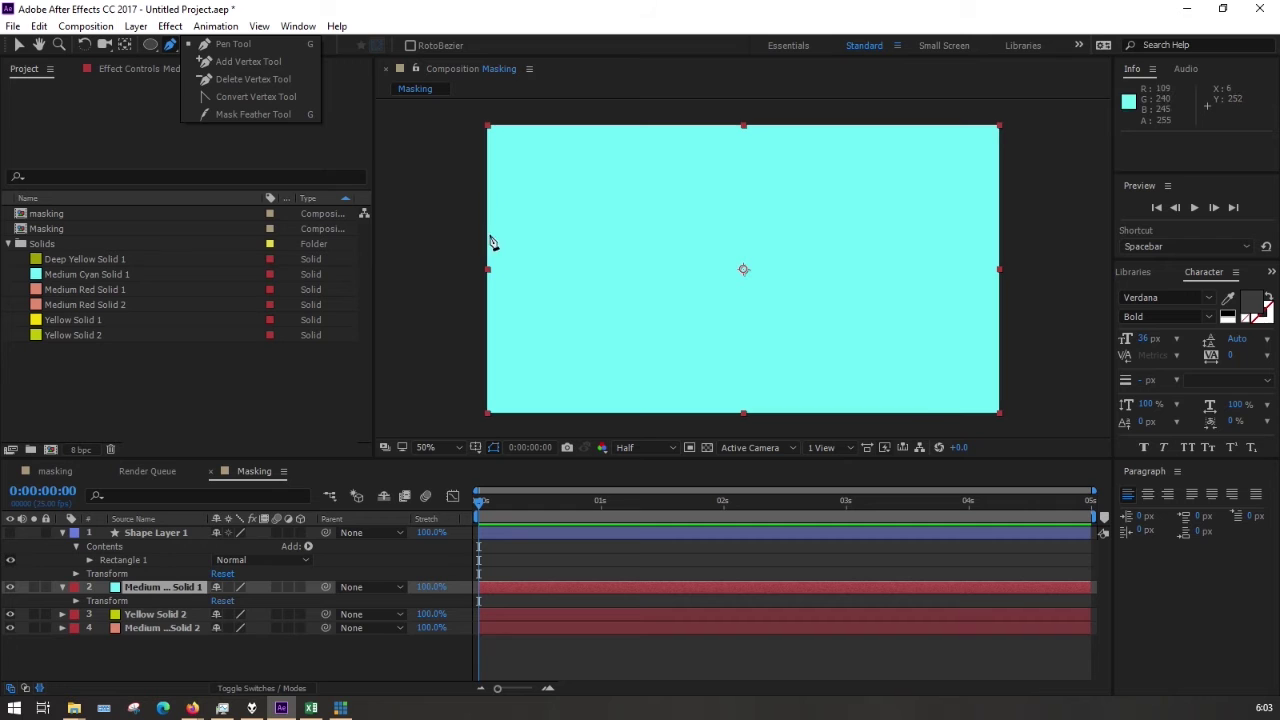
click(451, 270)
drag(598, 211, 677, 231)
click(790, 245)
click(903, 250)
drag(1013, 228, 1050, 197)
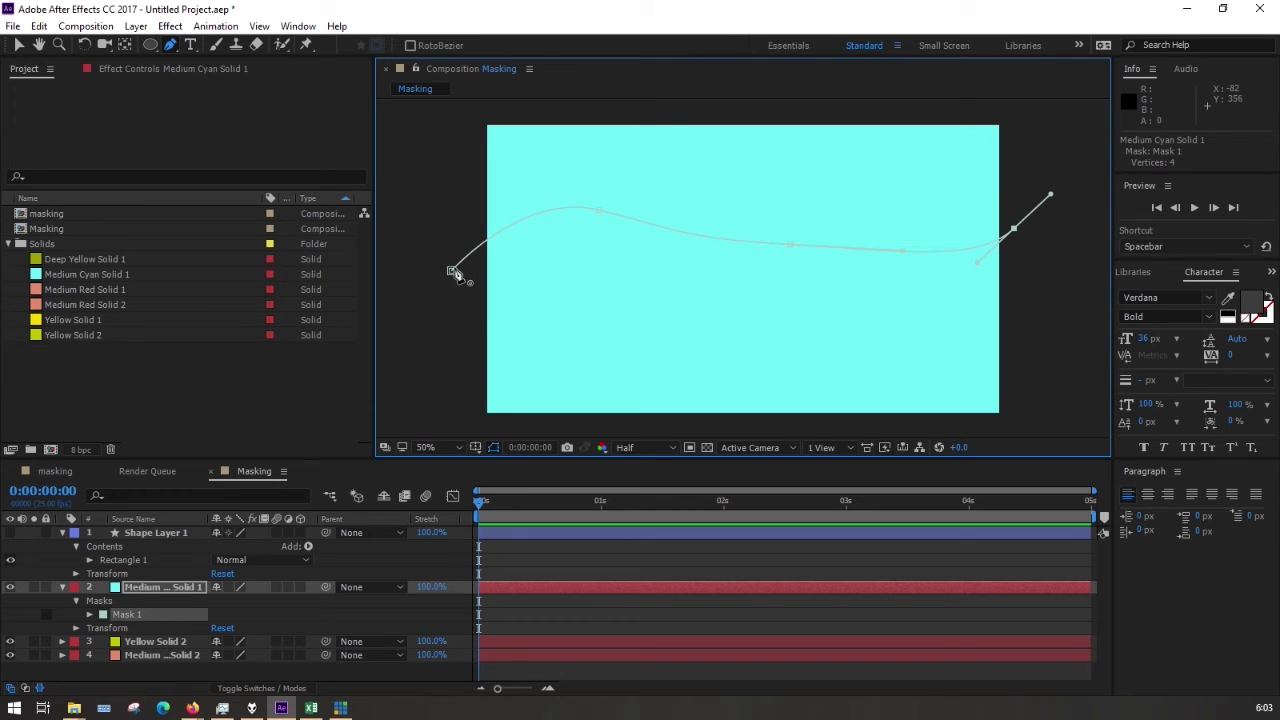
Step: Delete the open wavy mask from the cyan solid, and delete Shape Layer 1 from the composition
click(134, 532)
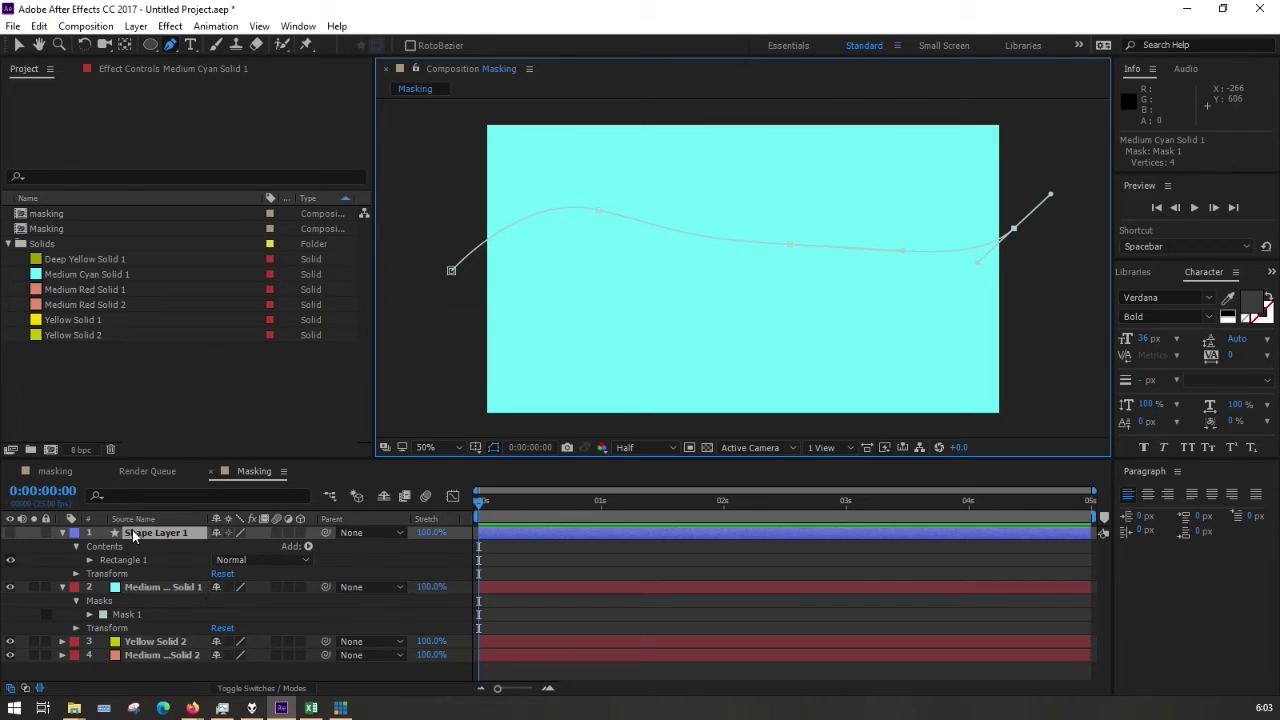
click(168, 586)
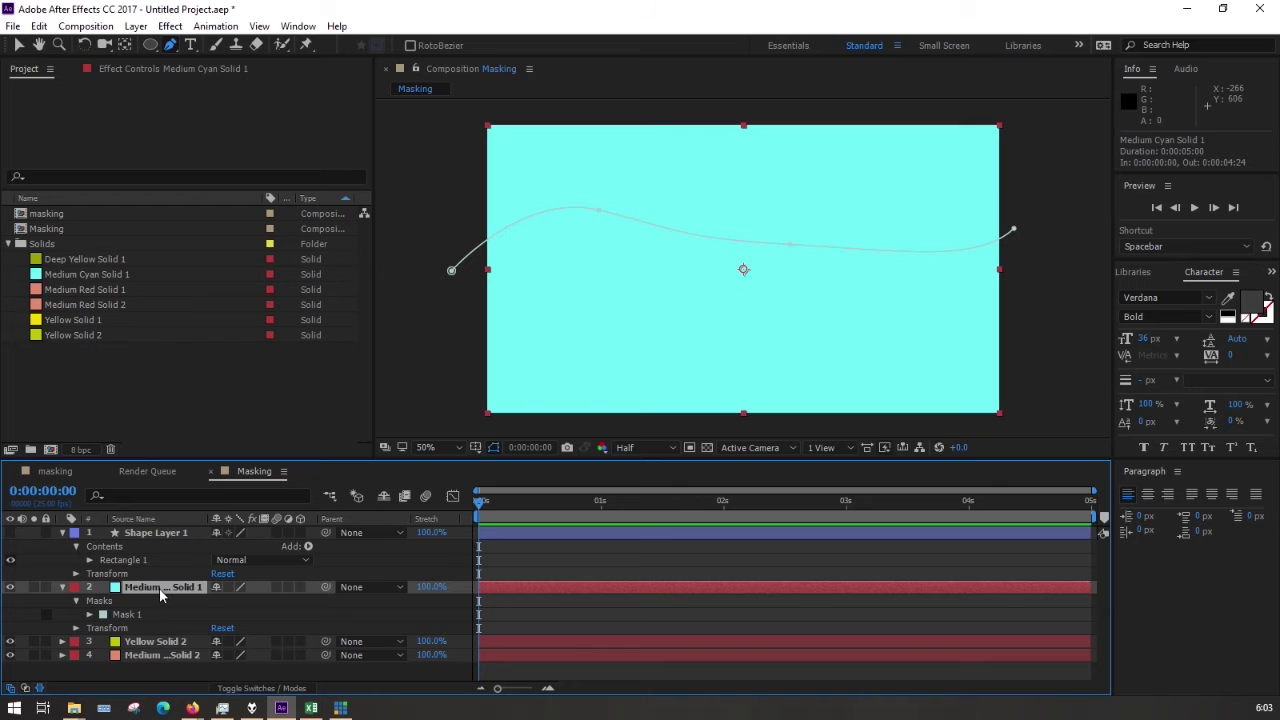
click(126, 615)
key(Delete)
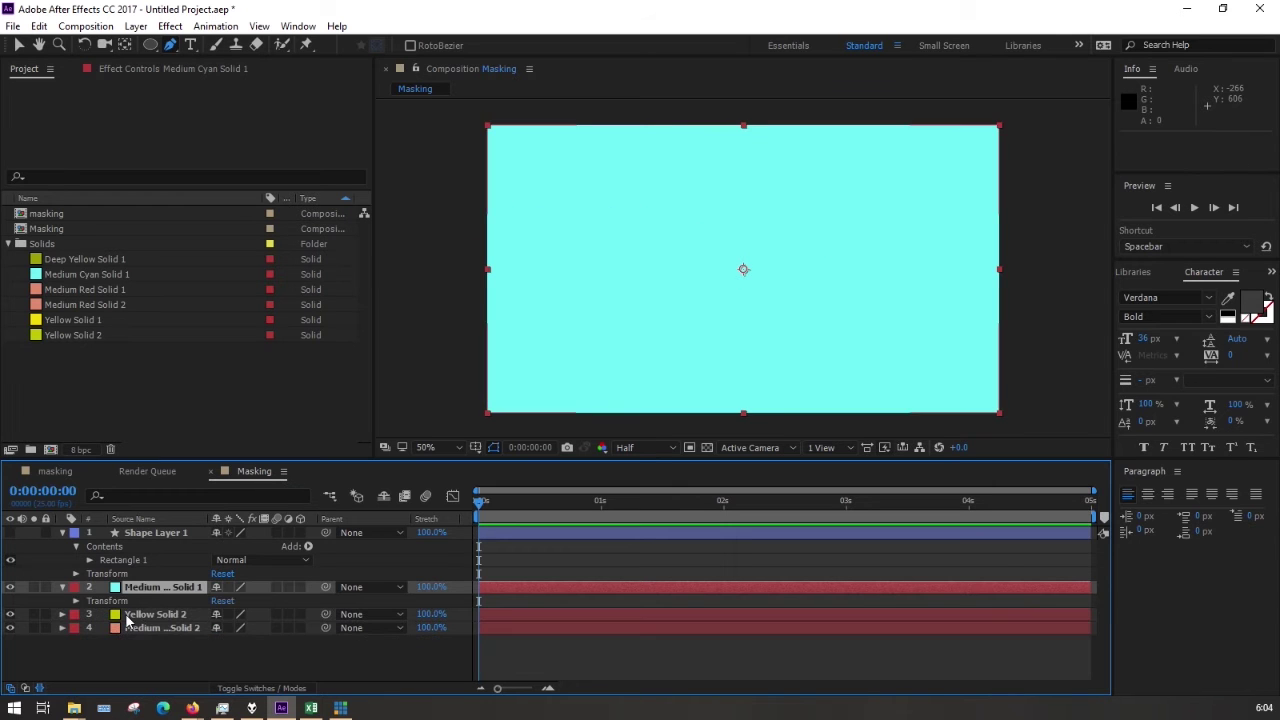
click(162, 532)
key(Delete)
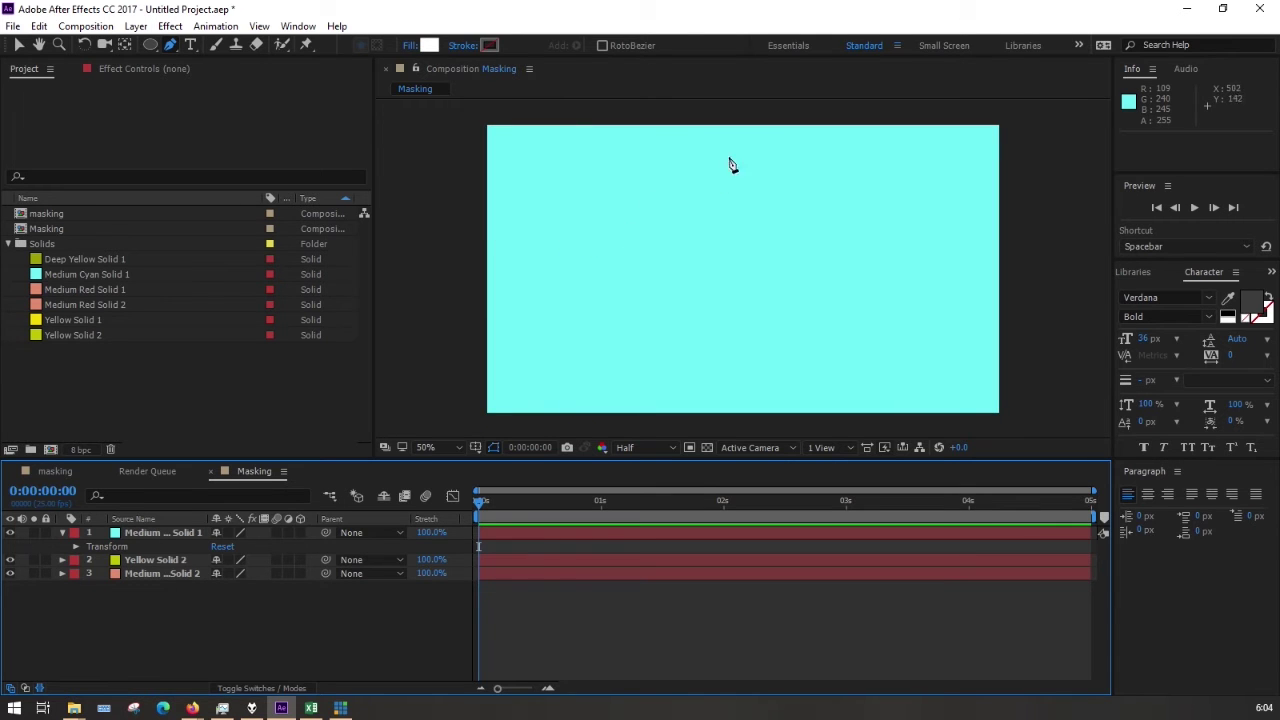
Step: Draw a closed Pen tool mask on the cyan solid with a wavy upper edge, enclosing the lower part of the frame
click(160, 542)
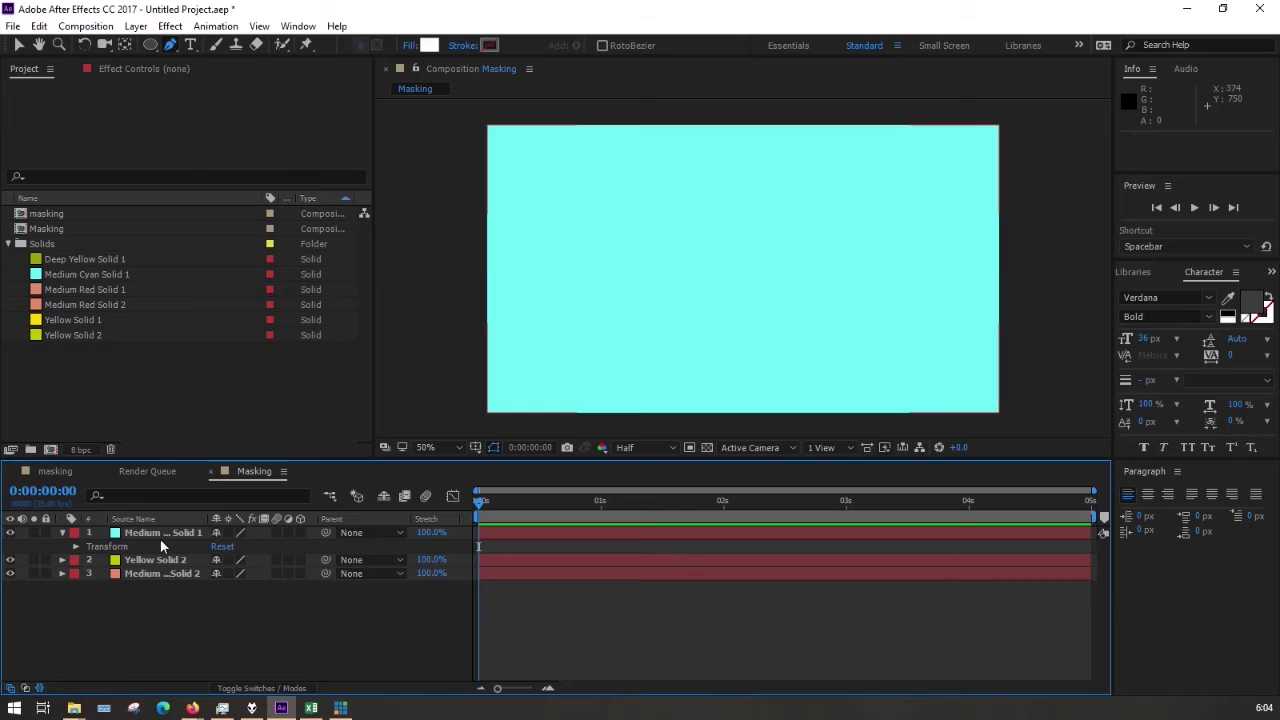
click(160, 536)
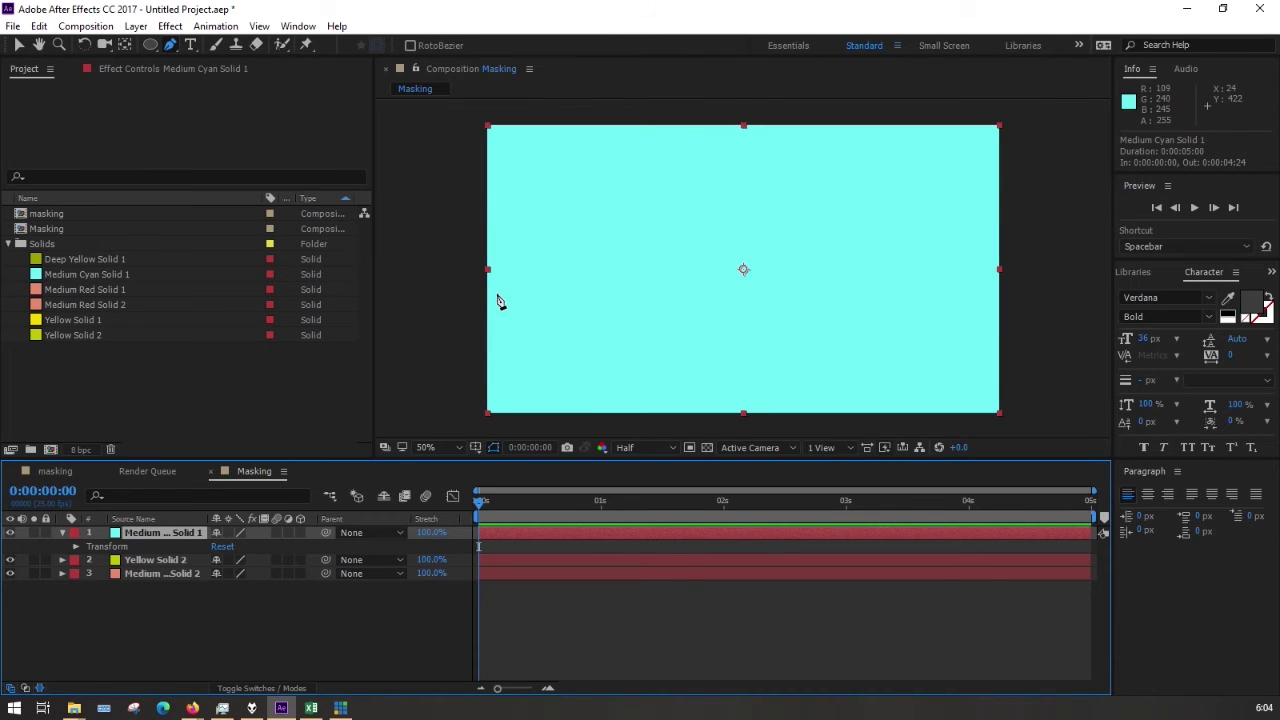
click(428, 303)
drag(577, 241, 660, 257)
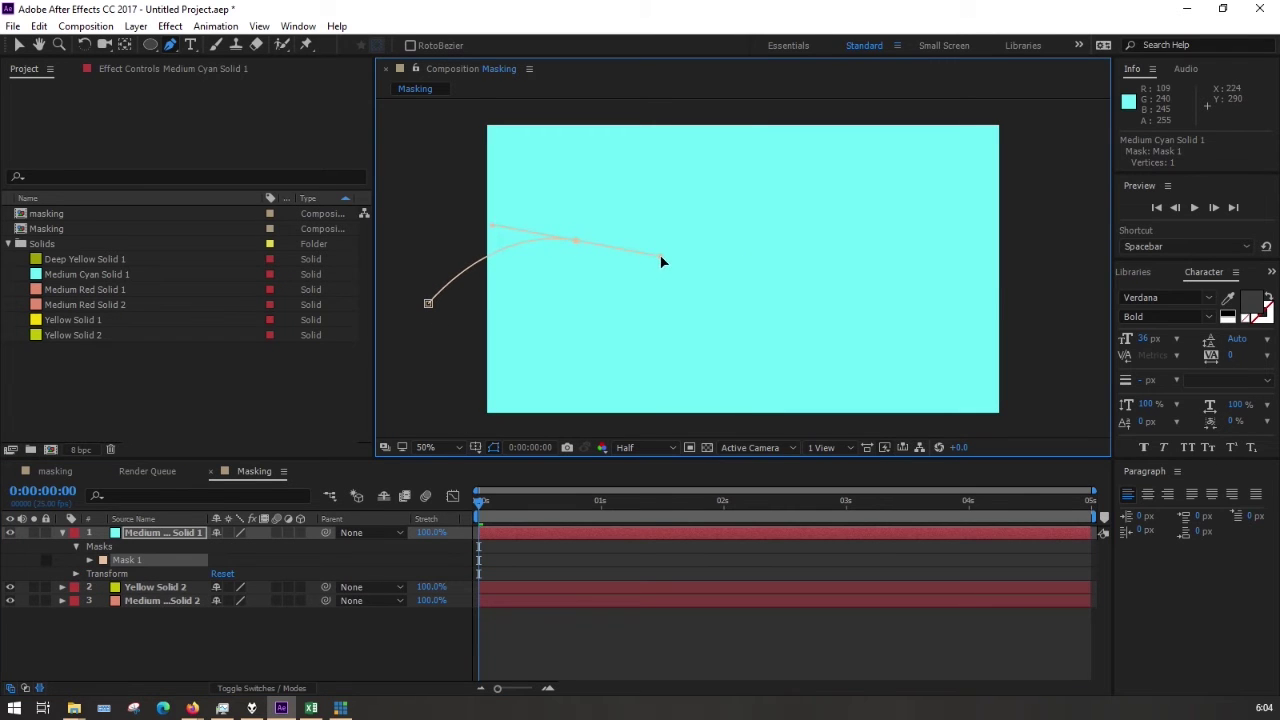
drag(734, 276, 808, 278)
click(918, 216)
drag(1035, 201, 1071, 215)
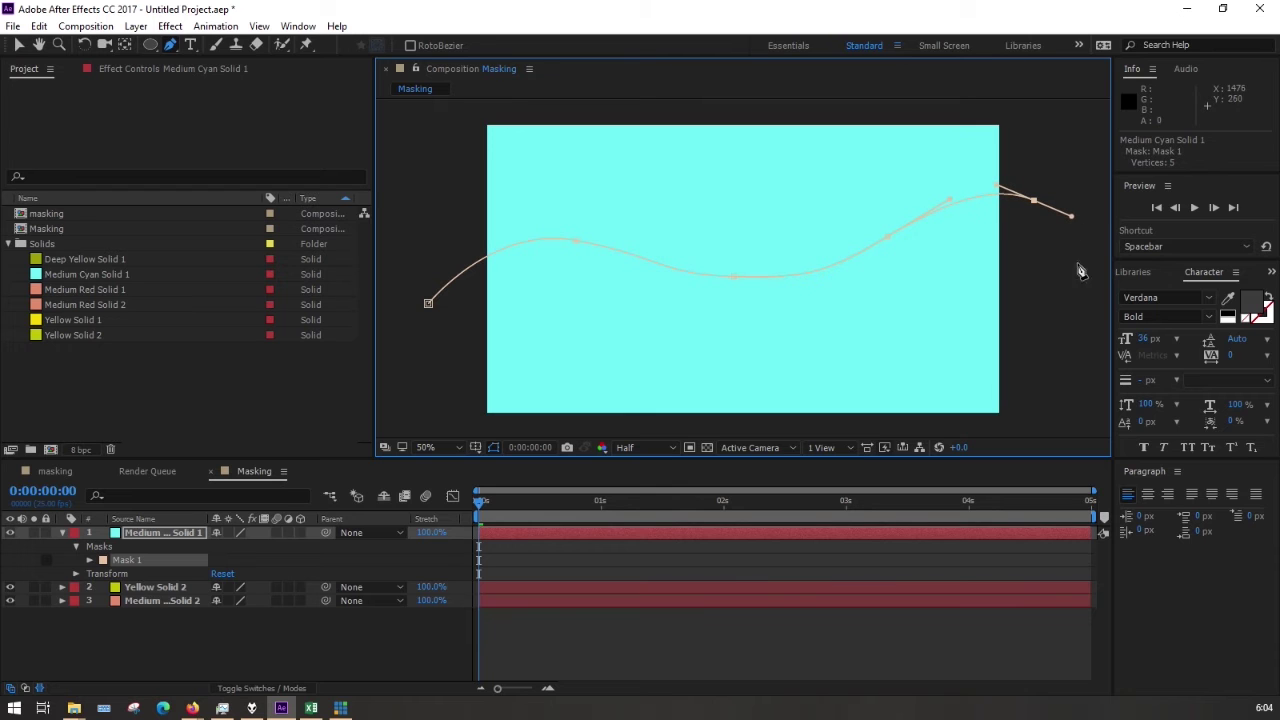
click(1066, 424)
click(432, 428)
click(428, 304)
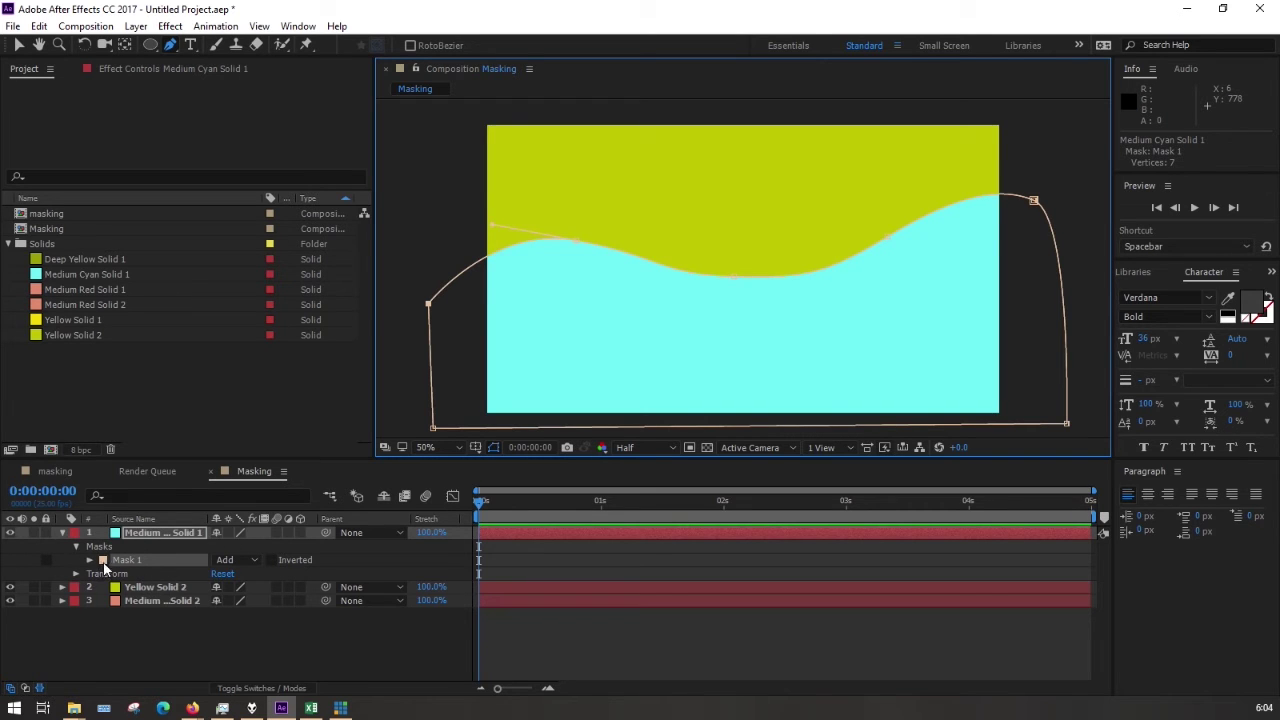
Step: Try inverting the cyan solid's wavy Mask 1, and switch the inversion off again
click(140, 534)
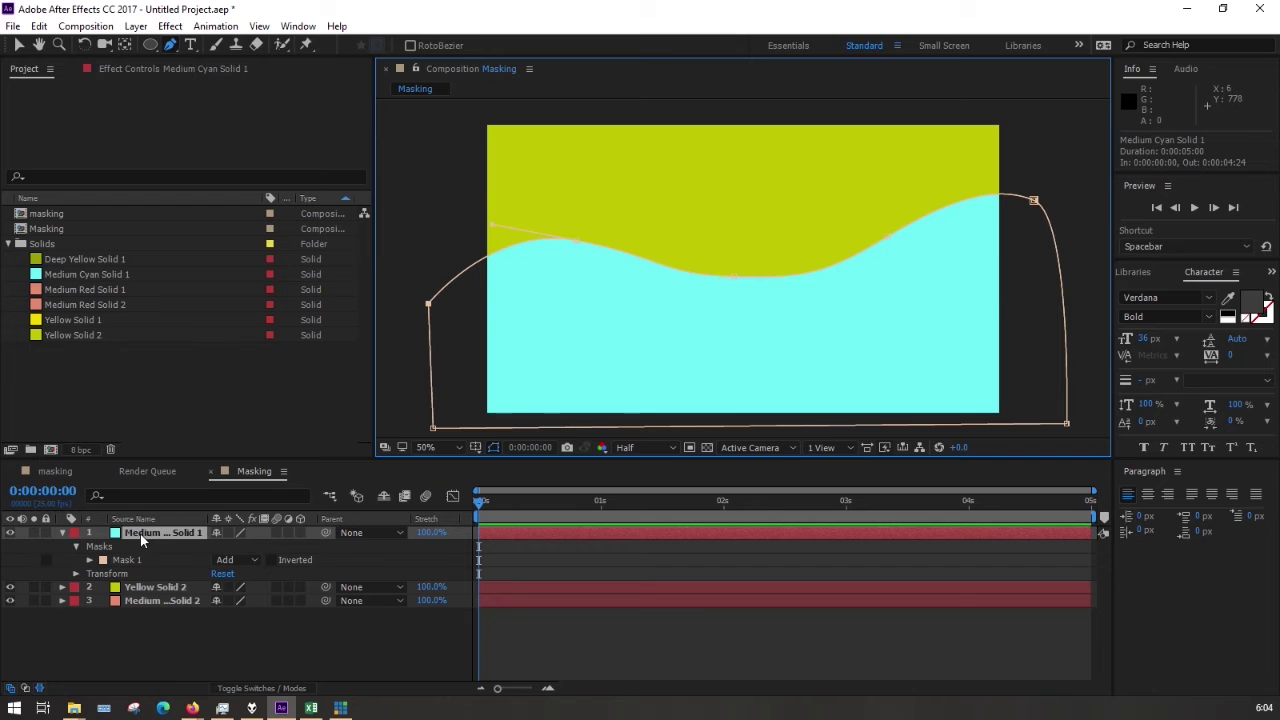
click(150, 588)
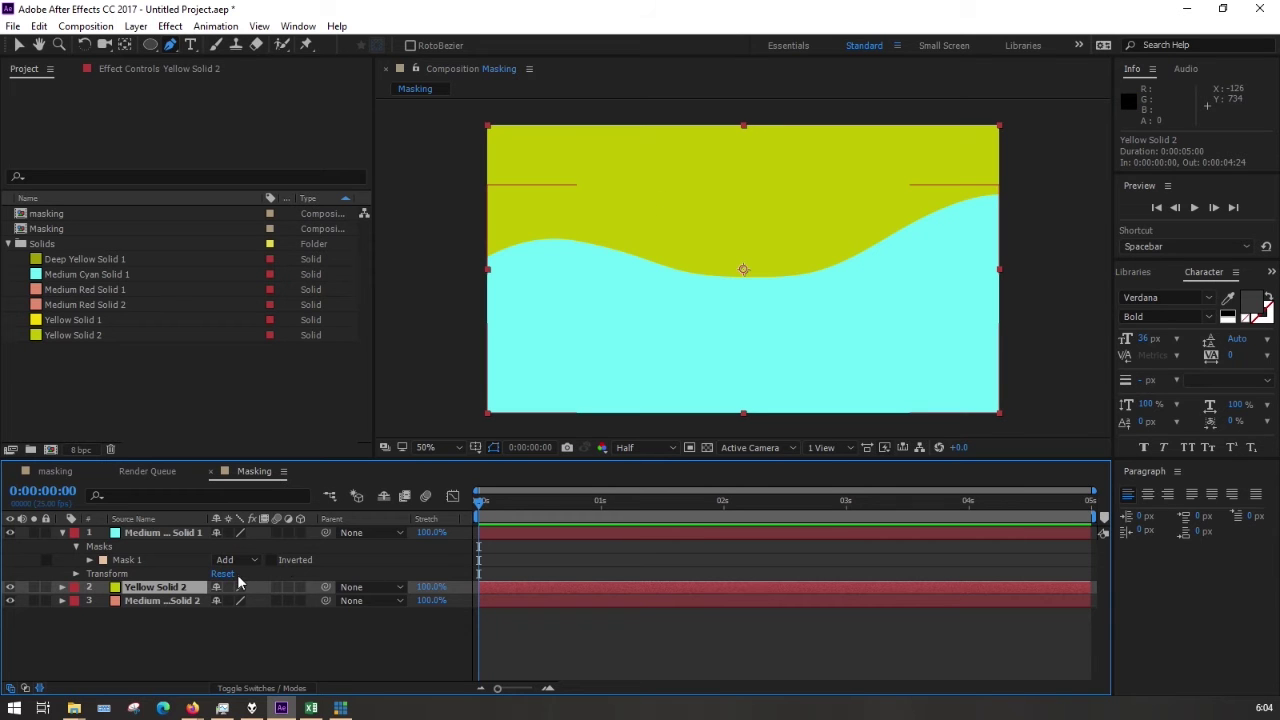
click(272, 561)
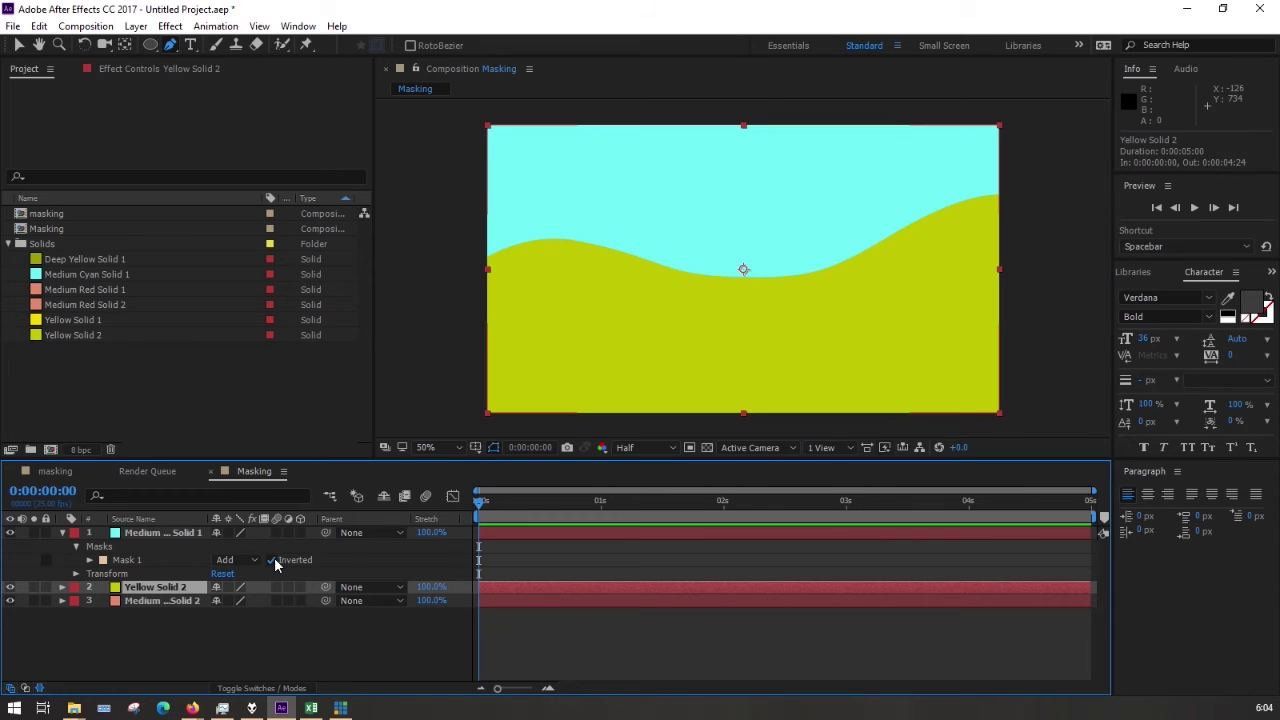
click(272, 561)
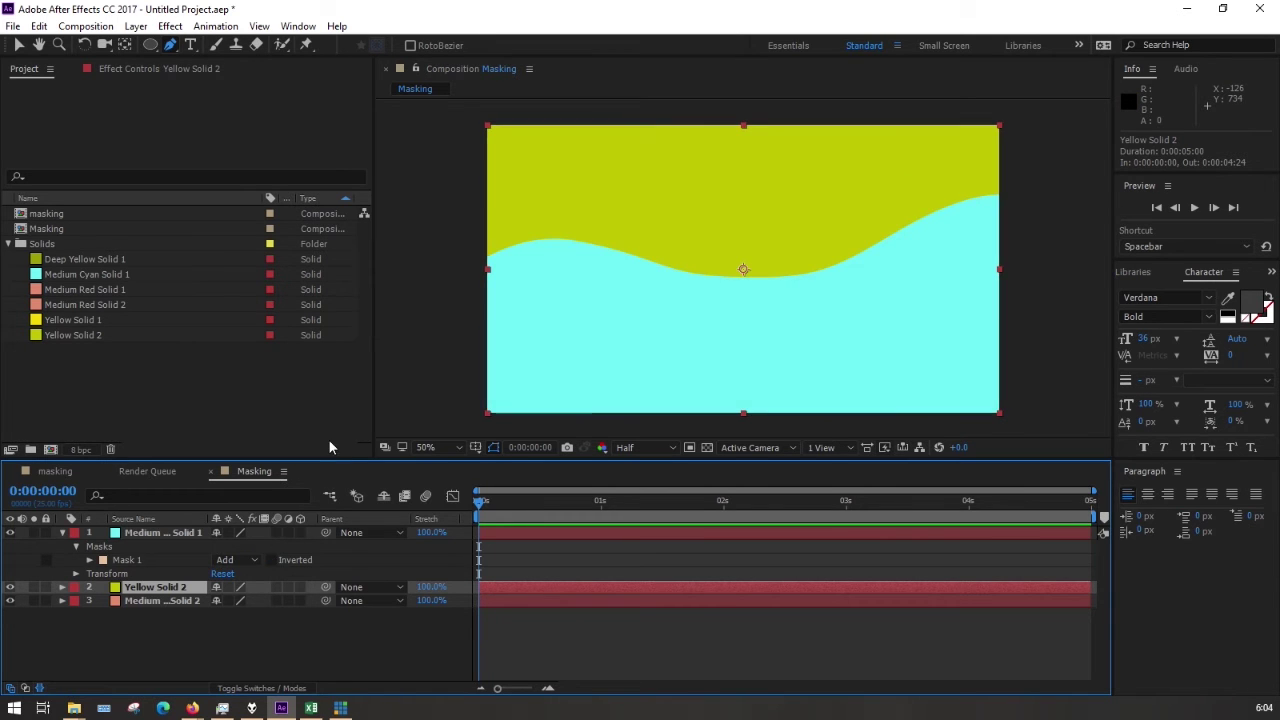
Step: Reshape the wavy mask by lowering its left end point, tilting the first crest's handle and moving the right end point outward and up
click(100, 547)
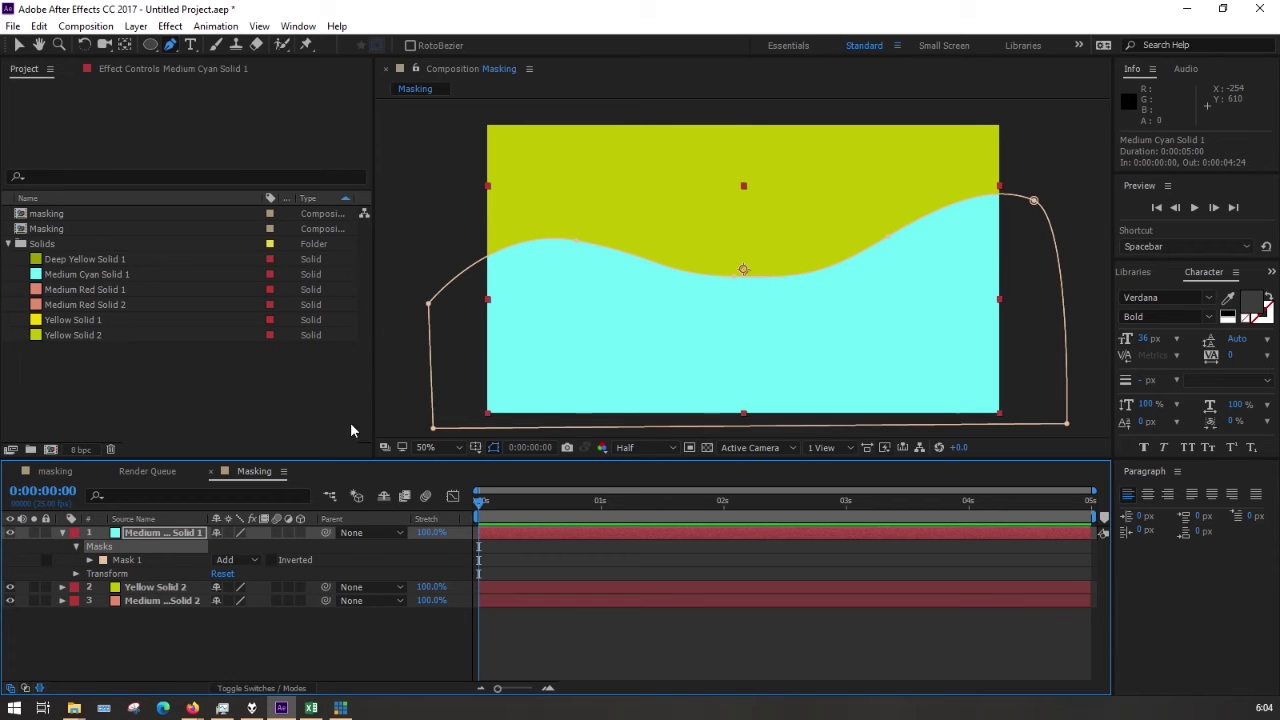
drag(430, 312, 432, 364)
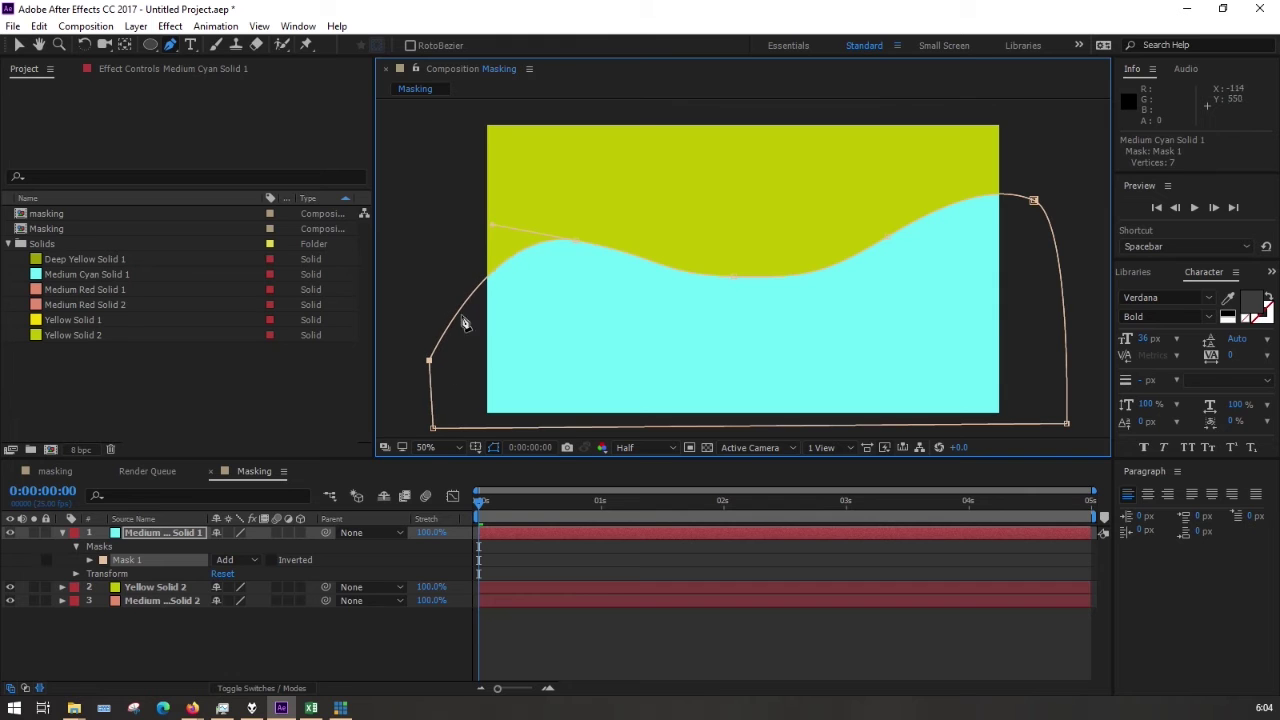
drag(490, 221, 493, 250)
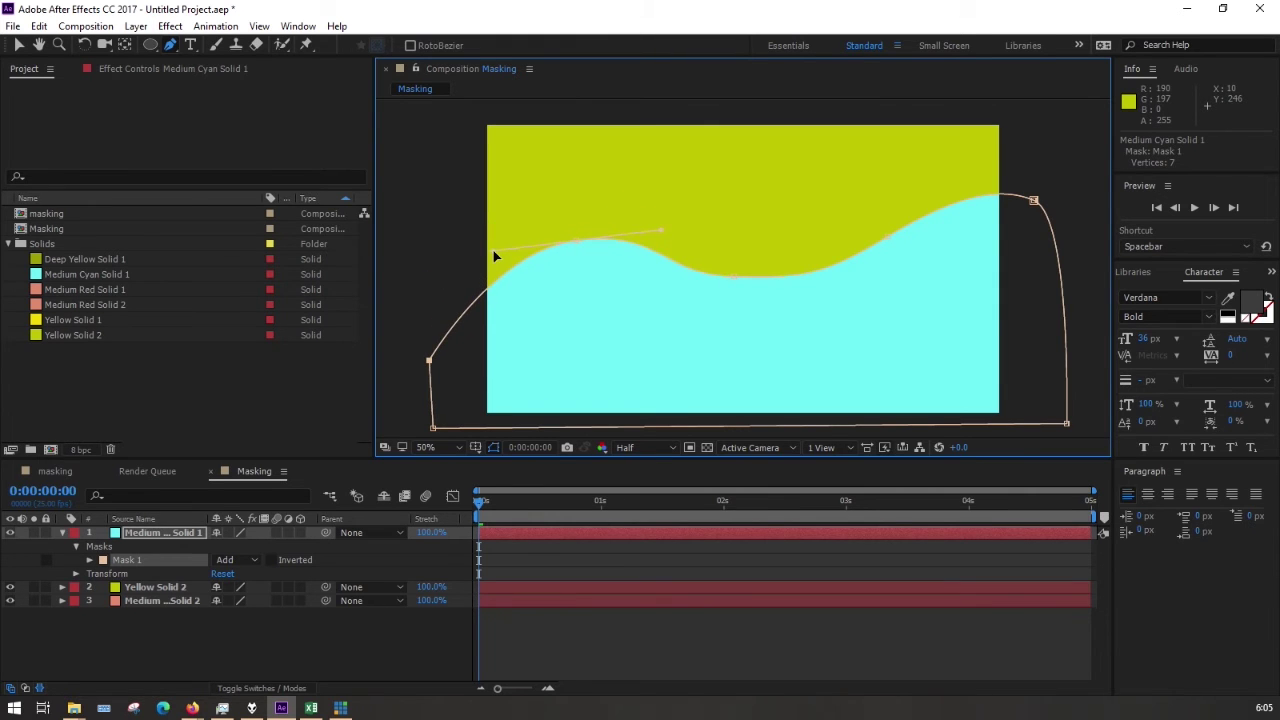
drag(1033, 200, 1010, 172)
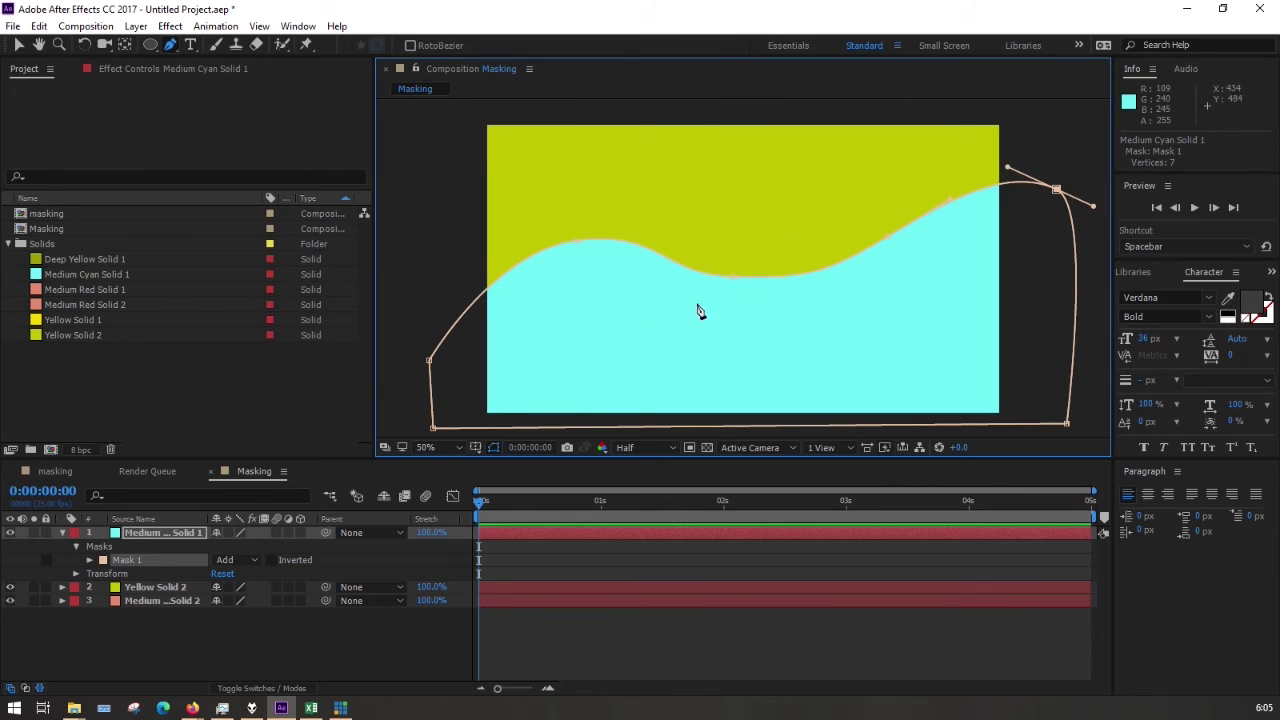
click(735, 277)
key(v)
key(F2)
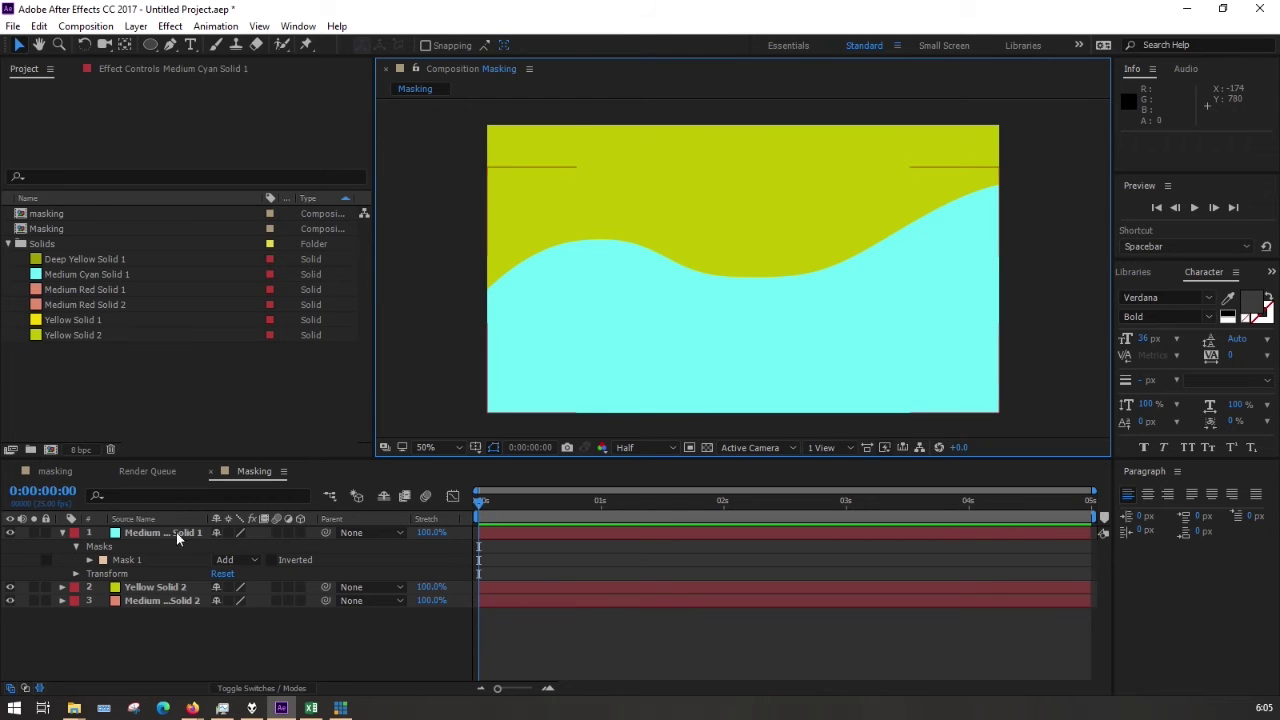
click(145, 589)
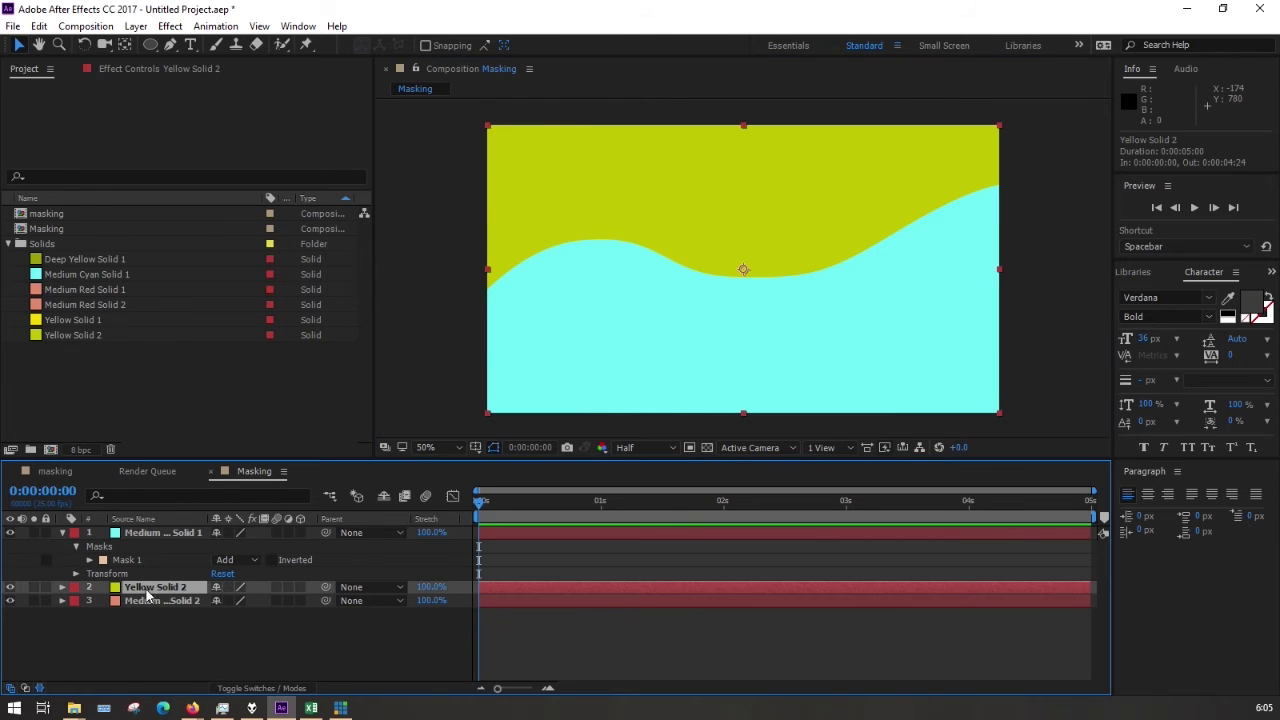
mouse_move(129, 593)
mouse_down()
mouse_move(132, 614)
mouse_move(145, 582)
mouse_up()
click(415, 257)
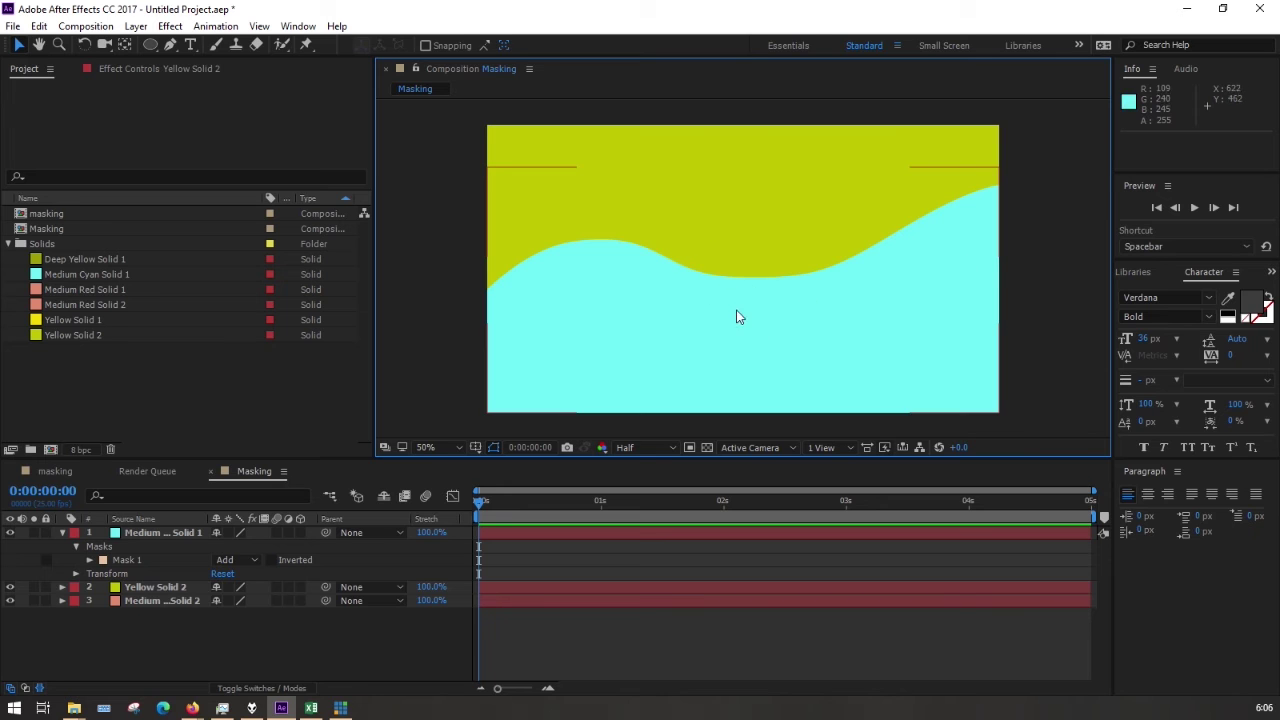
Step: Expand the wavy Mask 1's properties and examine its Mask Shape bounding box and reset options without applying changes
click(121, 567)
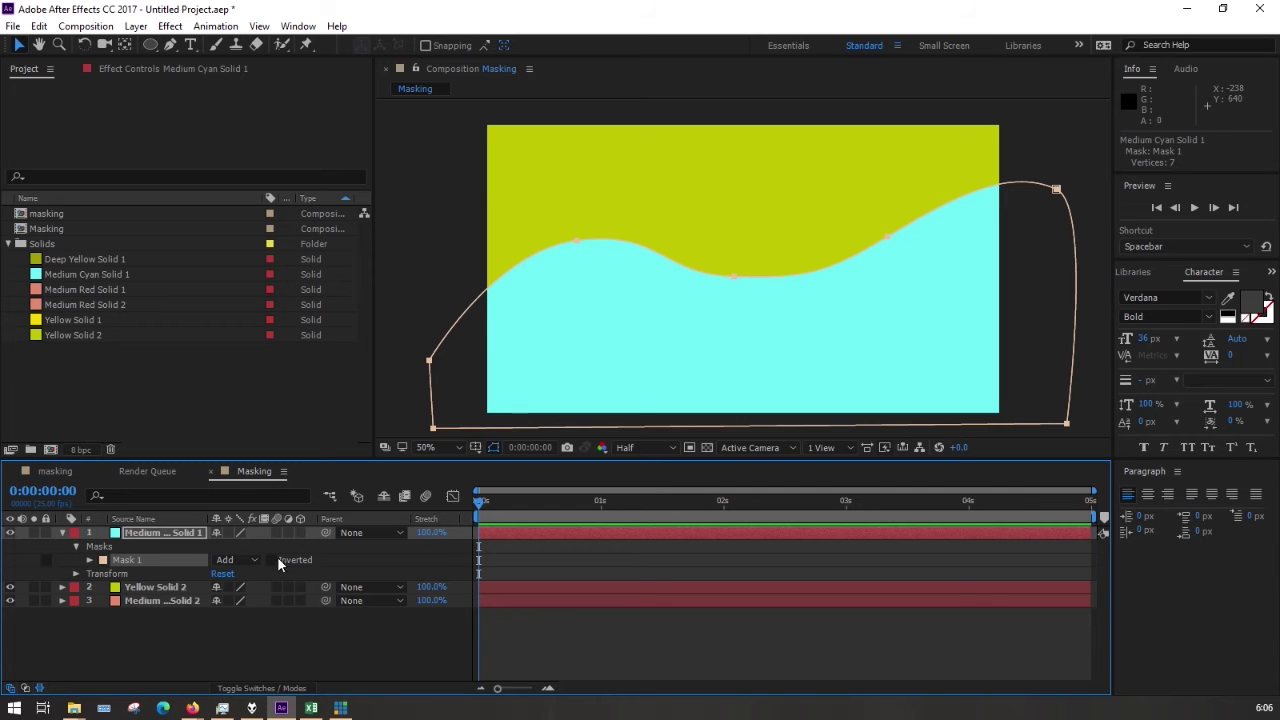
click(90, 559)
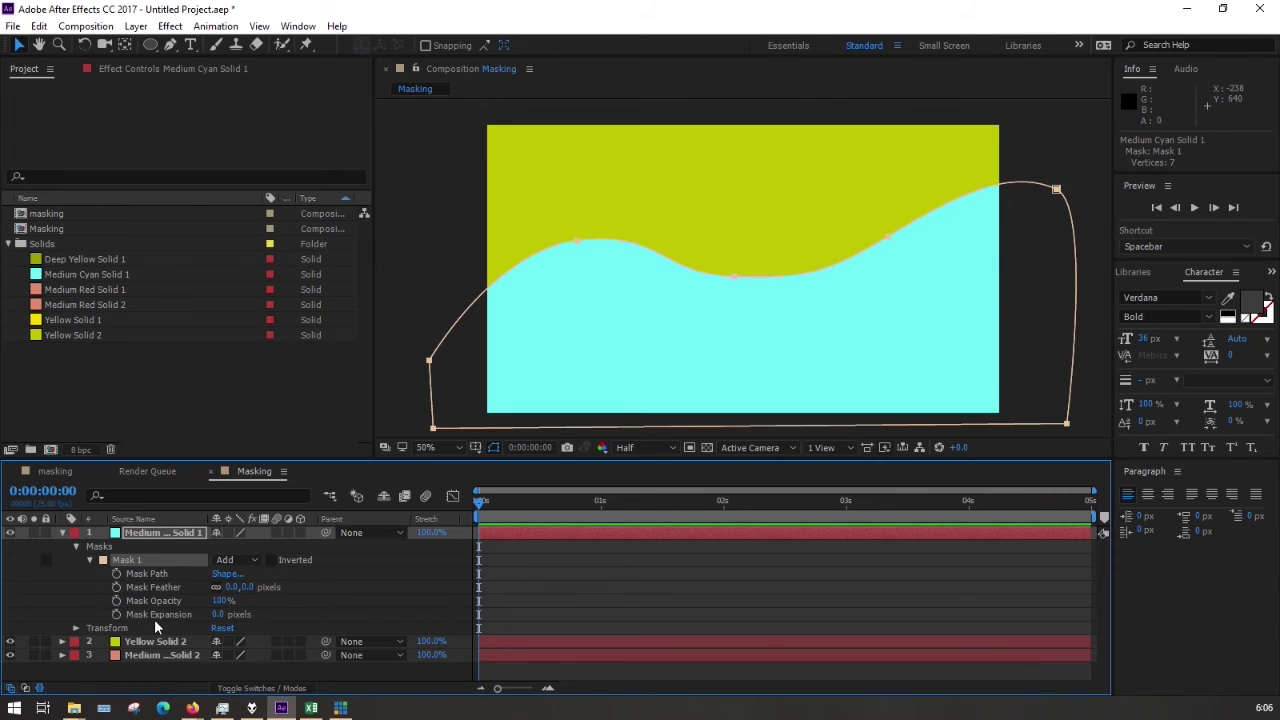
click(224, 577)
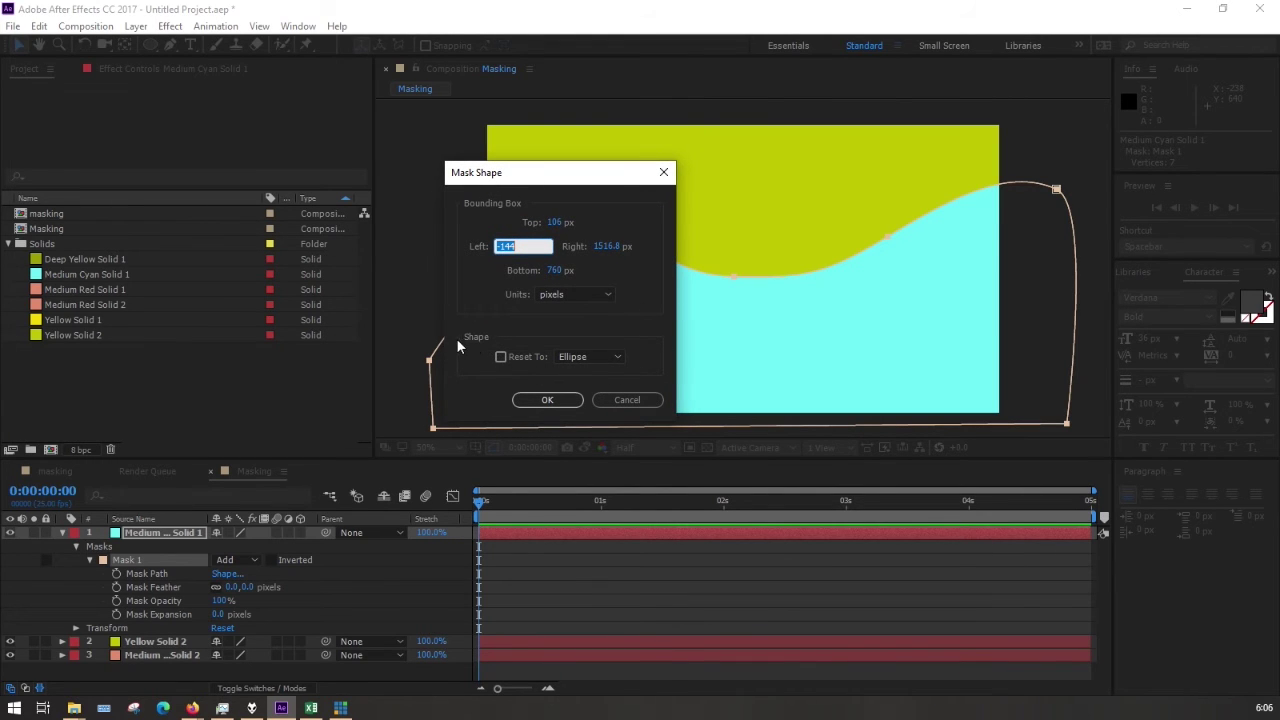
click(590, 360)
click(533, 326)
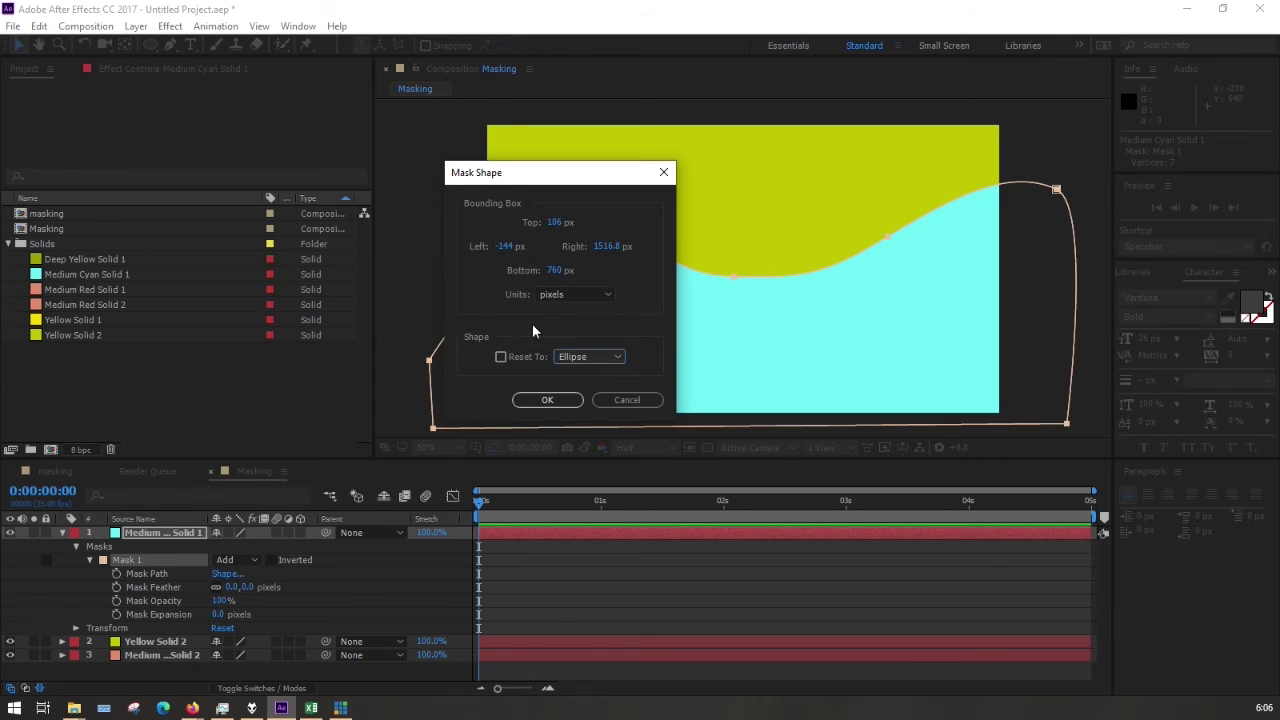
click(614, 397)
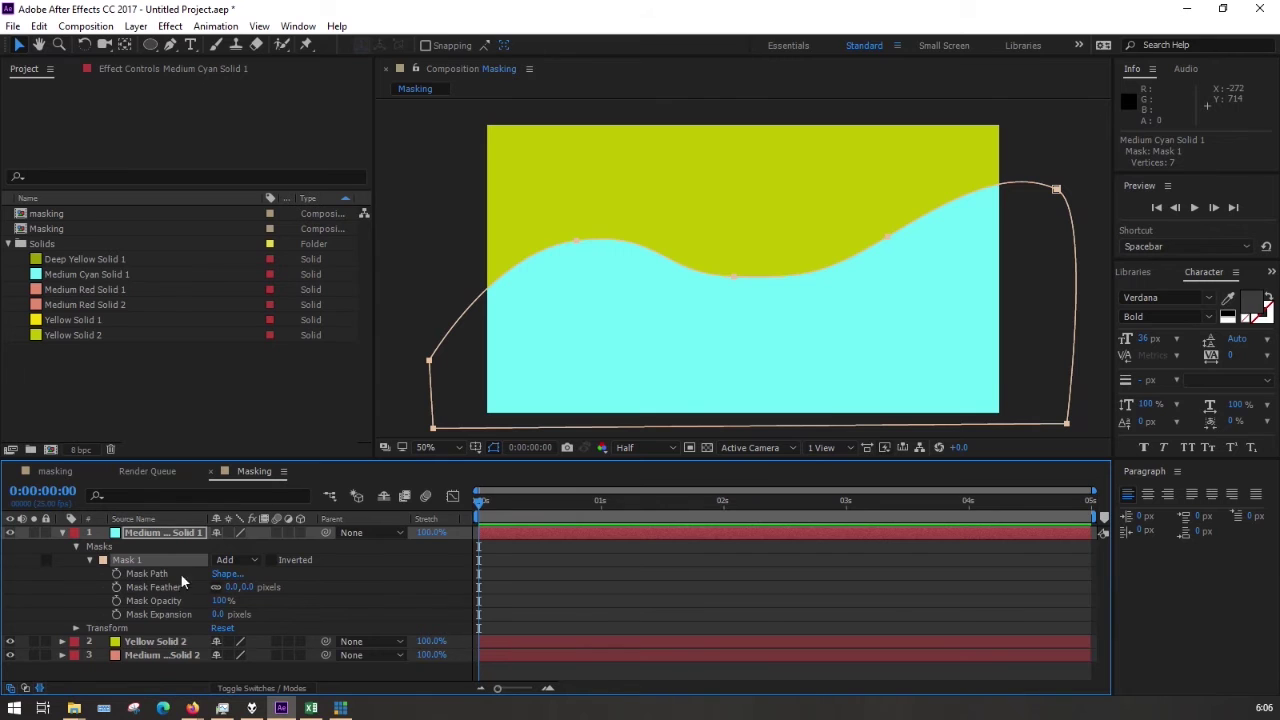
Step: Try different feather, opacity and expansion values on Mask 1, restoring 0.0 feather, 100% opacity and 0.0 pixels expansion
drag(231, 589, 55, 584)
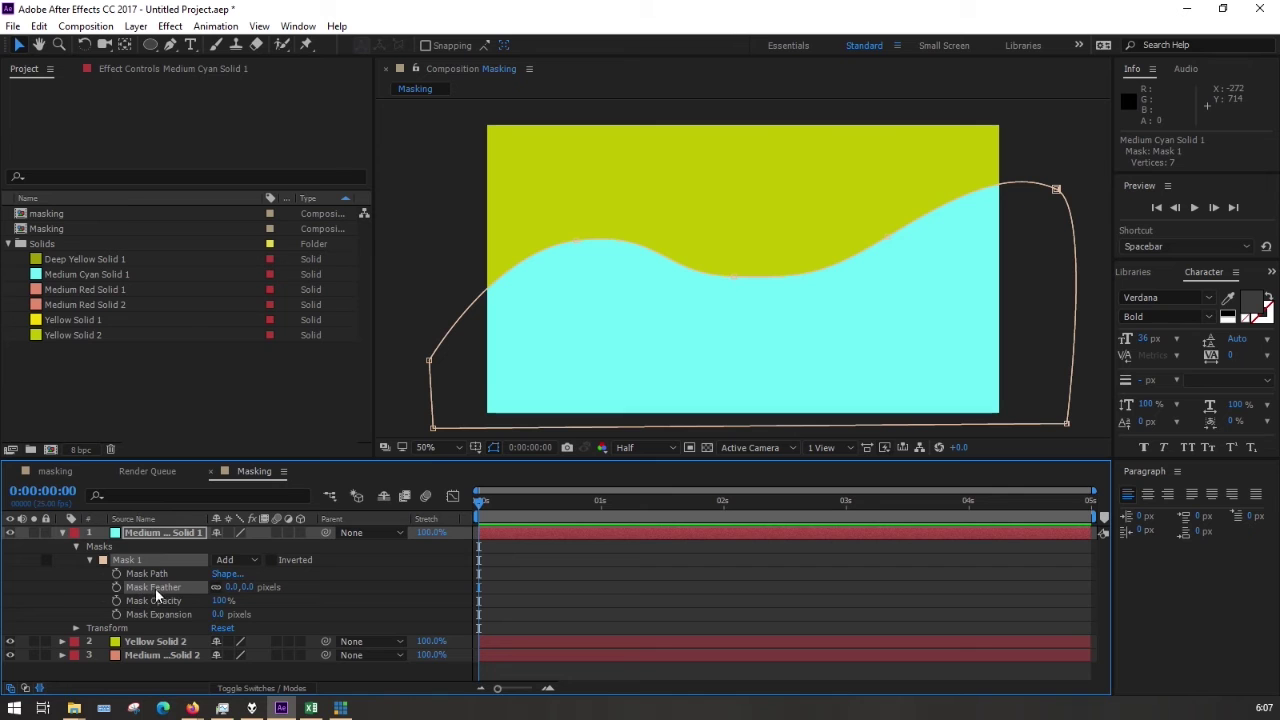
drag(222, 601, 402, 590)
mouse_move(222, 614)
mouse_down()
mouse_move(503, 557)
mouse_move(104, 641)
mouse_move(270, 606)
mouse_move(450, 592)
mouse_move(364, 612)
mouse_move(275, 624)
mouse_move(505, 564)
mouse_move(233, 615)
mouse_move(540, 541)
mouse_move(245, 612)
mouse_move(183, 614)
mouse_move(206, 606)
mouse_up()
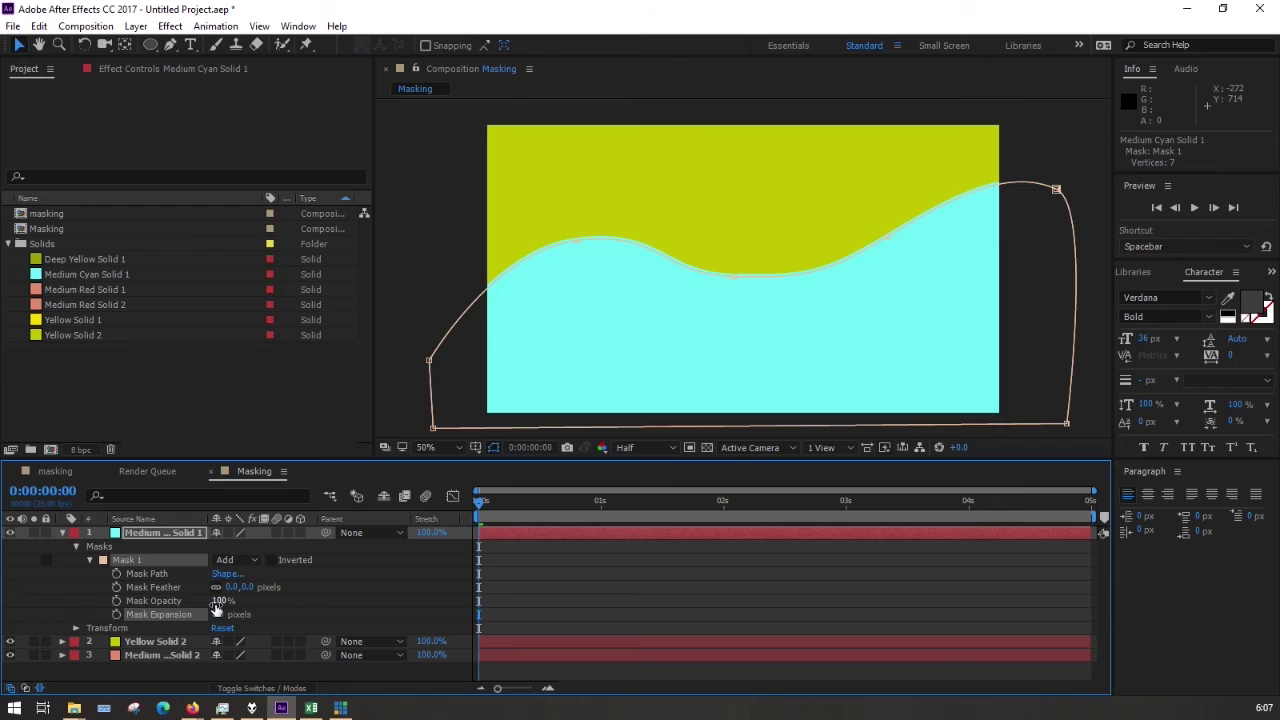
click(220, 614)
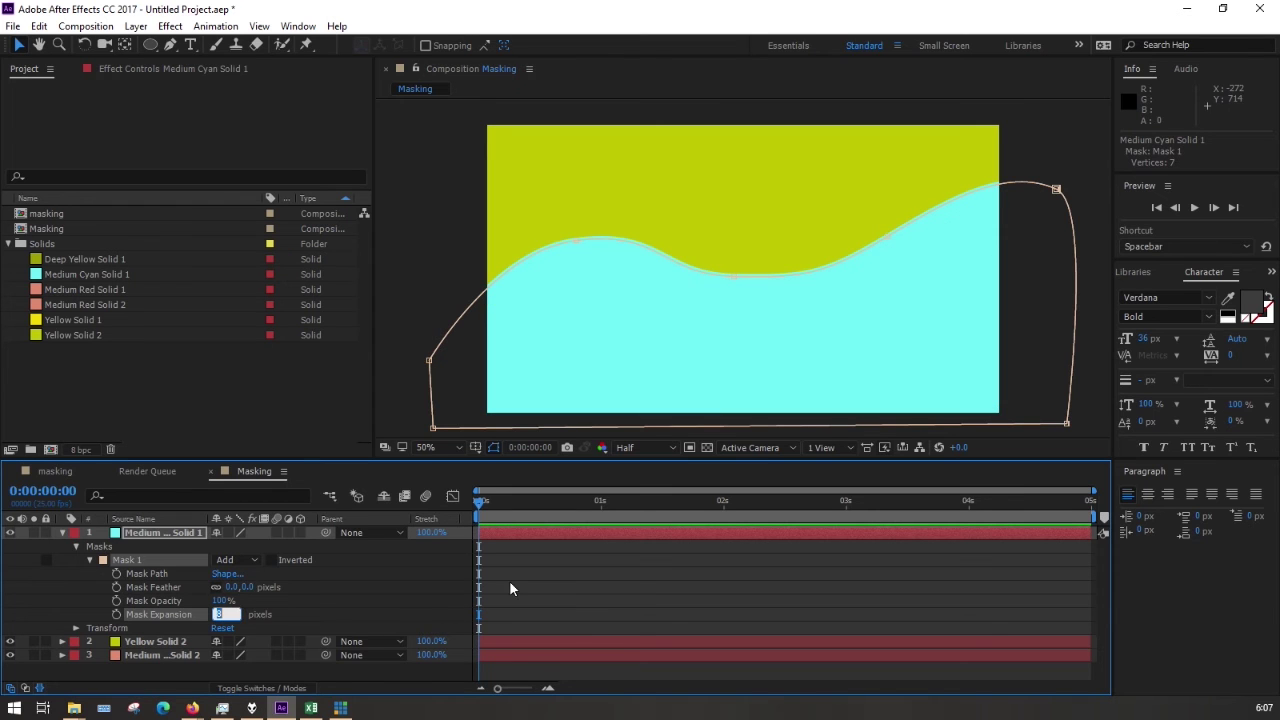
key(Return)
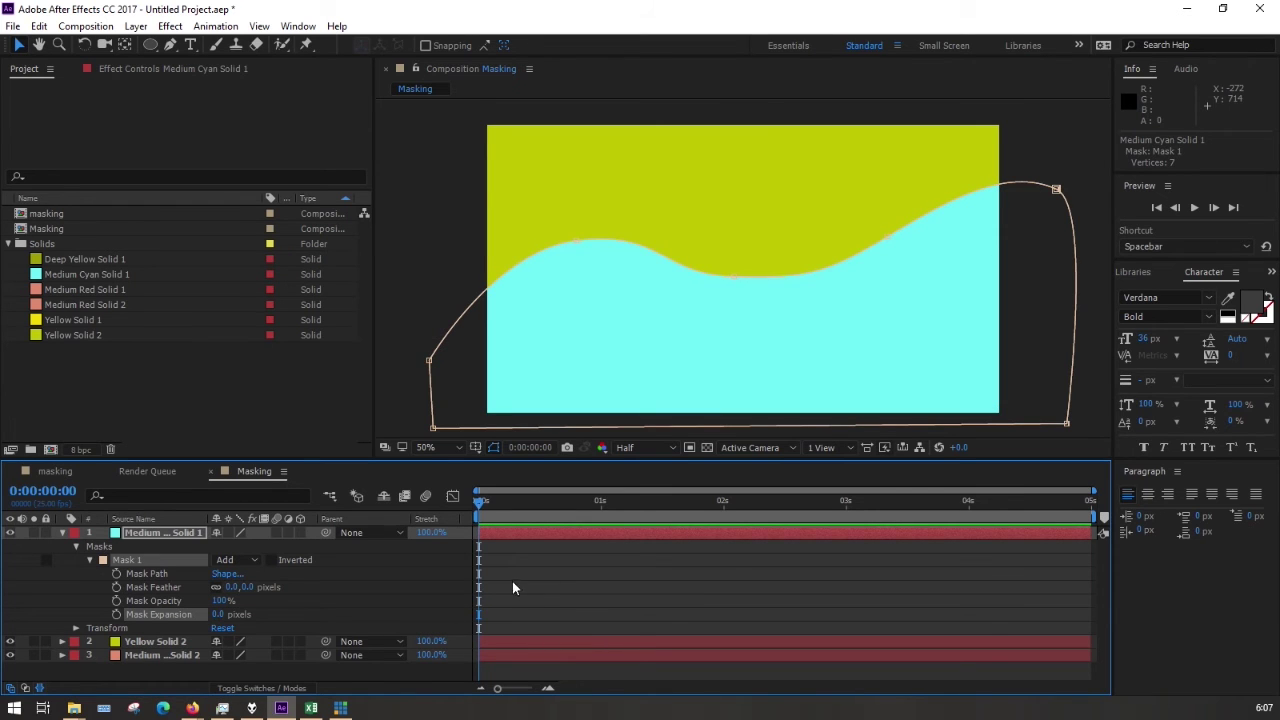
click(116, 614)
drag(481, 502, 600, 500)
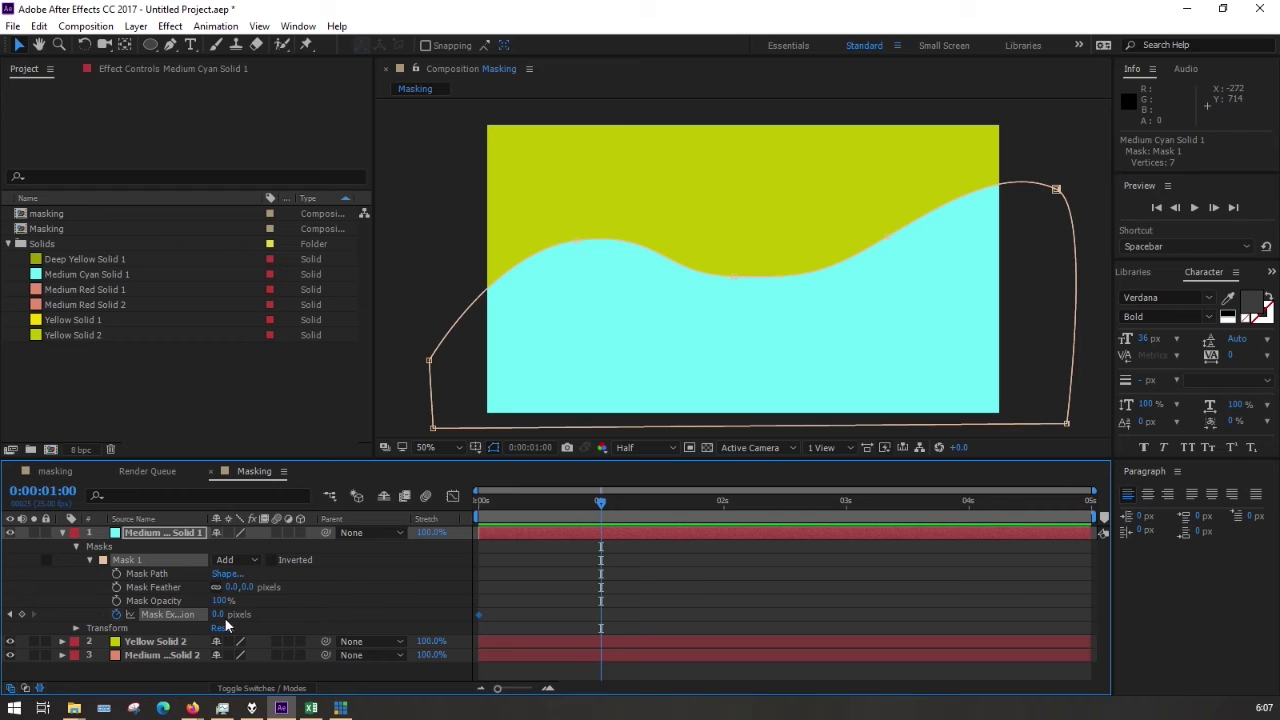
key(ctrl+z)
key(Home)
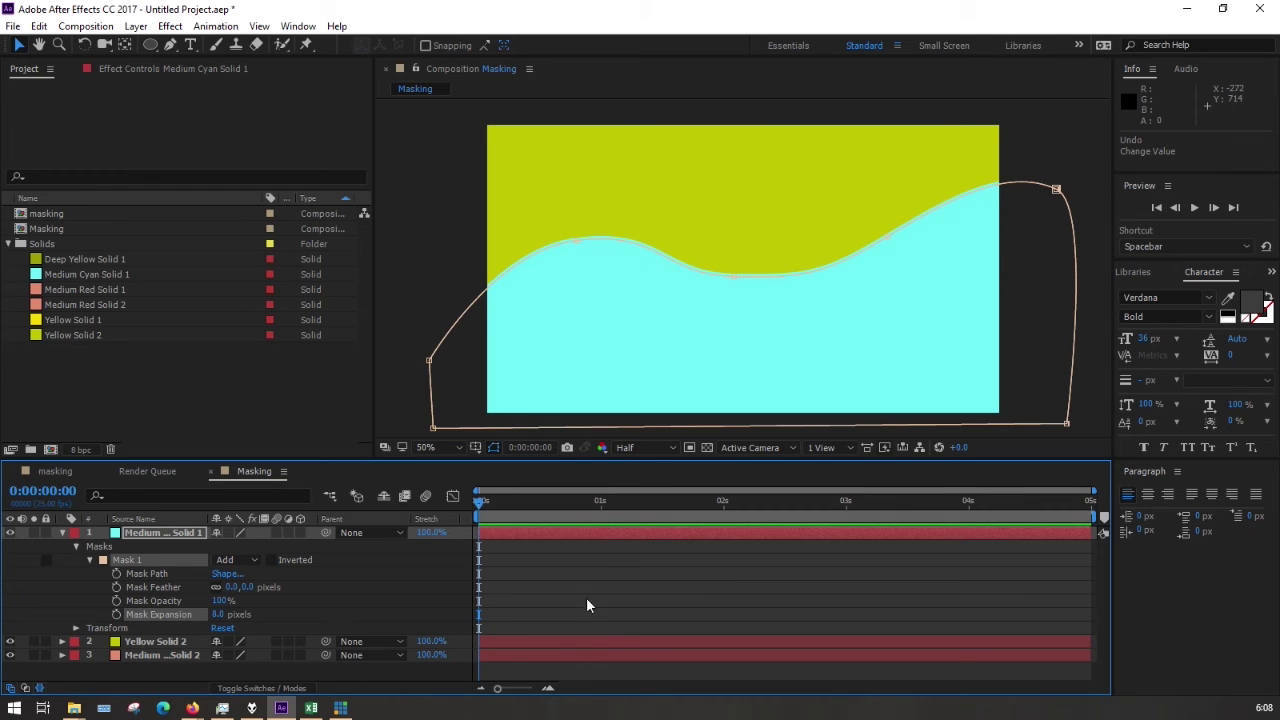
Step: Animate Mask 1's expansion with a 411.0 pixel keyframe at 0 seconds and a -9.0 pixel keyframe at 1 second
drag(481, 508, 432, 509)
drag(218, 617, 518, 594)
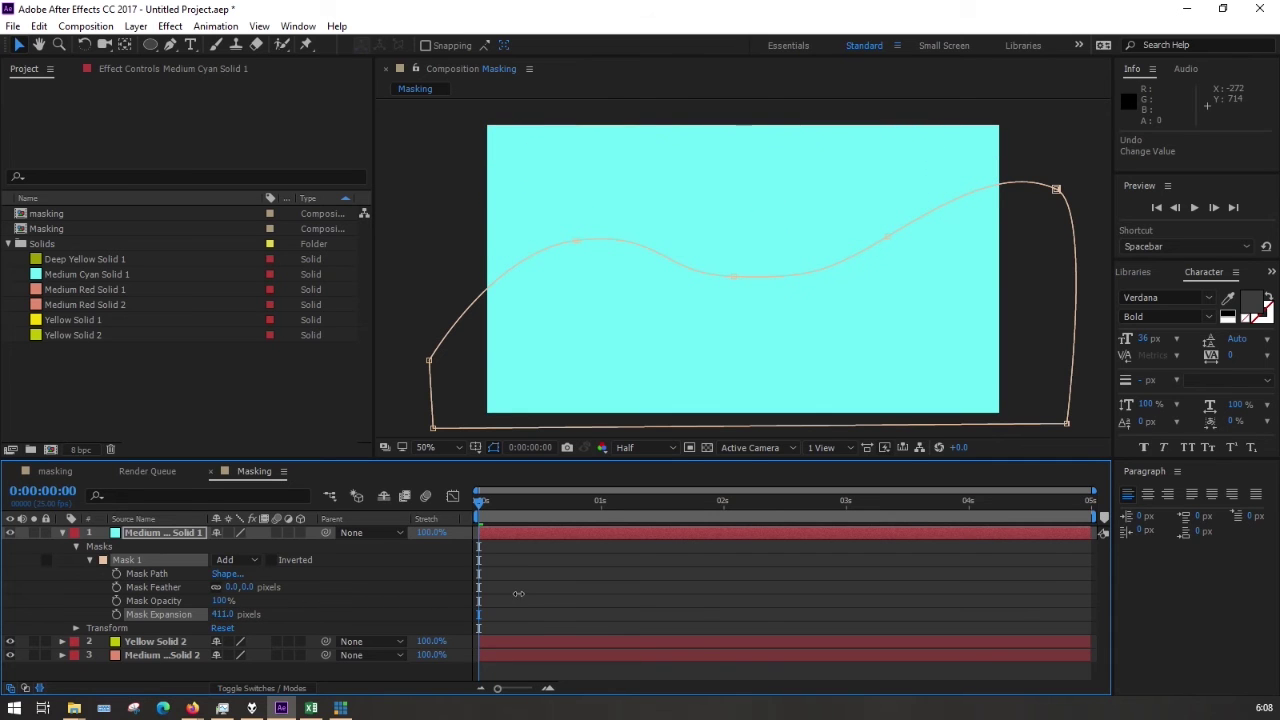
click(116, 615)
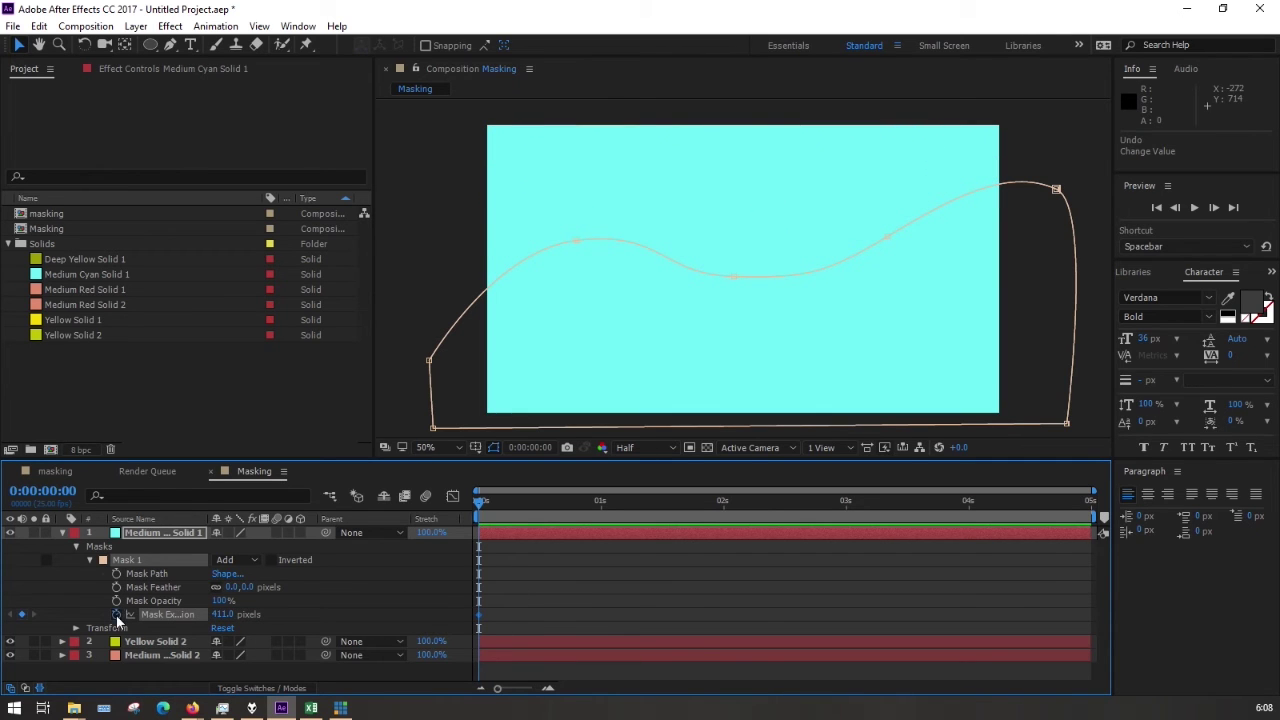
drag(479, 502, 602, 507)
drag(228, 618, 18, 644)
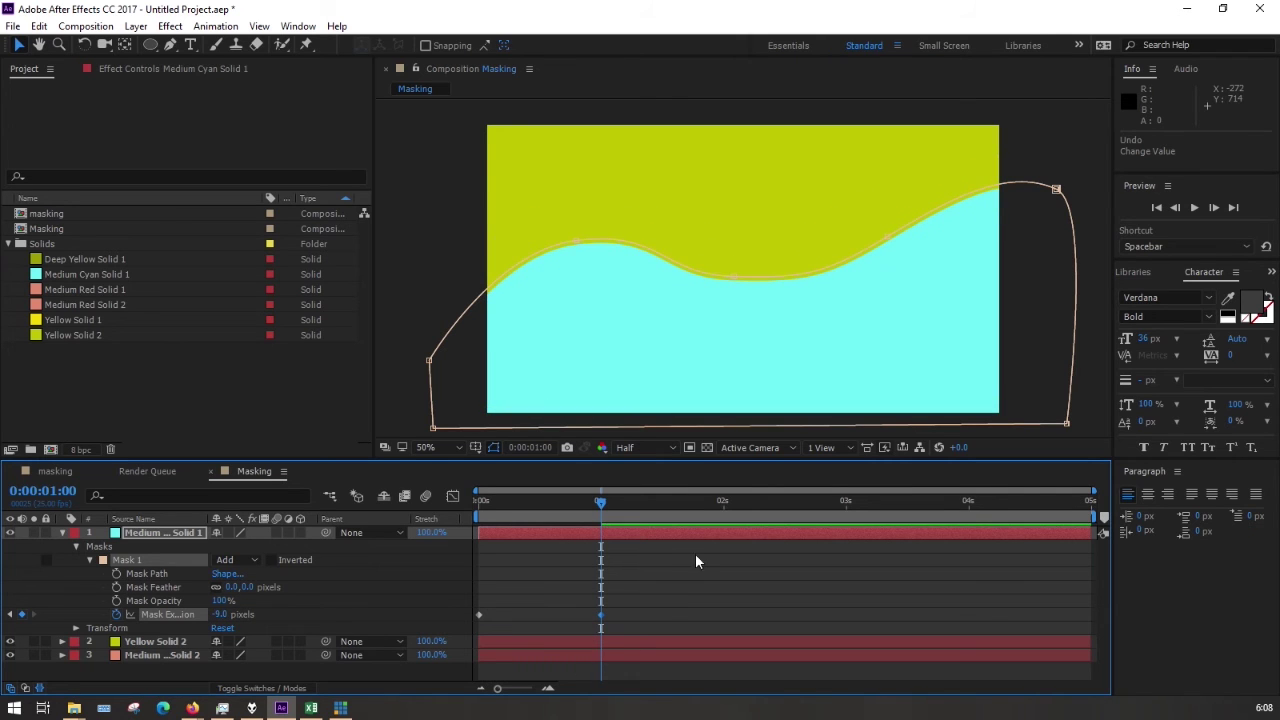
Step: Add Mask Expansion keyframes of 76.0 pixels at 0:00:01:06 and -29.0 pixels at 0:00:01:15
drag(603, 507, 629, 505)
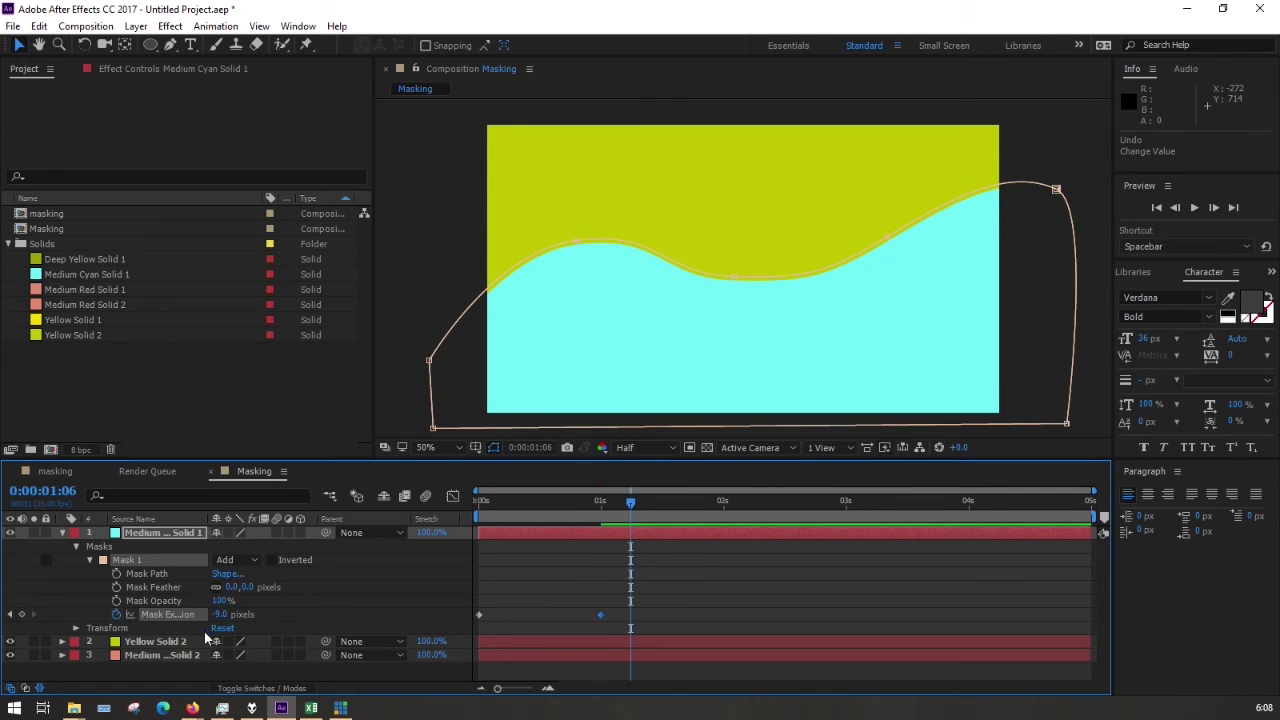
drag(220, 615, 290, 605)
drag(634, 503, 675, 500)
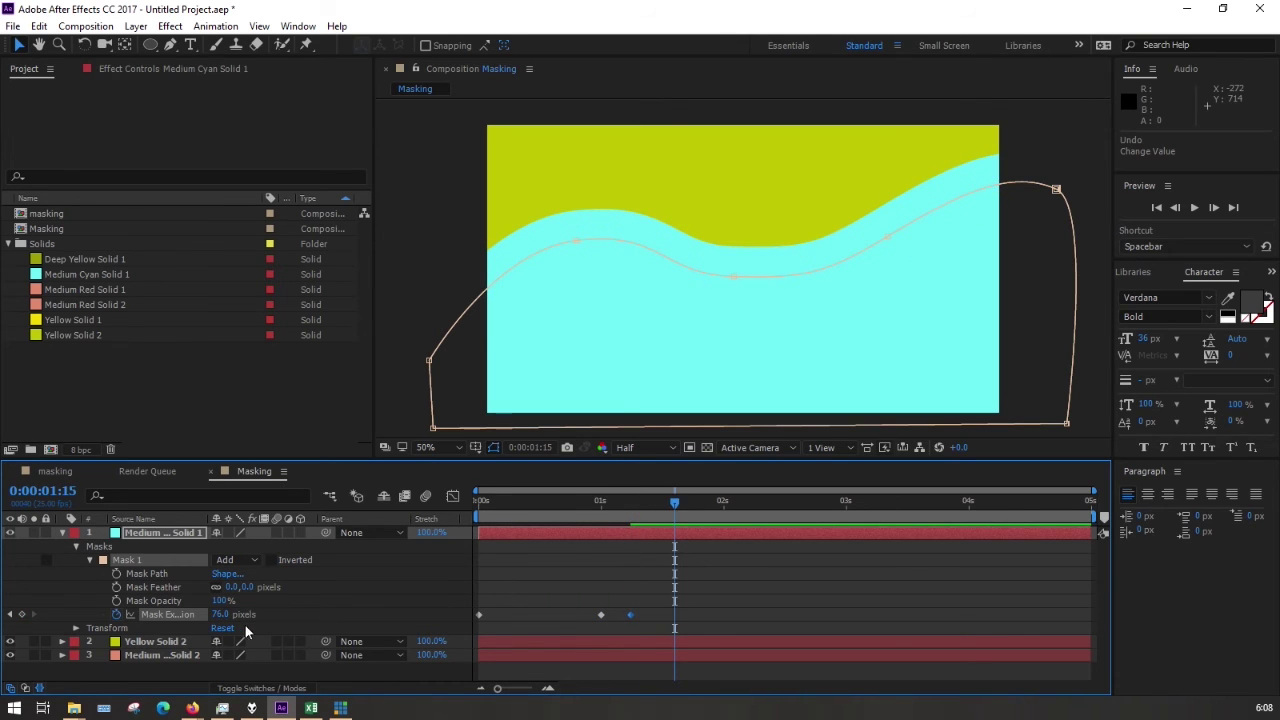
drag(220, 614, 138, 619)
Step: Add a raised Mask Expansion keyframe at about 0:00:02:03 and one of -24.0 pixels at 0:00:02:06
drag(684, 506, 741, 504)
drag(221, 614, 300, 614)
drag(740, 507, 753, 505)
drag(220, 614, 168, 618)
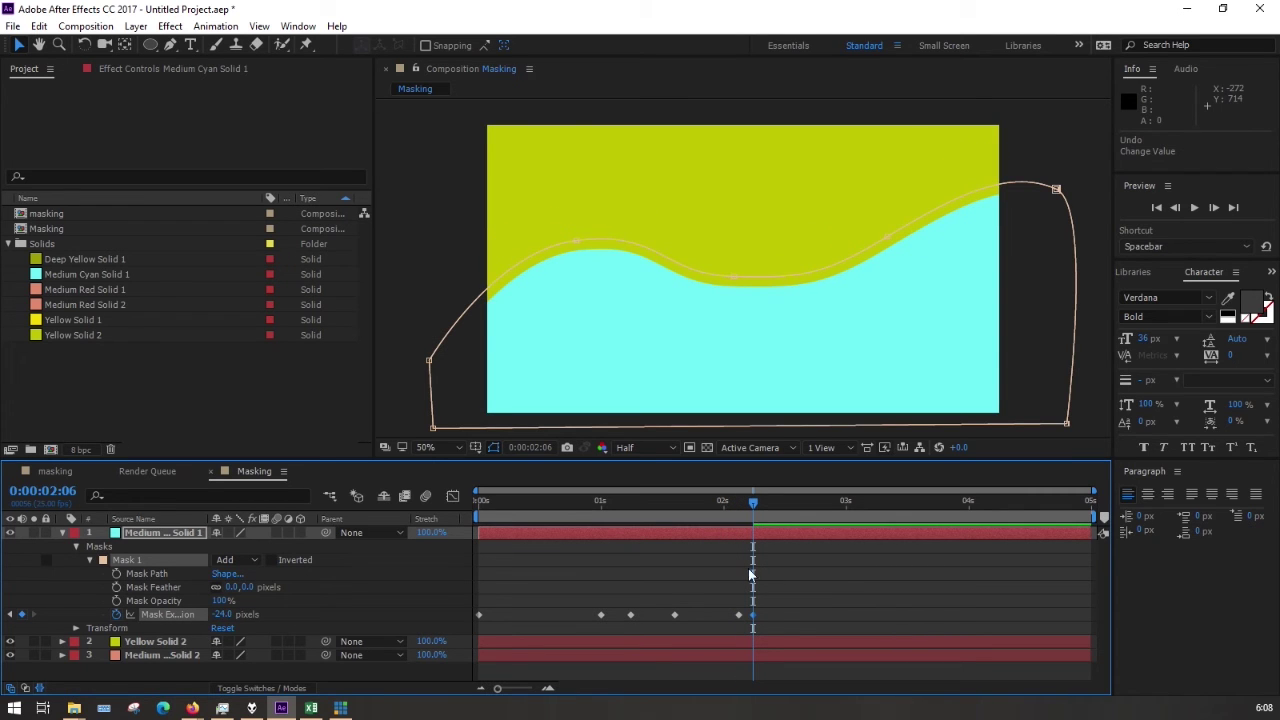
Step: Deselect the mask and preview the expansion animation from the start of the composition
click(462, 268)
drag(540, 495, 390, 515)
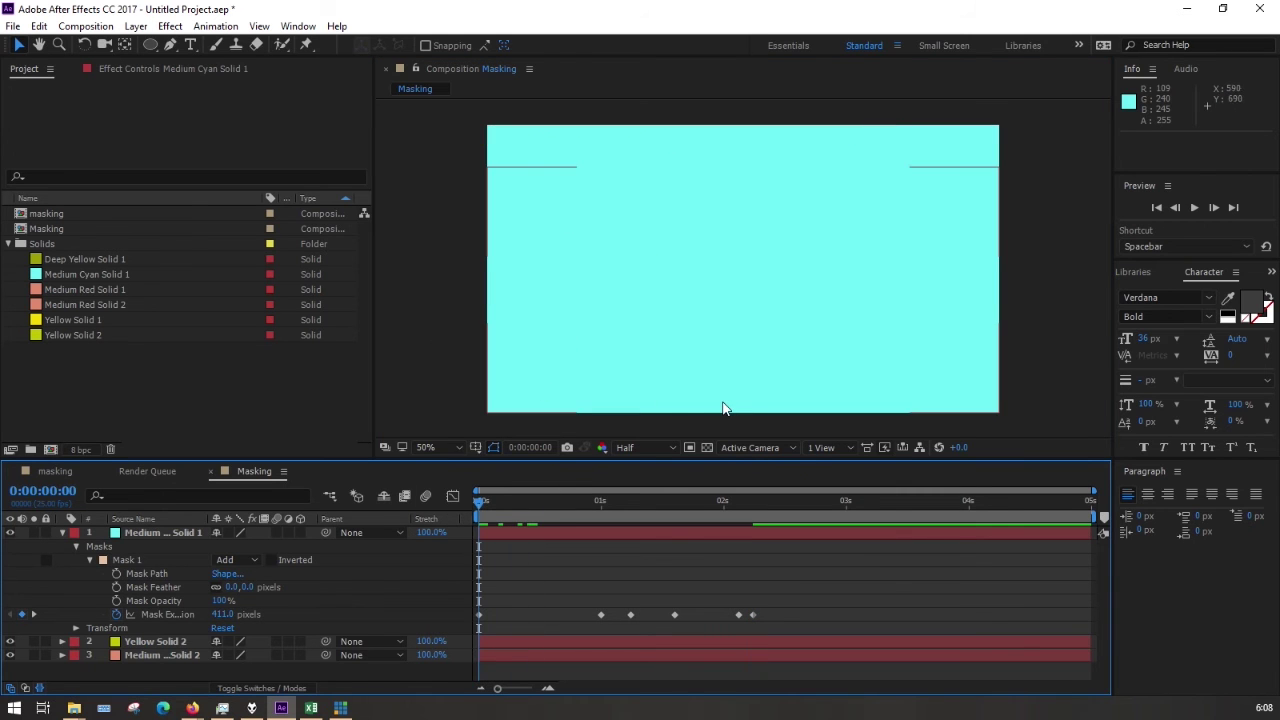
key(space)
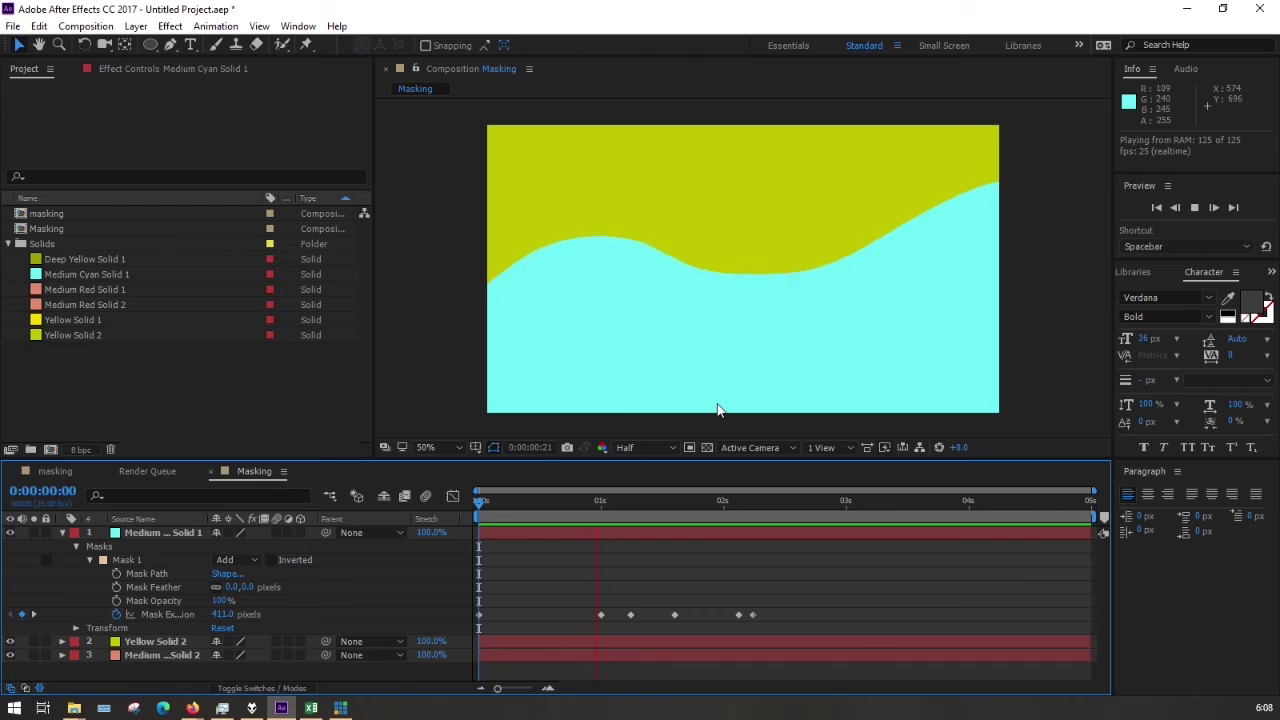
key(space)
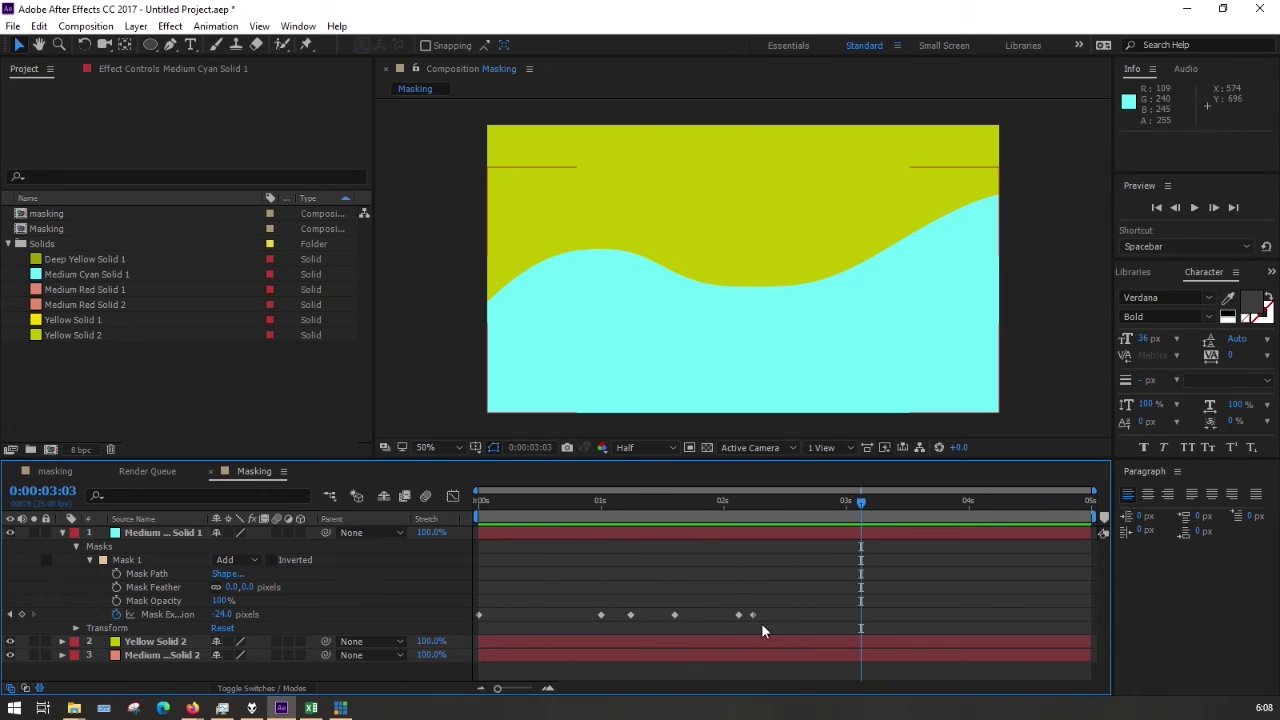
Step: Move the last Mask Expansion keyframe to 0:00:02:13 and apply Easy Ease to the keyframe at 0:00:01:15
drag(754, 614, 787, 614)
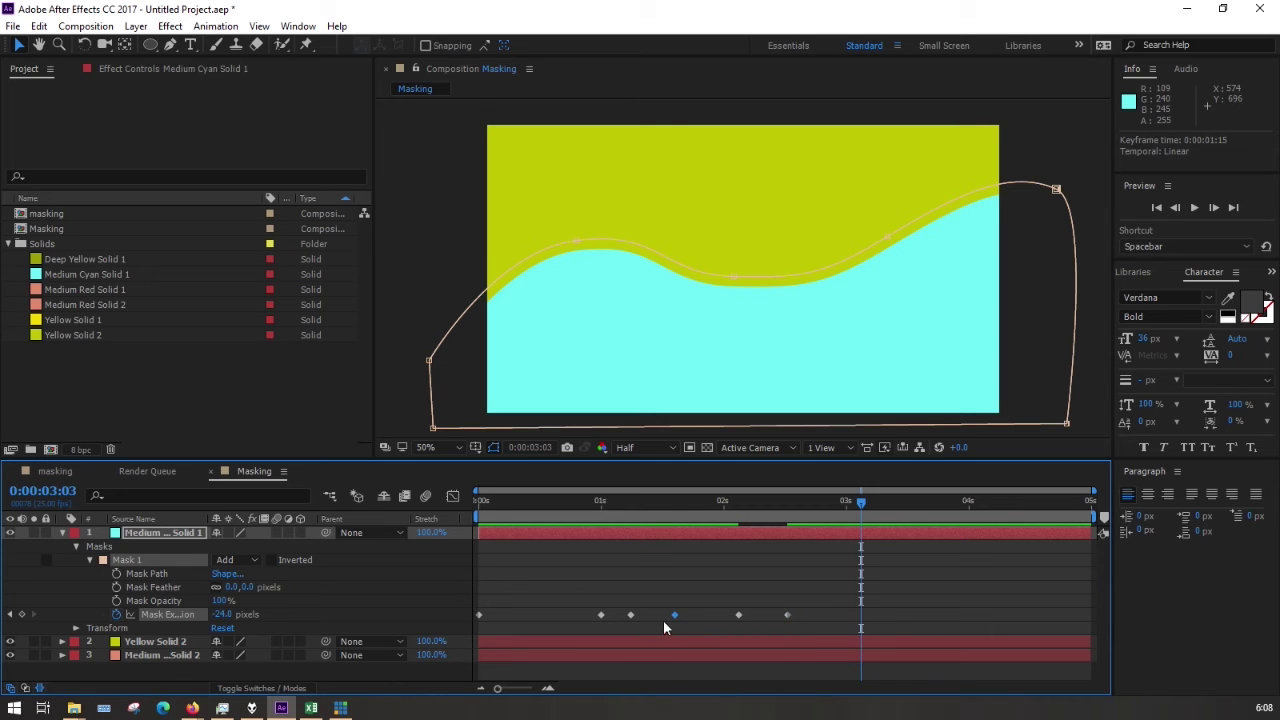
right_click(676, 614)
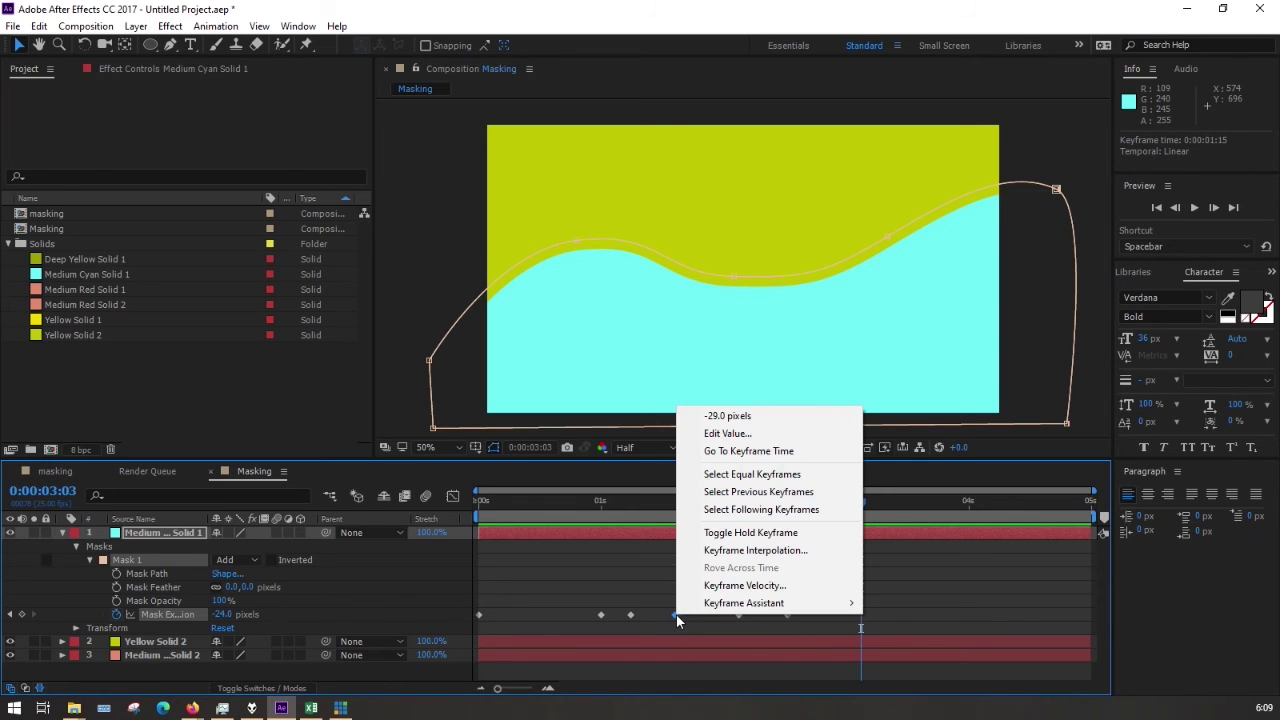
mouse_move(805, 603)
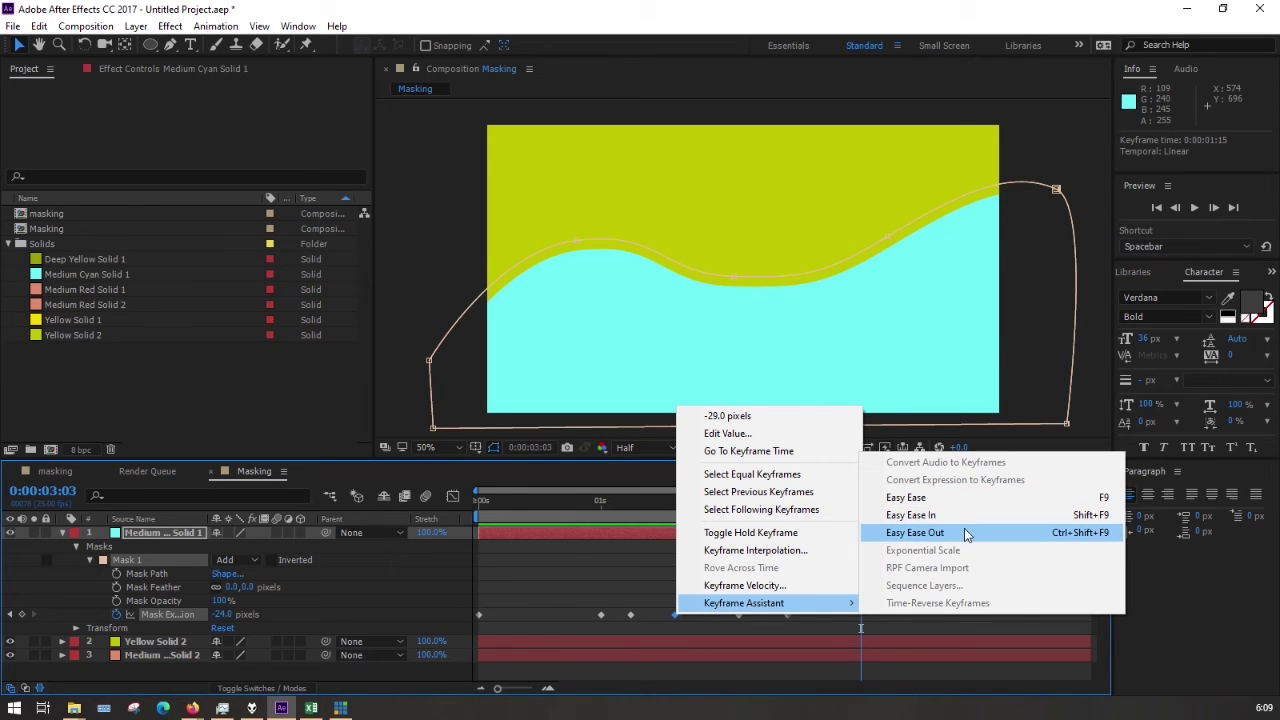
click(944, 499)
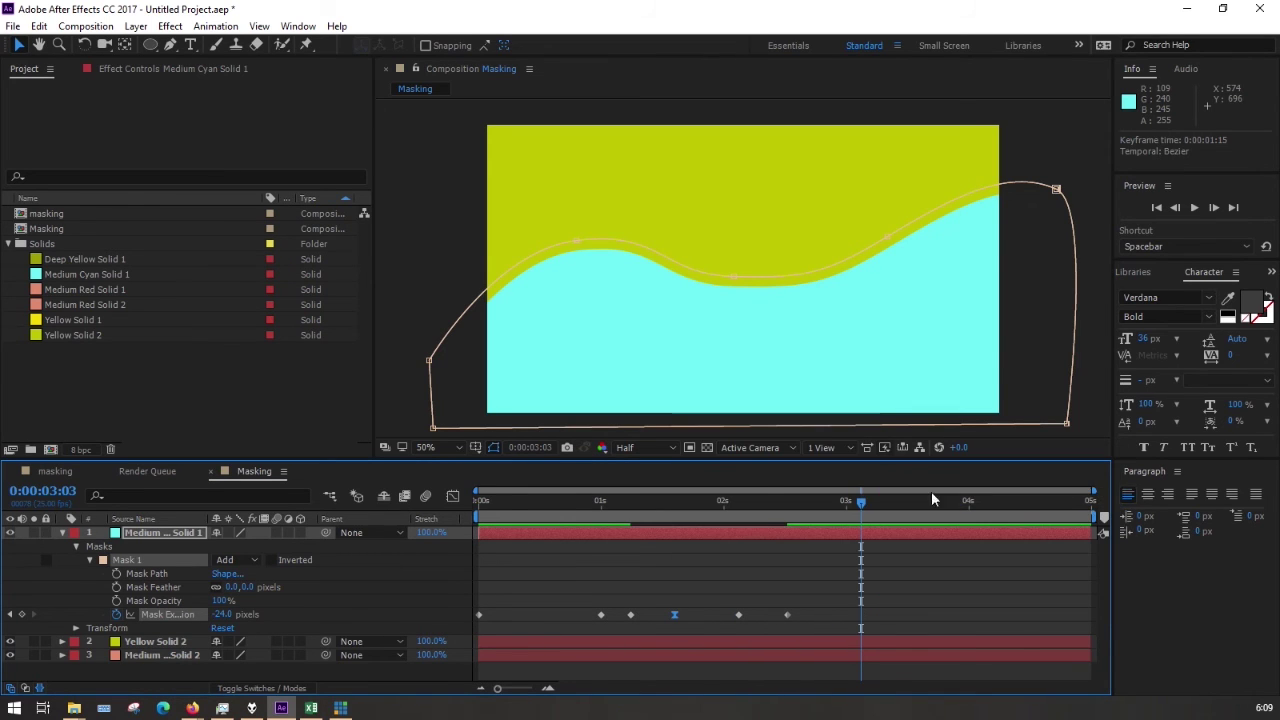
Step: Apply Easy Ease In to the first Mask Expansion keyframe and Easy Ease Out to the last, and preview the animation
right_click(480, 617)
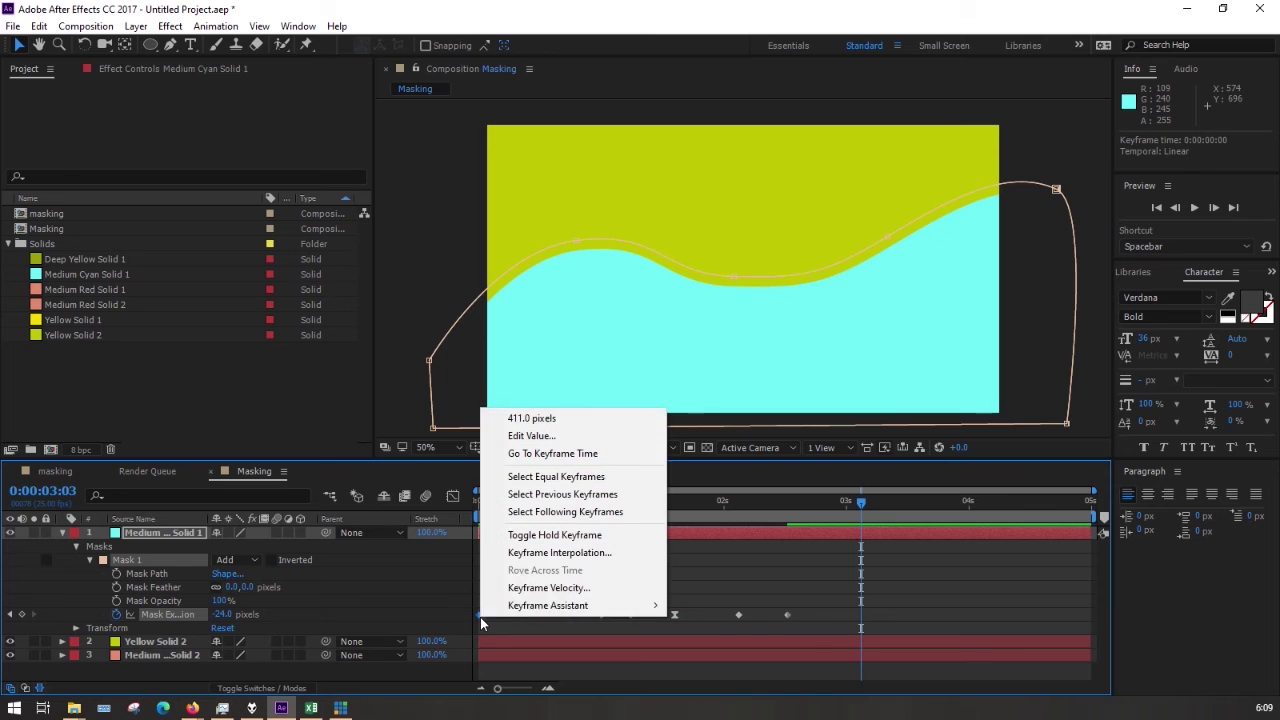
mouse_move(640, 605)
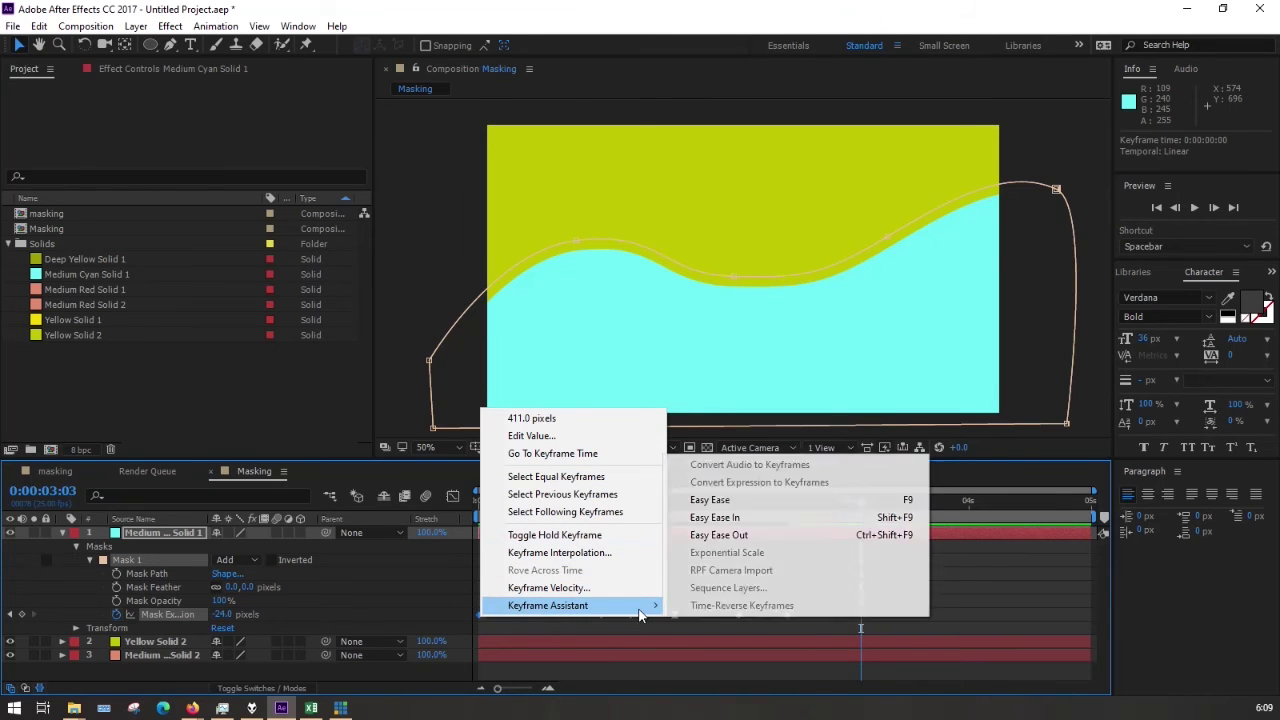
click(746, 518)
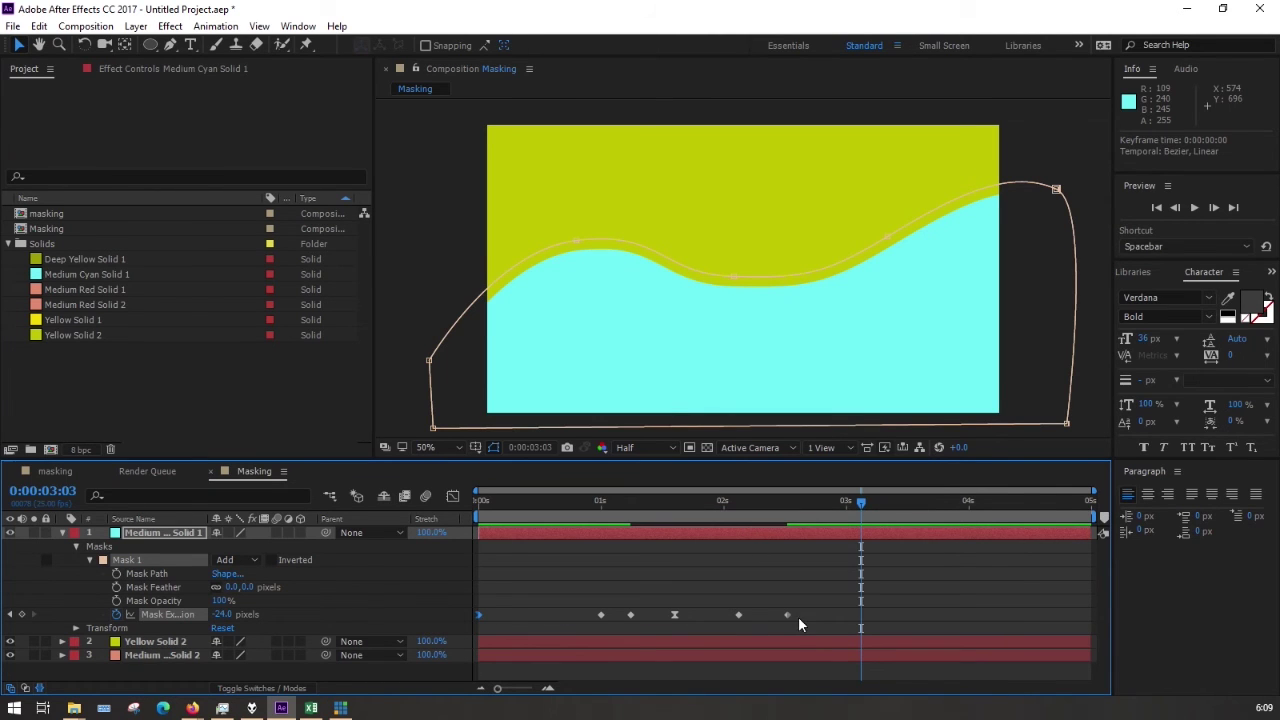
right_click(788, 615)
mouse_move(872, 605)
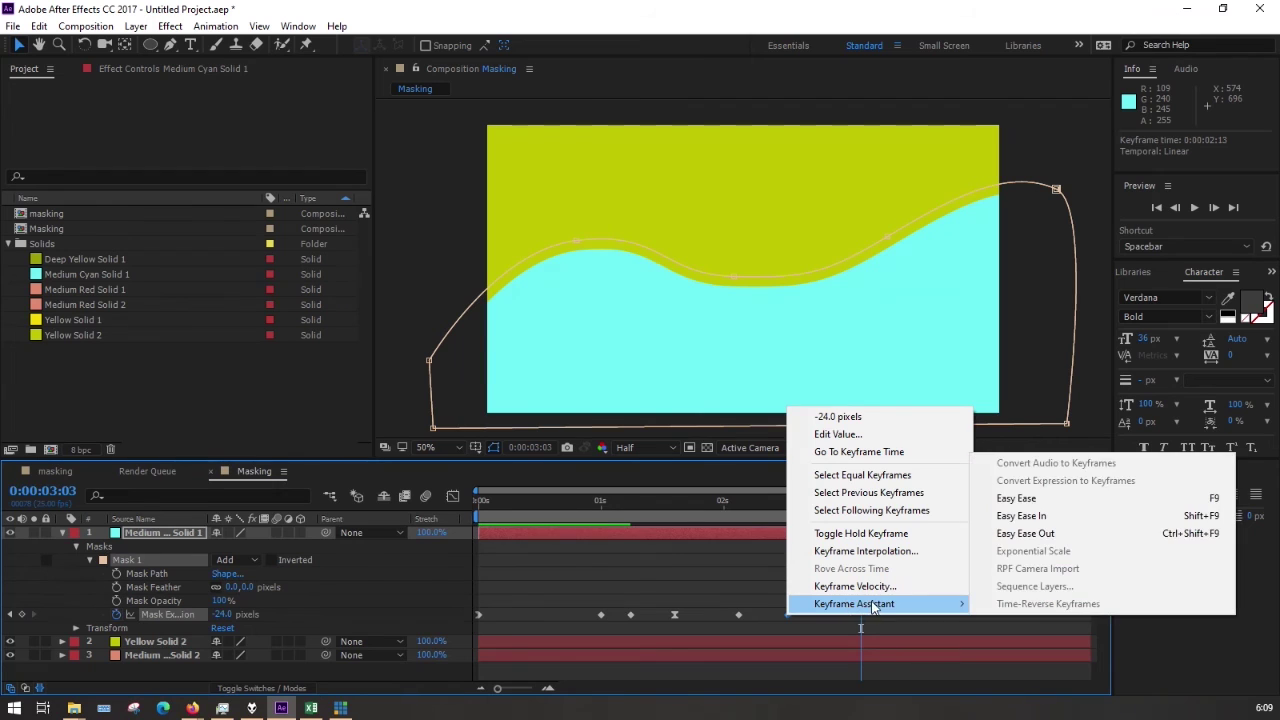
click(1025, 533)
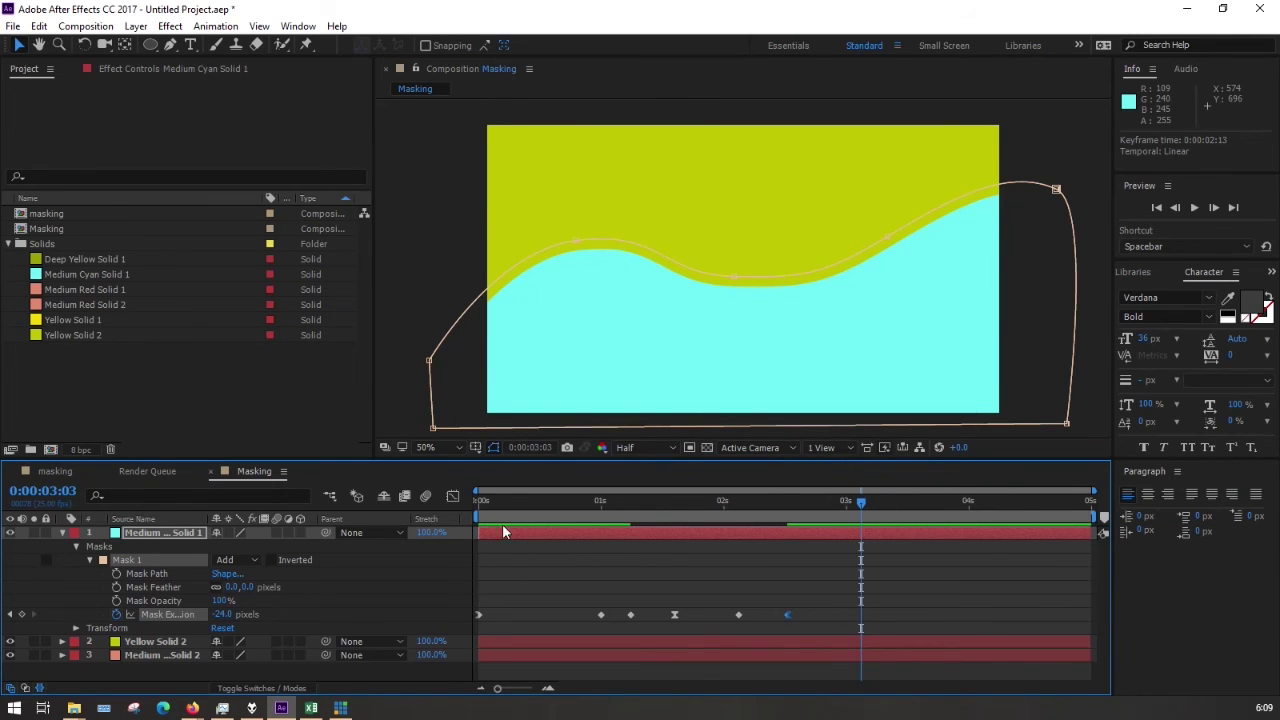
key(Home)
key(space)
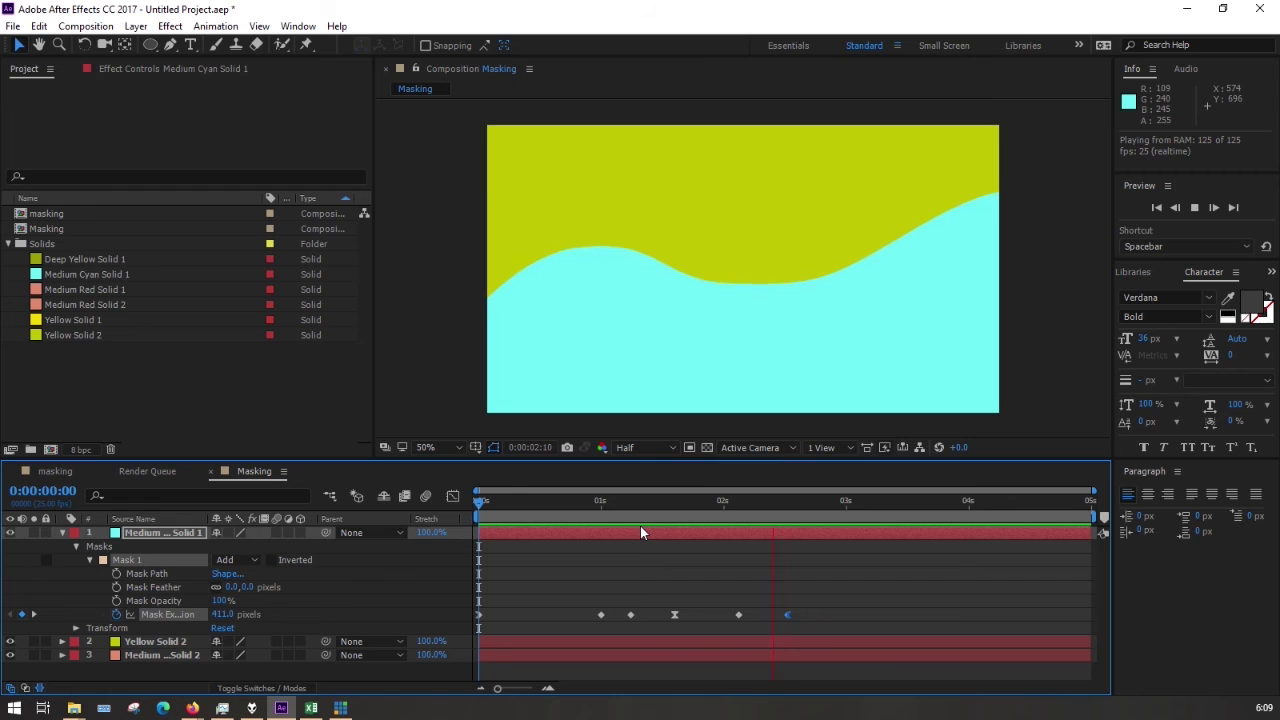
Step: Apply Easy Ease to the remaining middle Mask Expansion keyframes and preview the animation from the start
drag(586, 607, 746, 616)
key(F9)
key(F9)
key(Home)
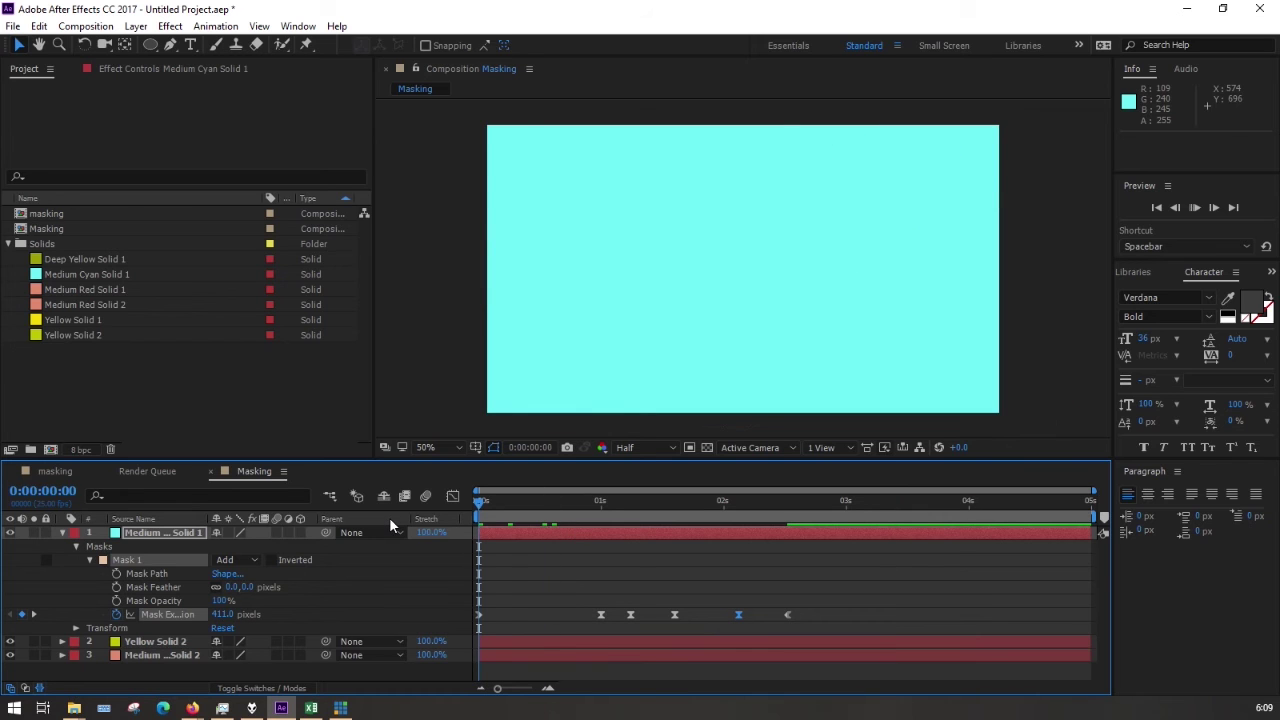
key(space)
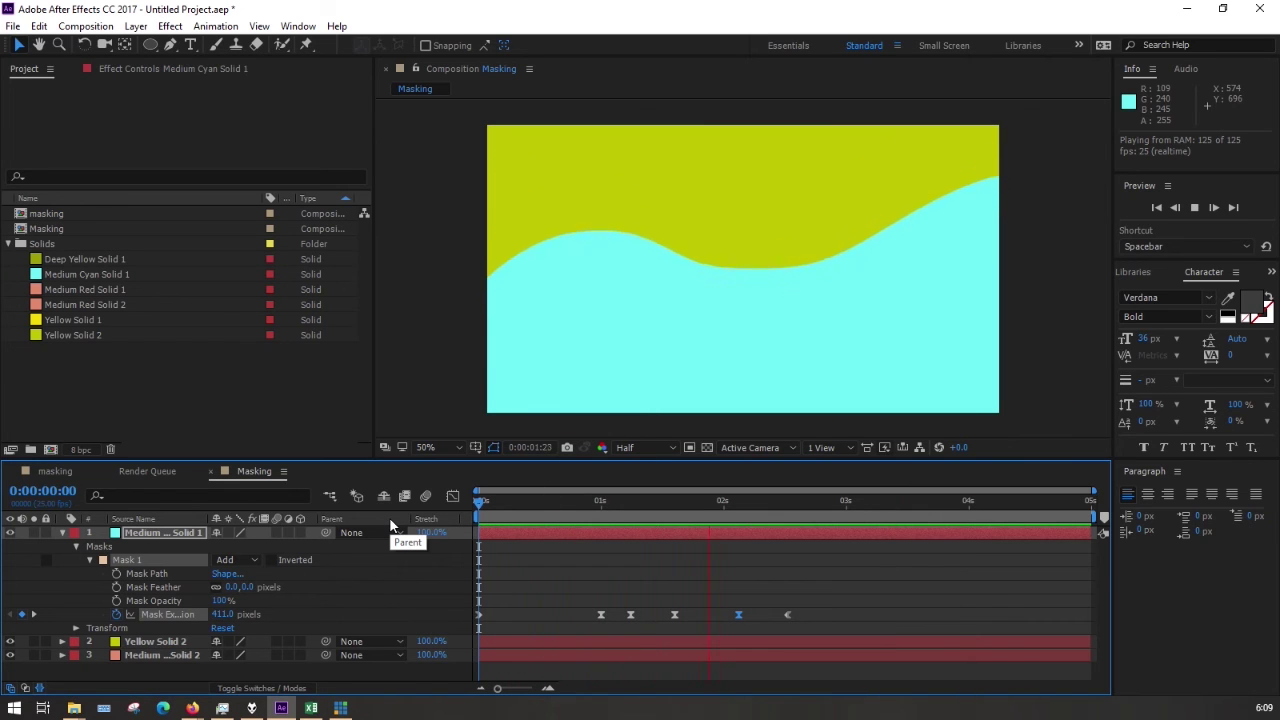
key(space)
Step: Retime the two earliest middle Mask Expansion keyframes to about 0:00:00:20 and 0:00:00:24, previewing the motion between adjustments
drag(828, 614, 527, 614)
key(Home)
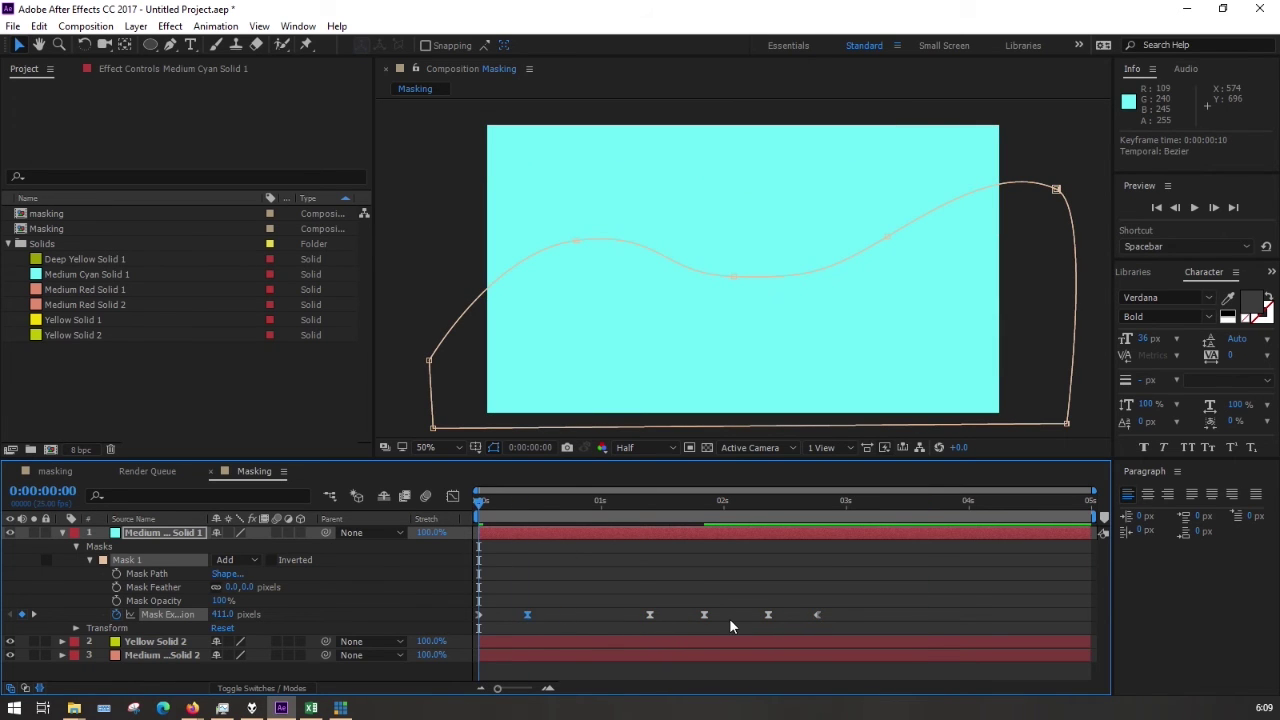
key(space)
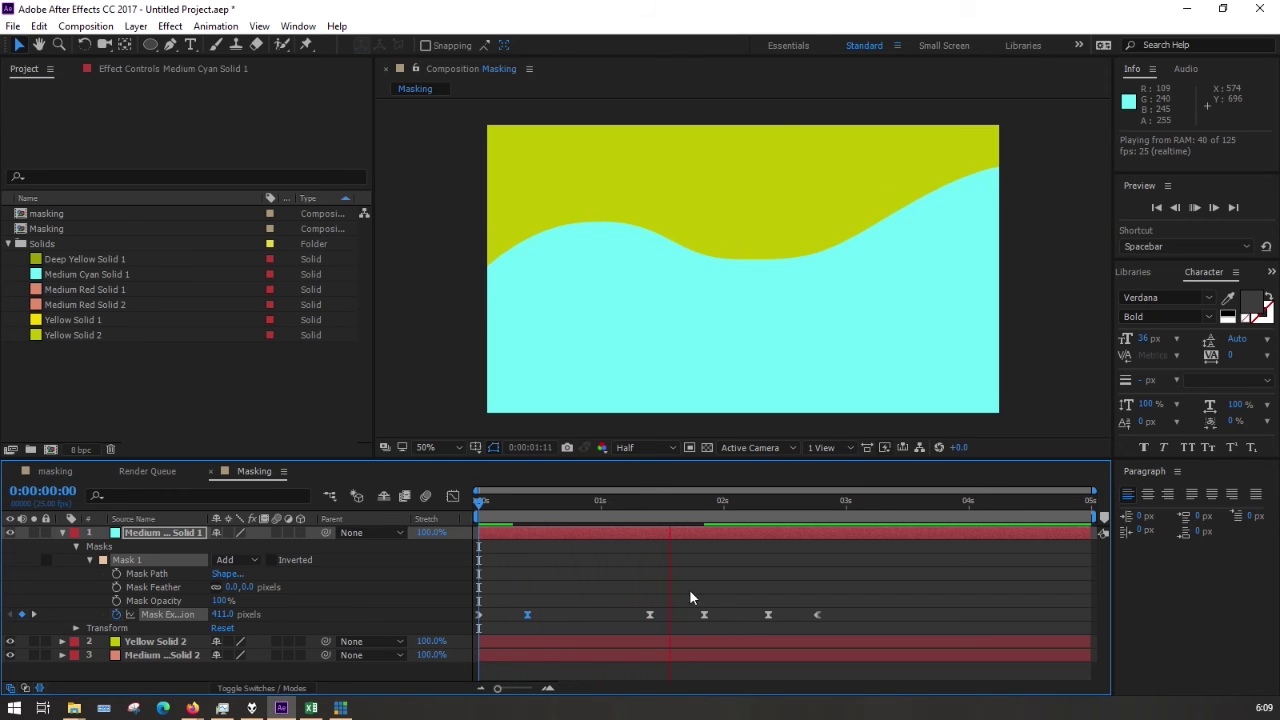
key(space)
drag(530, 614, 596, 613)
key(space)
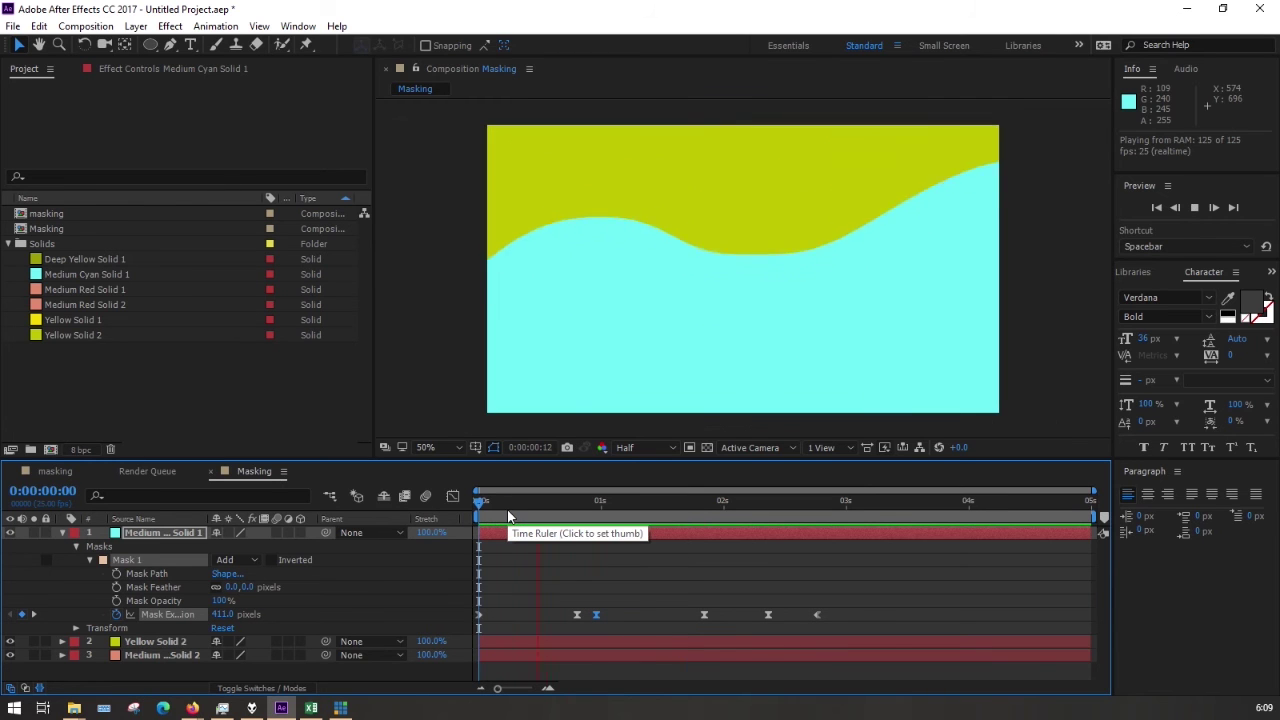
Step: Tighten the Mask Expansion keyframes after 0:00:00:20 to about 0:00:01:02, 0:00:01:08, 0:00:01:11 and 0:00:01:21, and preview the animation
drag(705, 614, 611, 615)
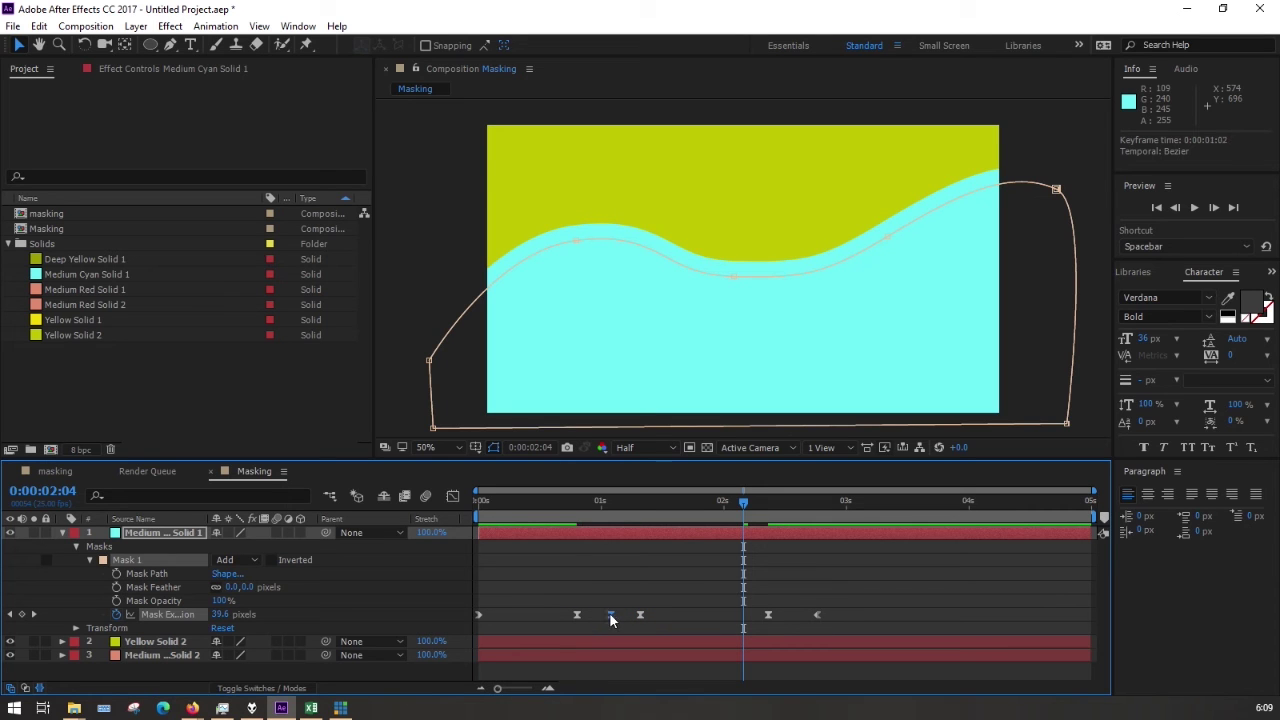
drag(832, 604, 655, 615)
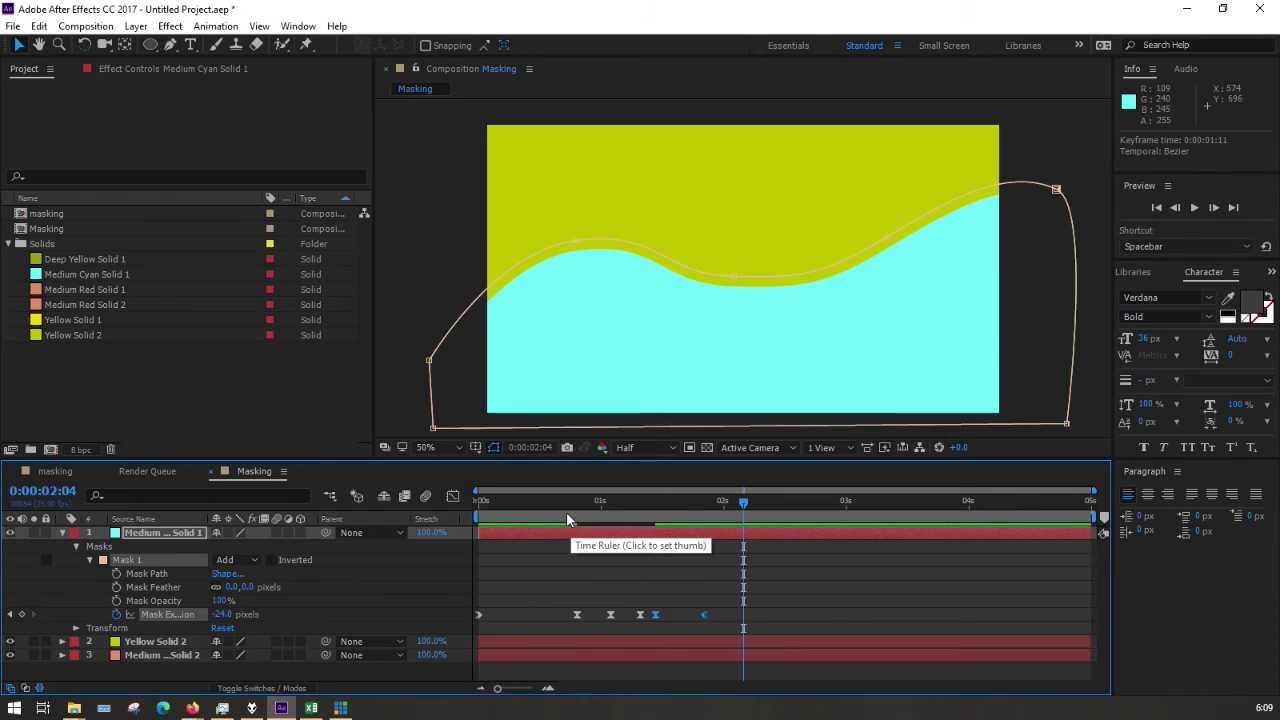
key(Home)
key(space)
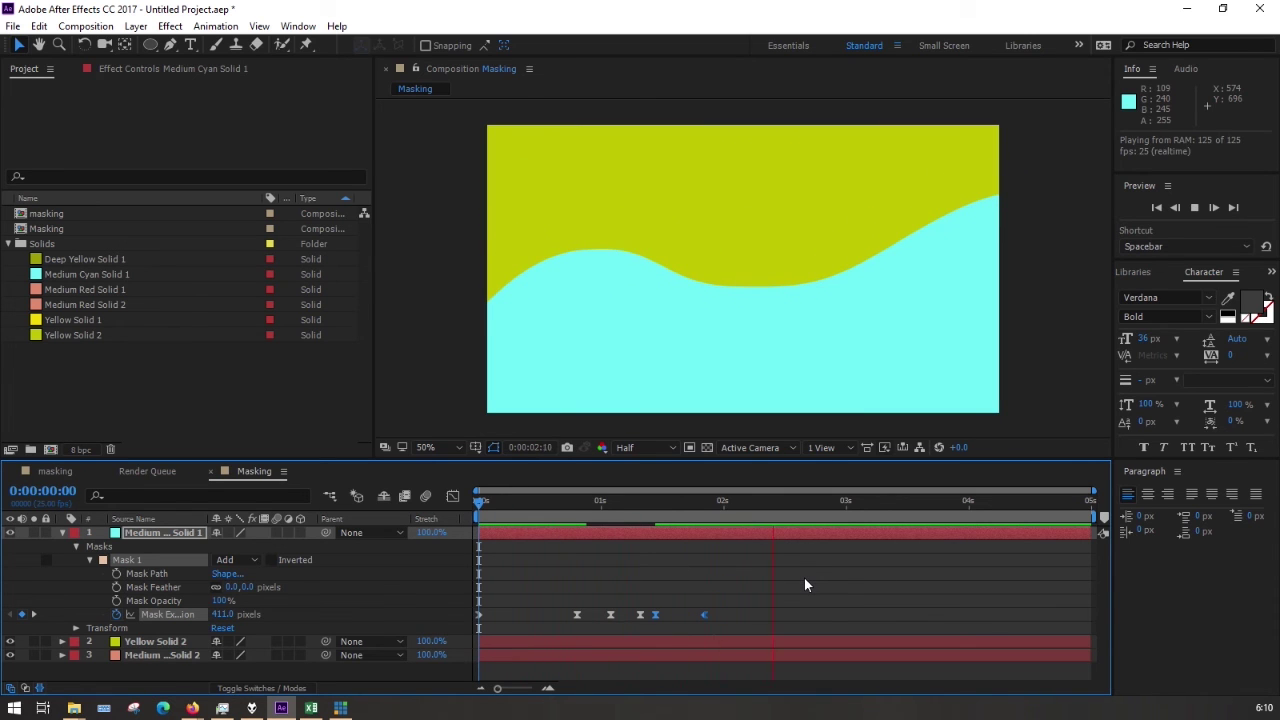
key(space)
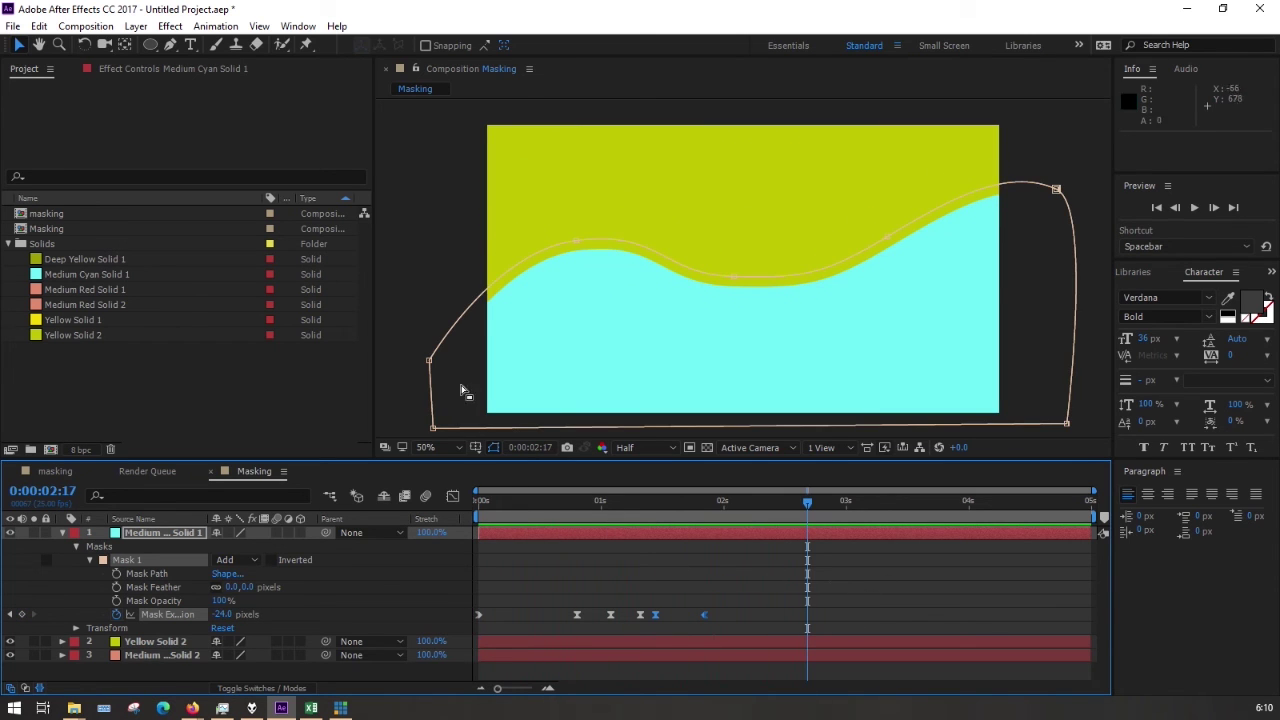
Step: Deselect the mask and collapse the cyan solid layer's properties in the timeline
click(430, 282)
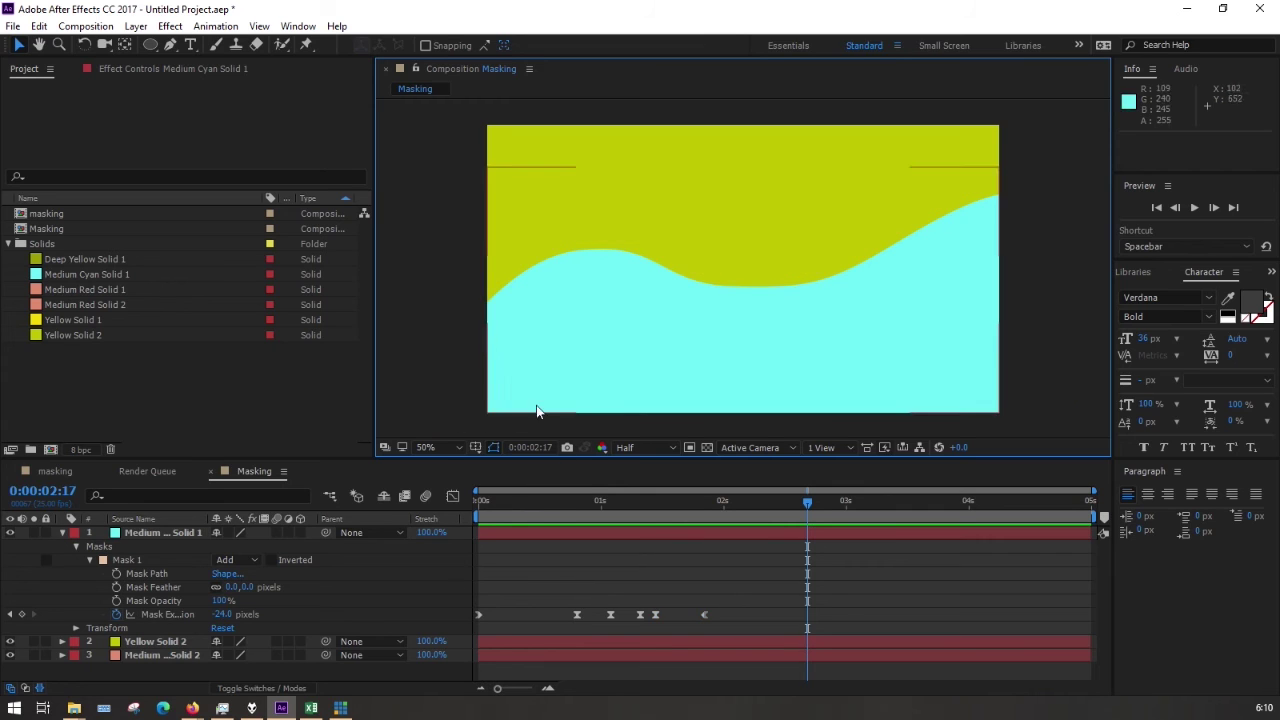
click(214, 604)
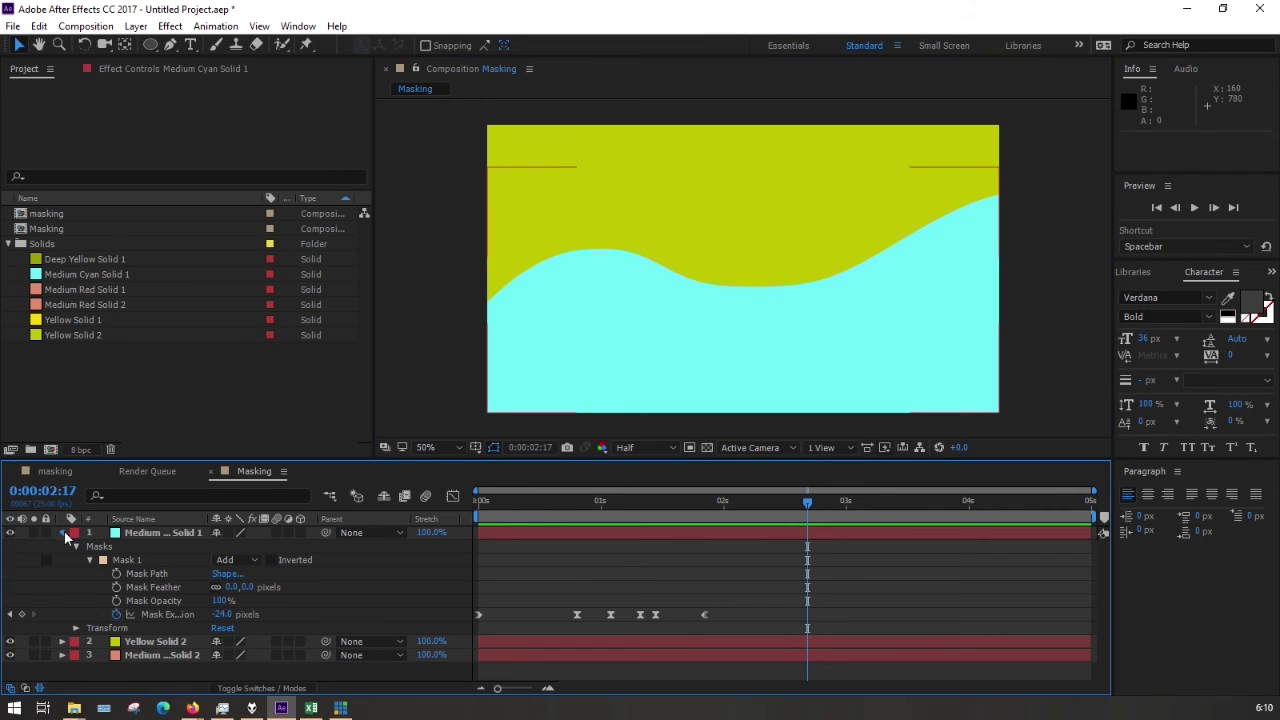
click(64, 533)
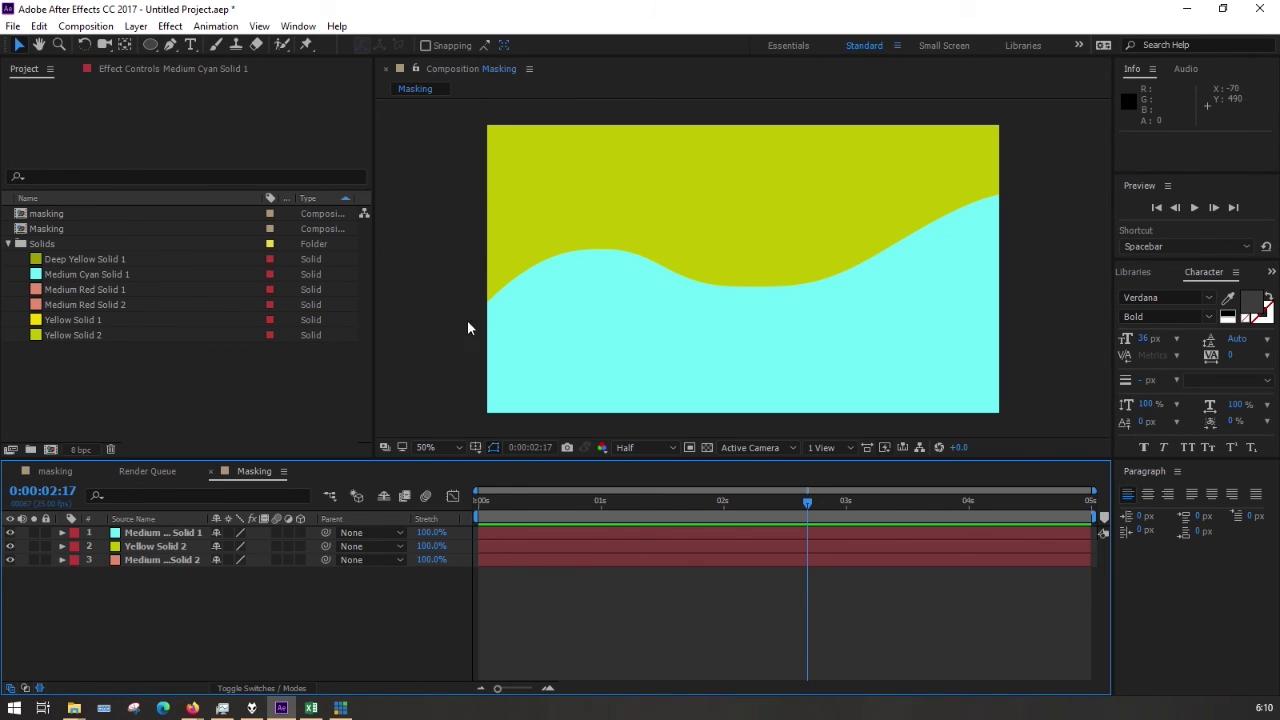
Step: Examine the available shape tools and hide the cyan solid layer
click(152, 46)
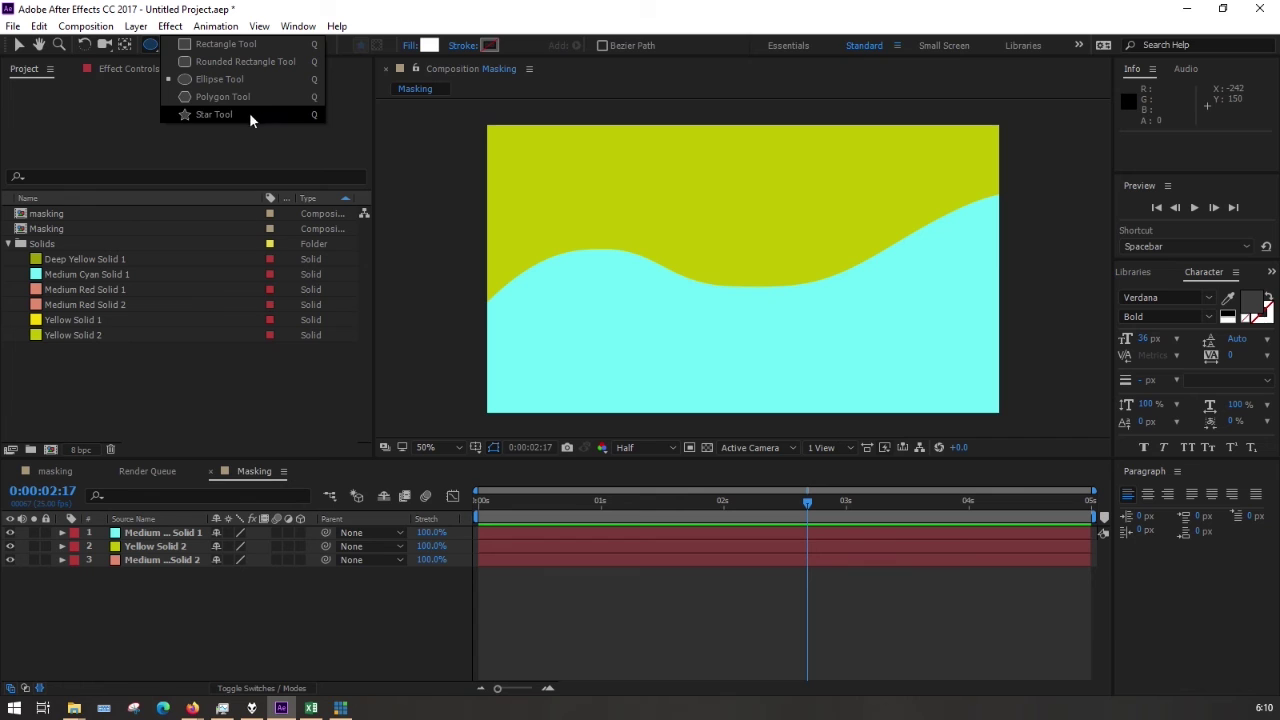
click(11, 536)
click(10, 533)
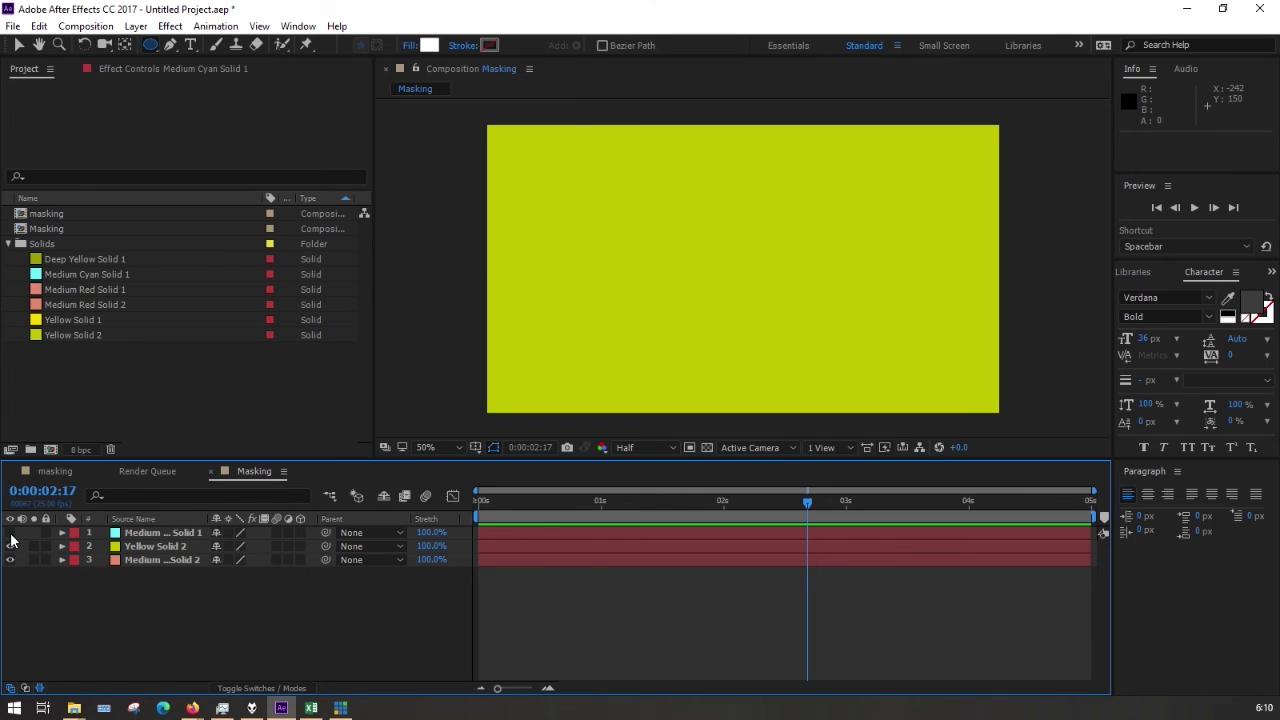
Step: Draw a roughly circular mask about 390 × 356 px on the left half of the yellow solid, reveal its properties, and return to 0:00:00:00
click(157, 547)
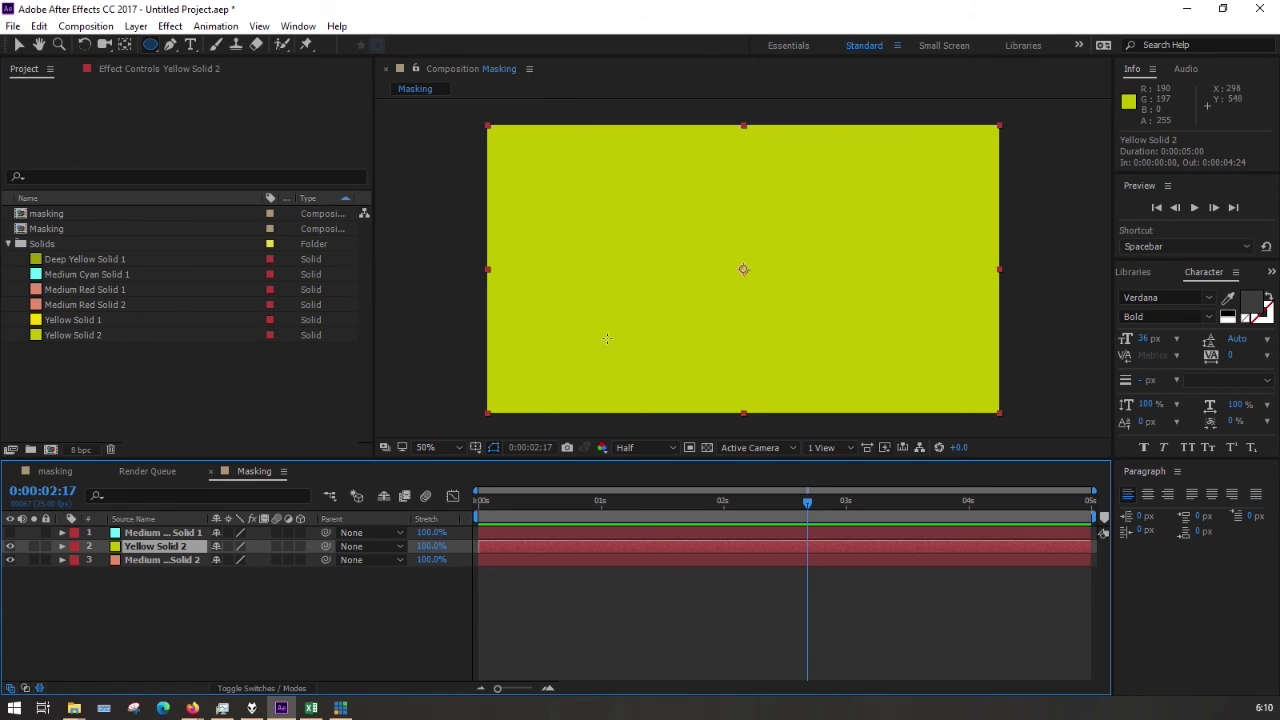
drag(545, 193, 701, 336)
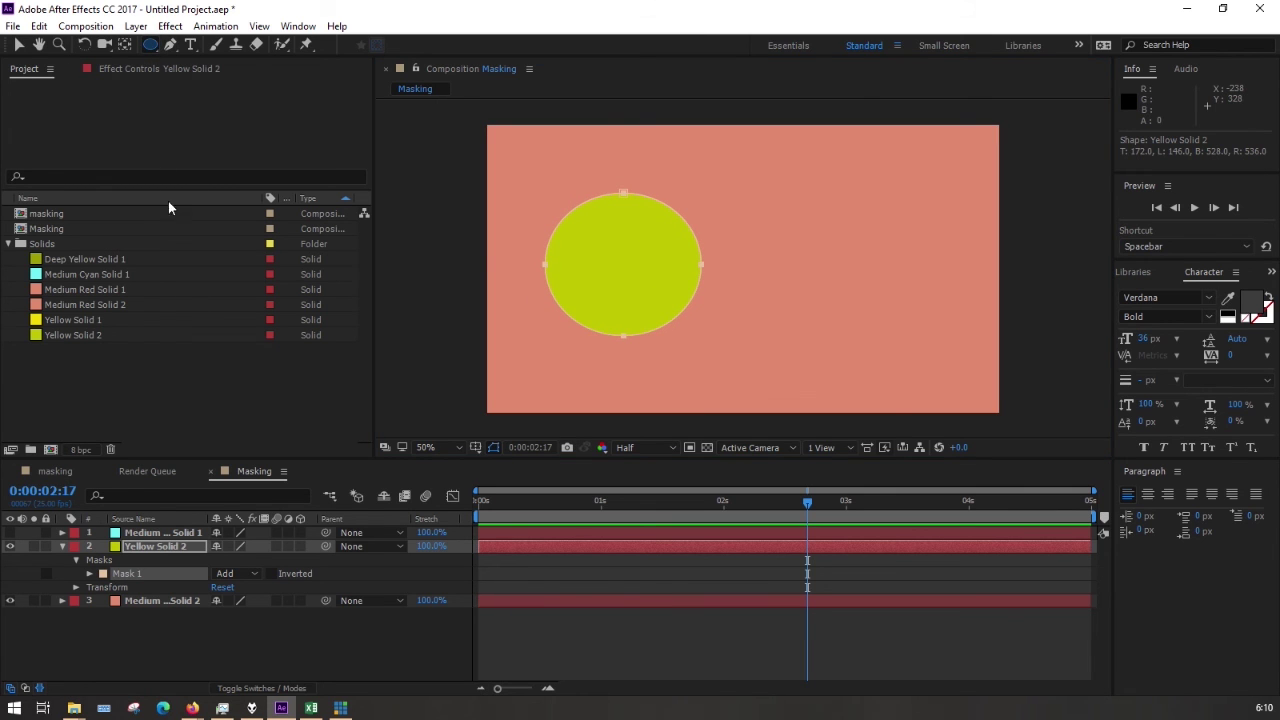
click(210, 408)
click(124, 576)
click(90, 574)
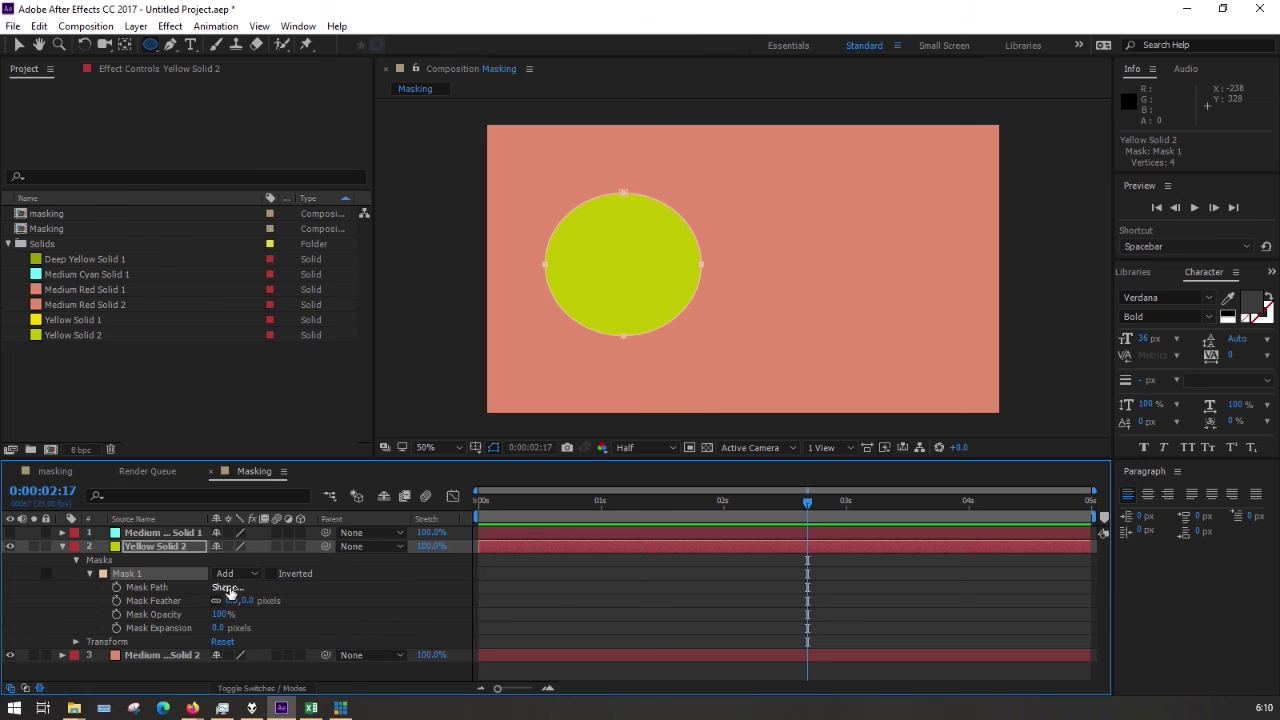
drag(514, 509, 449, 509)
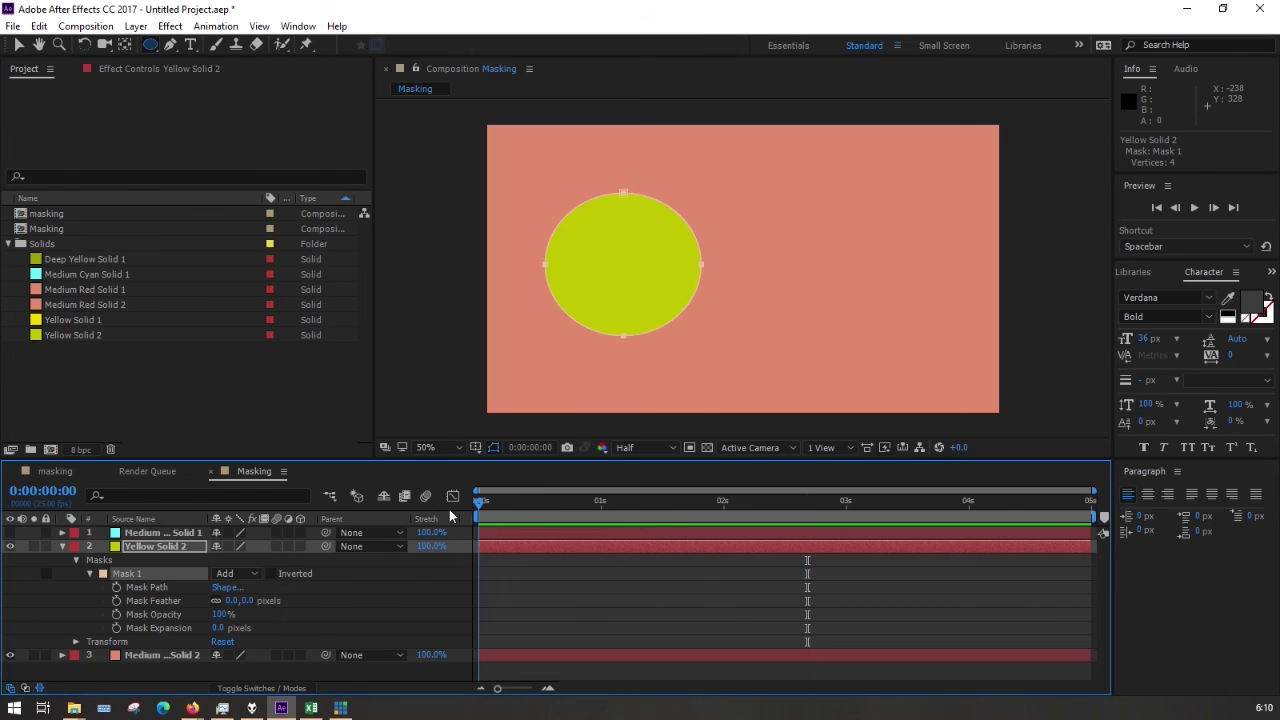
Step: Examine the Reset To shape options in the mask's Mask Shape settings without applying a change
click(224, 588)
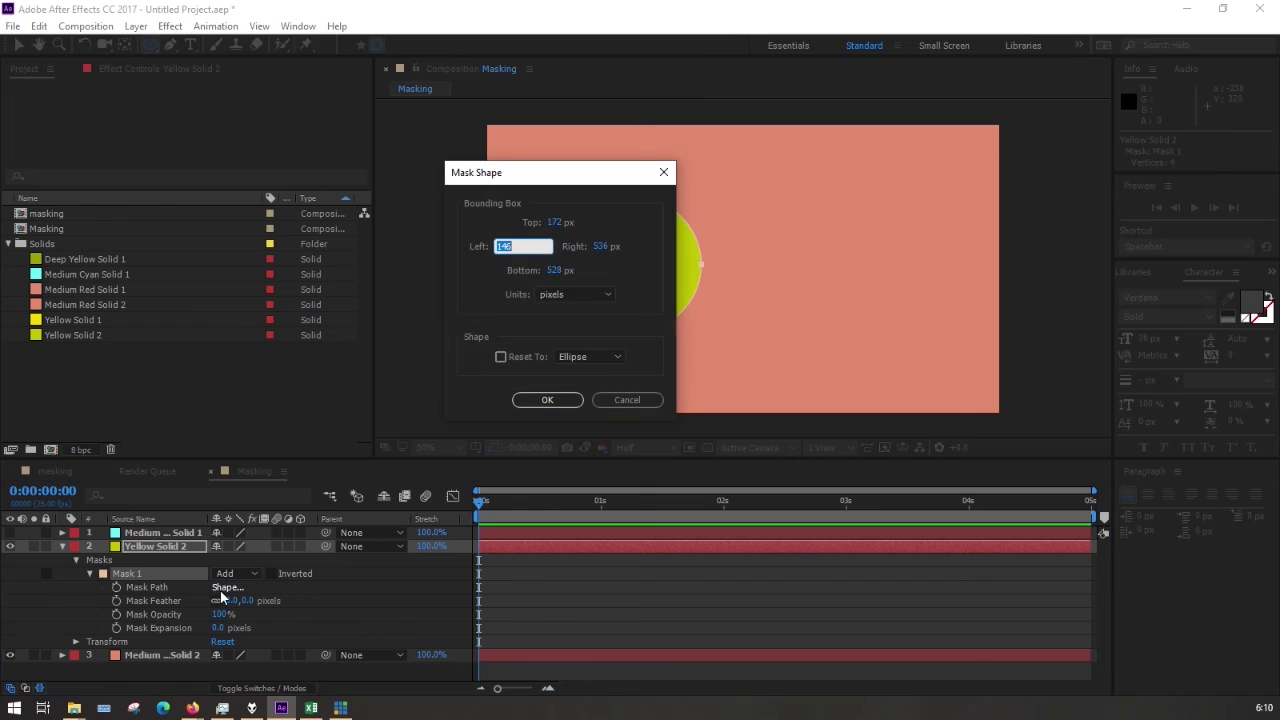
click(507, 357)
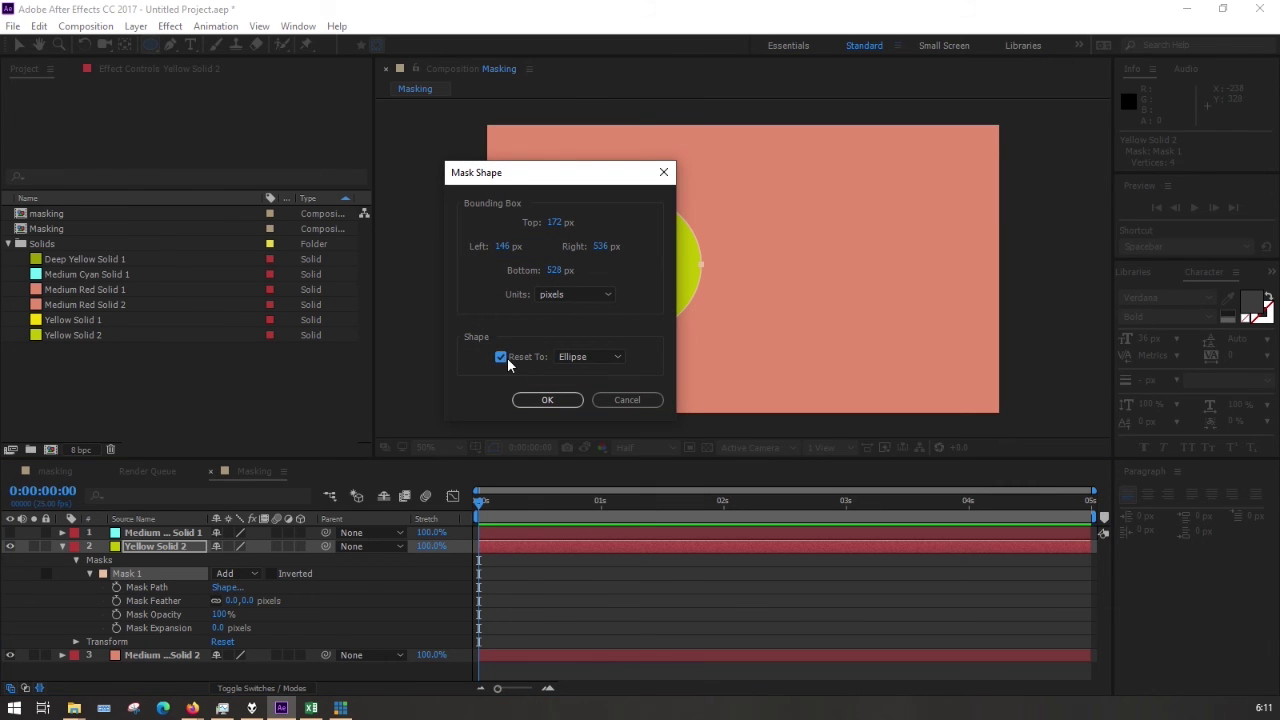
click(602, 359)
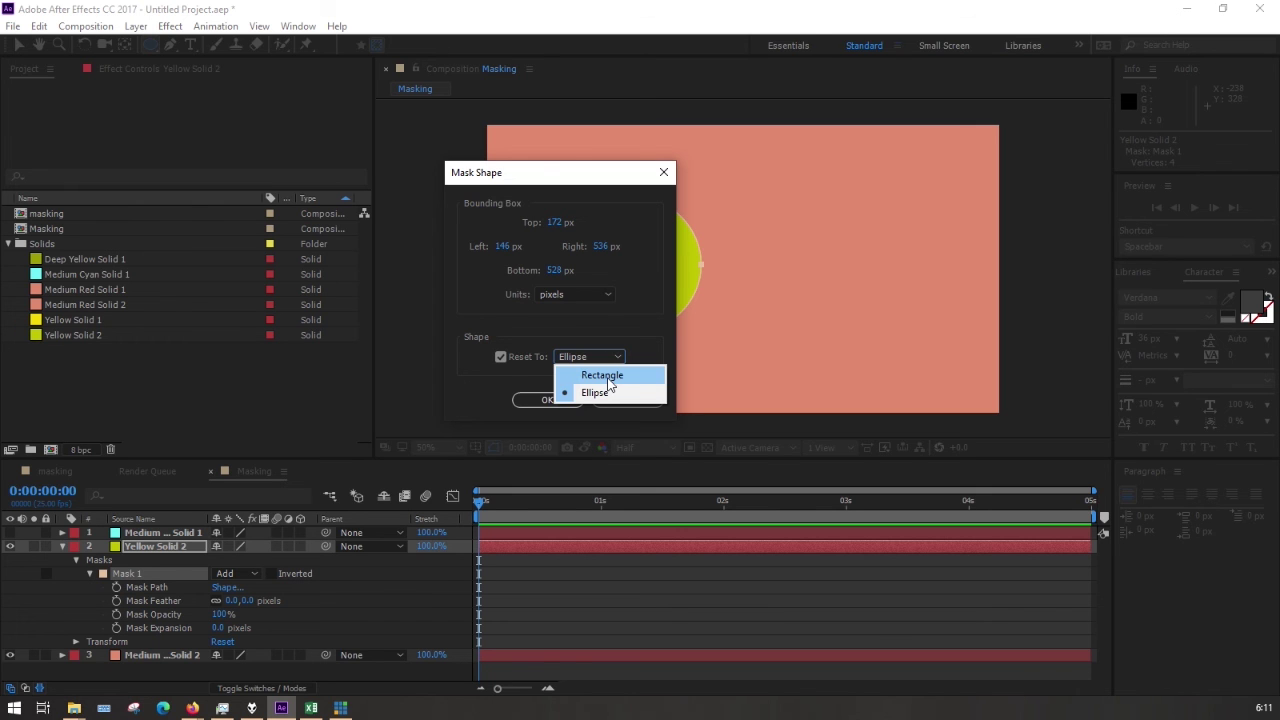
click(664, 173)
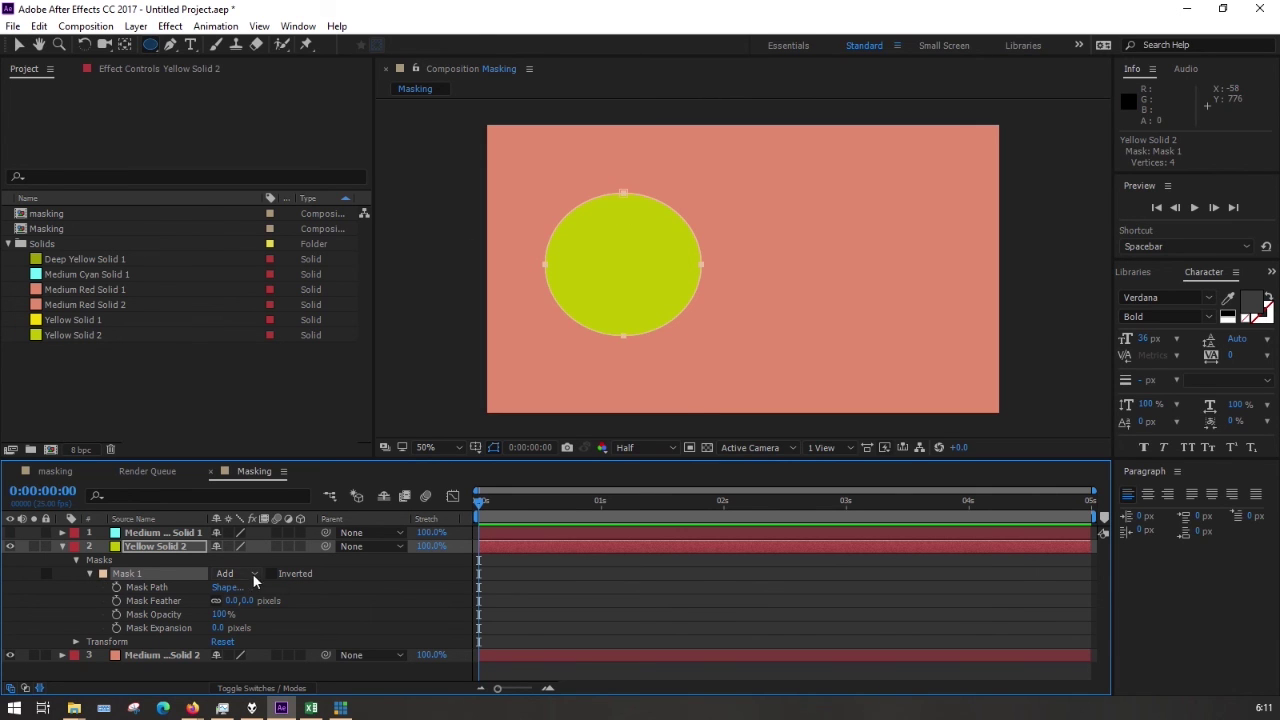
Step: Keyframe the yellow solid's Mask Path at 0:00:00:00 and reset its shape to Rectangle at 0:00:01:00, scrubbing through the morph
click(116, 588)
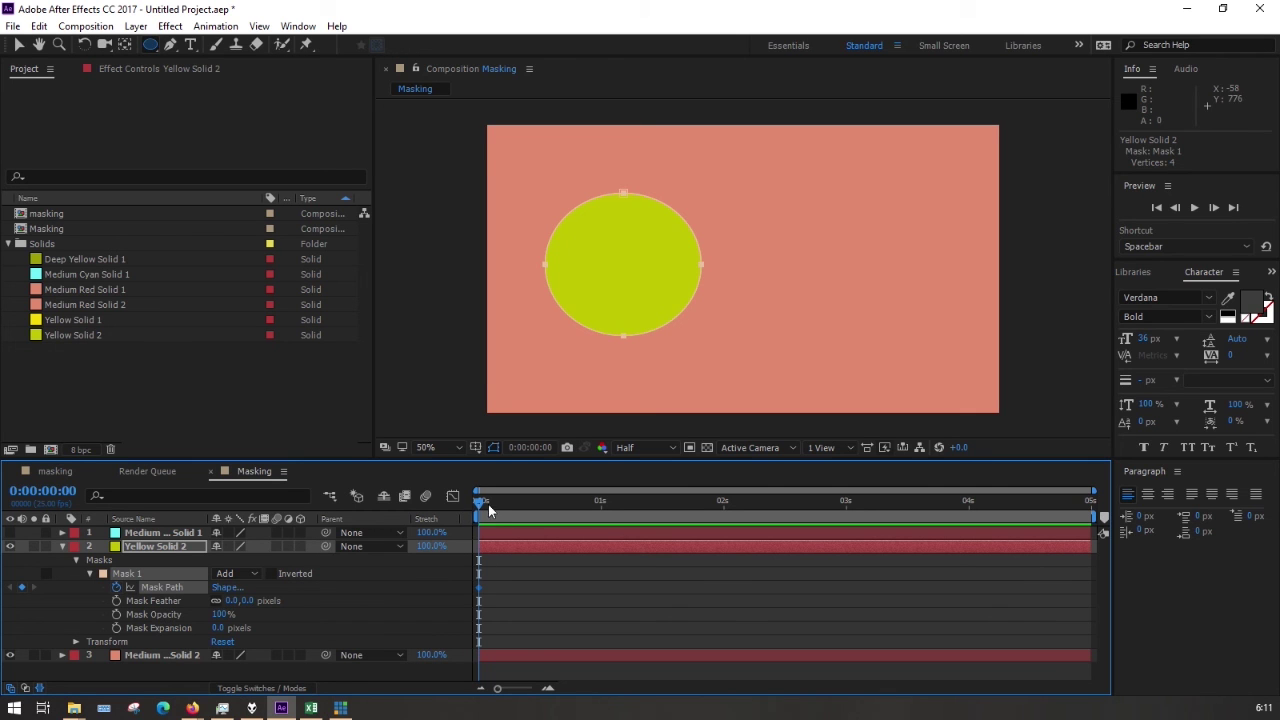
drag(483, 502, 607, 506)
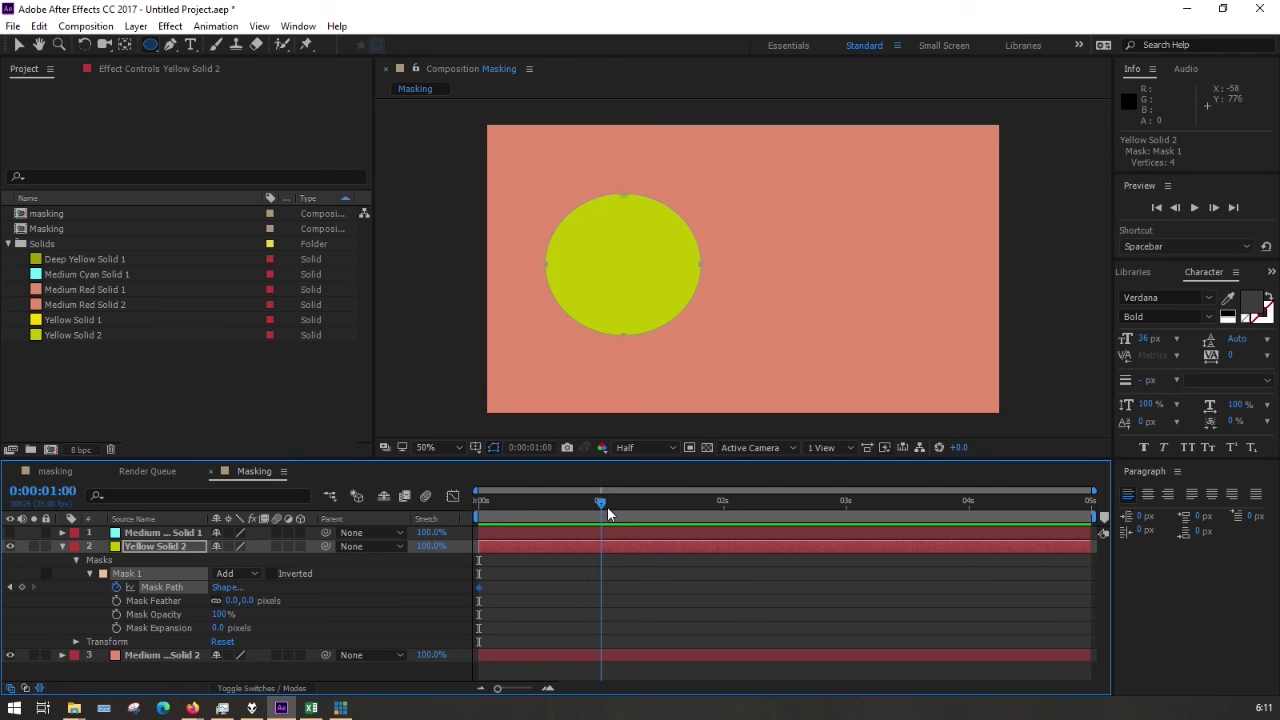
click(226, 588)
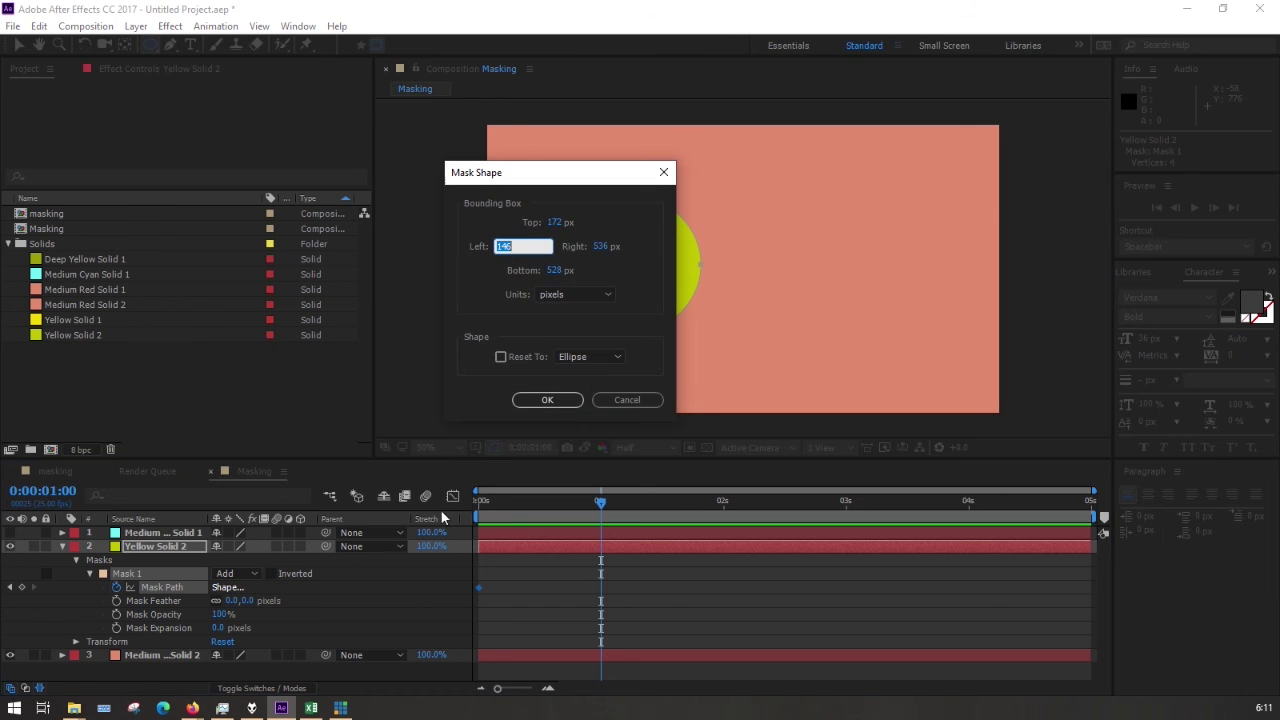
click(530, 357)
click(588, 357)
click(597, 375)
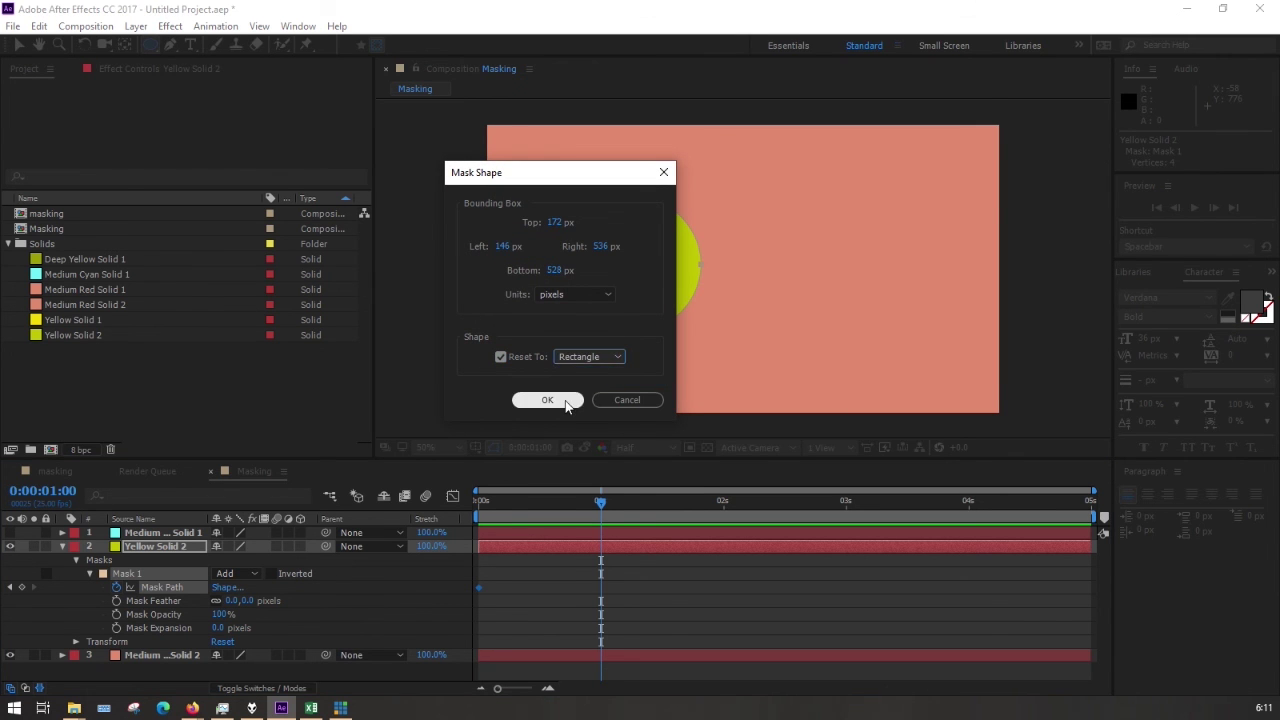
click(565, 400)
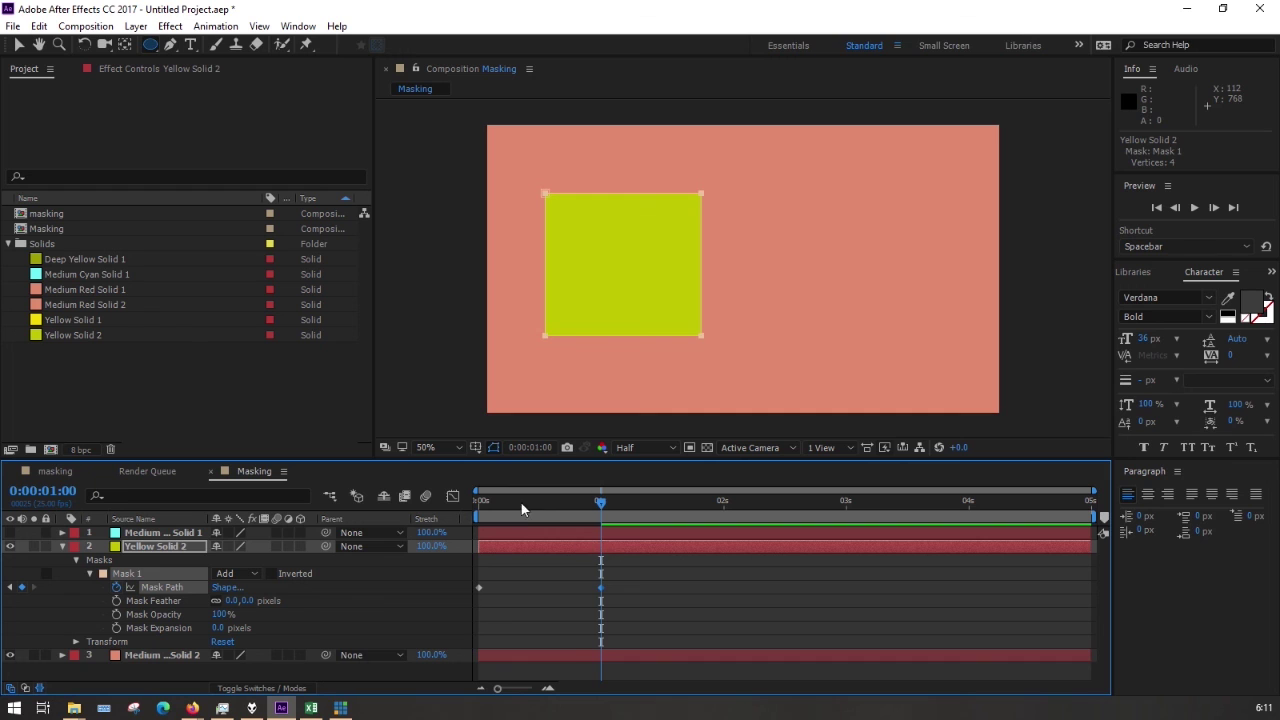
drag(602, 500, 444, 540)
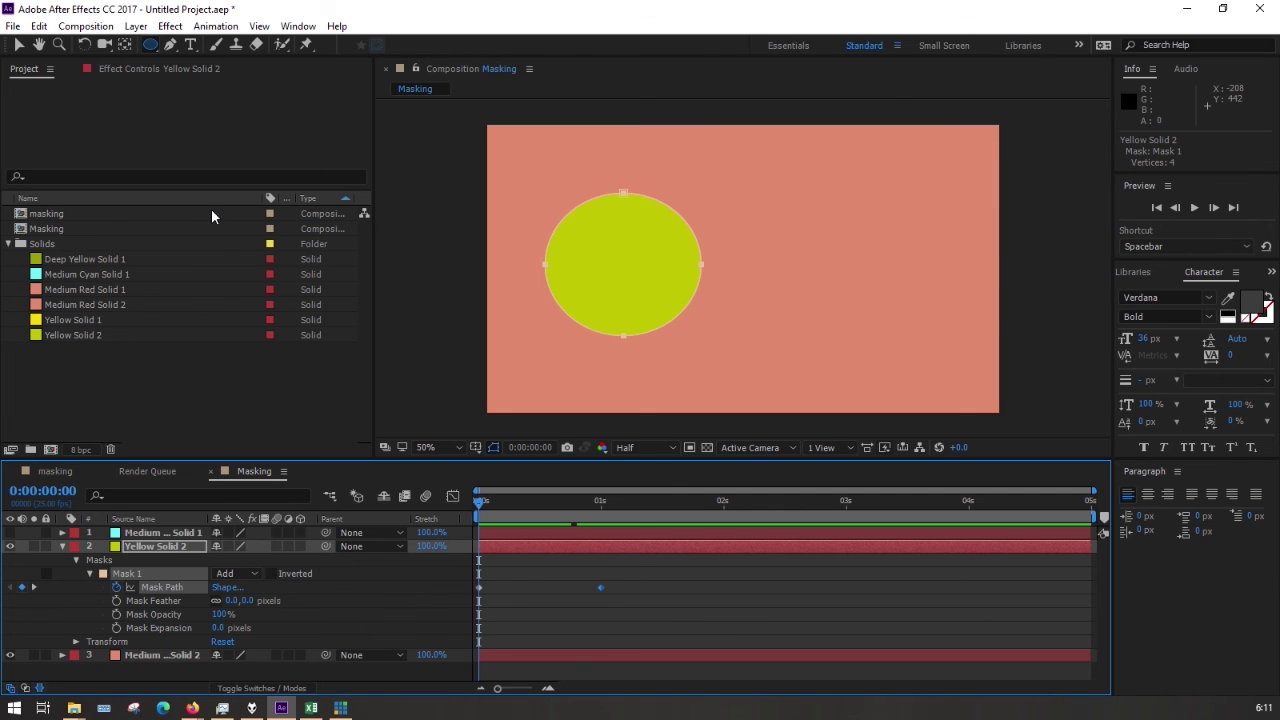
Step: Move the masked yellow solid to the right, to position 1178, 356, and preview the circle-to-rectangle morph
click(18, 44)
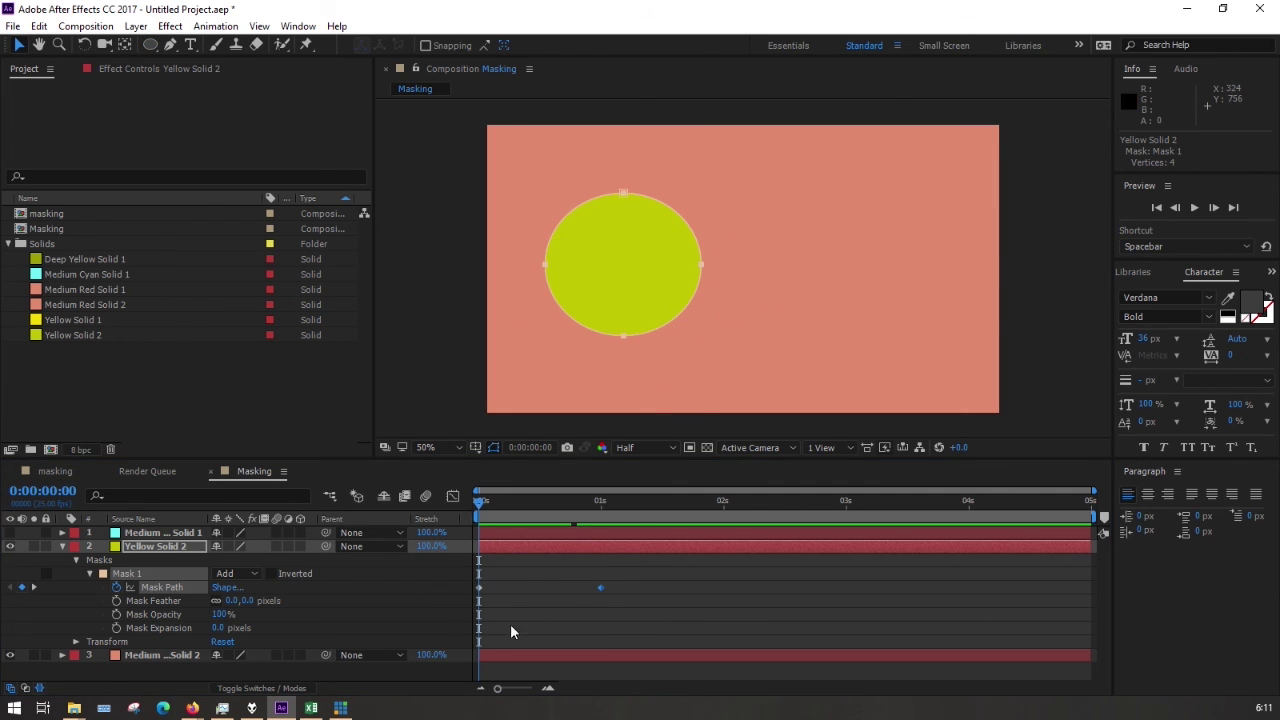
drag(604, 305, 650, 309)
click(650, 309)
drag(607, 245, 822, 245)
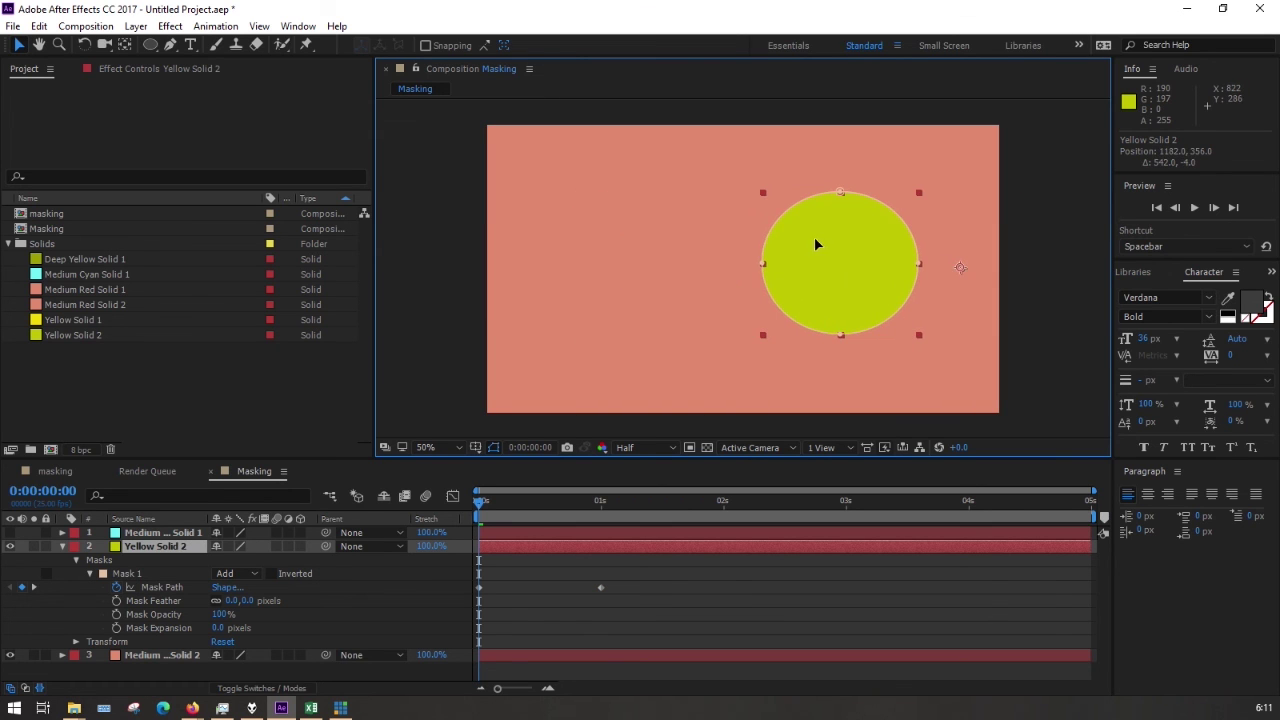
click(477, 530)
key(space)
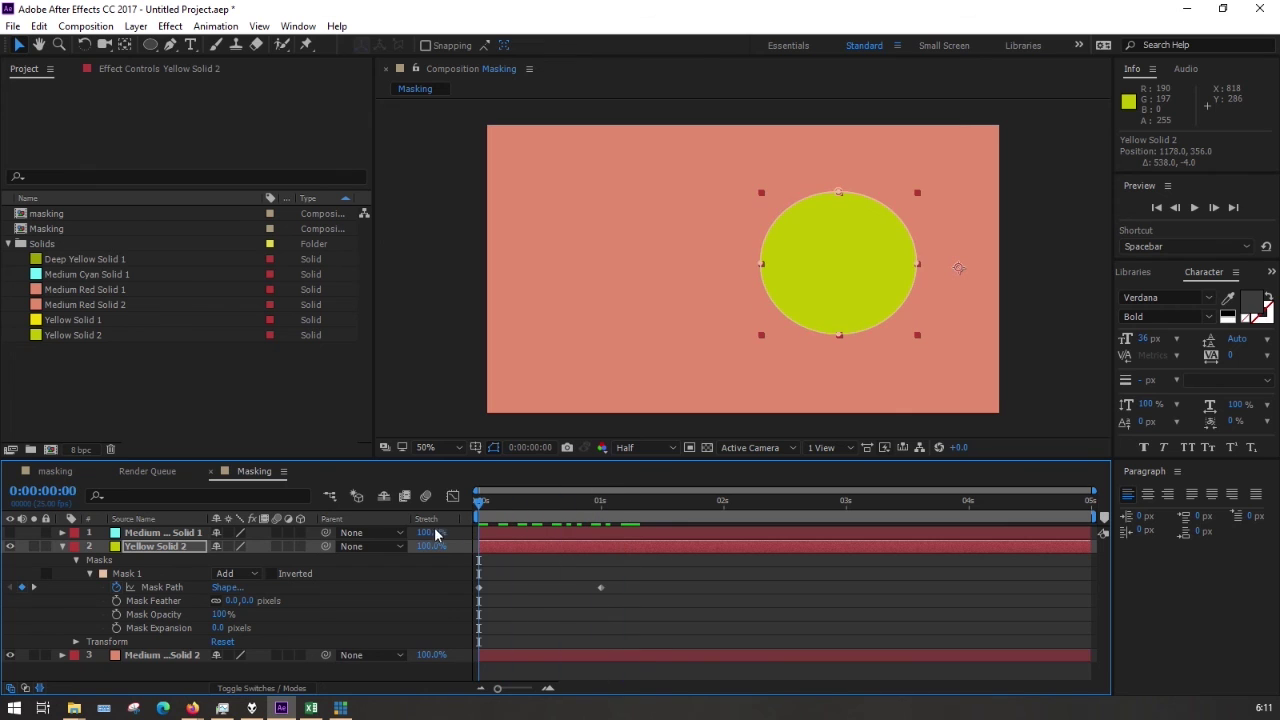
key(space)
key(space)
key(space)
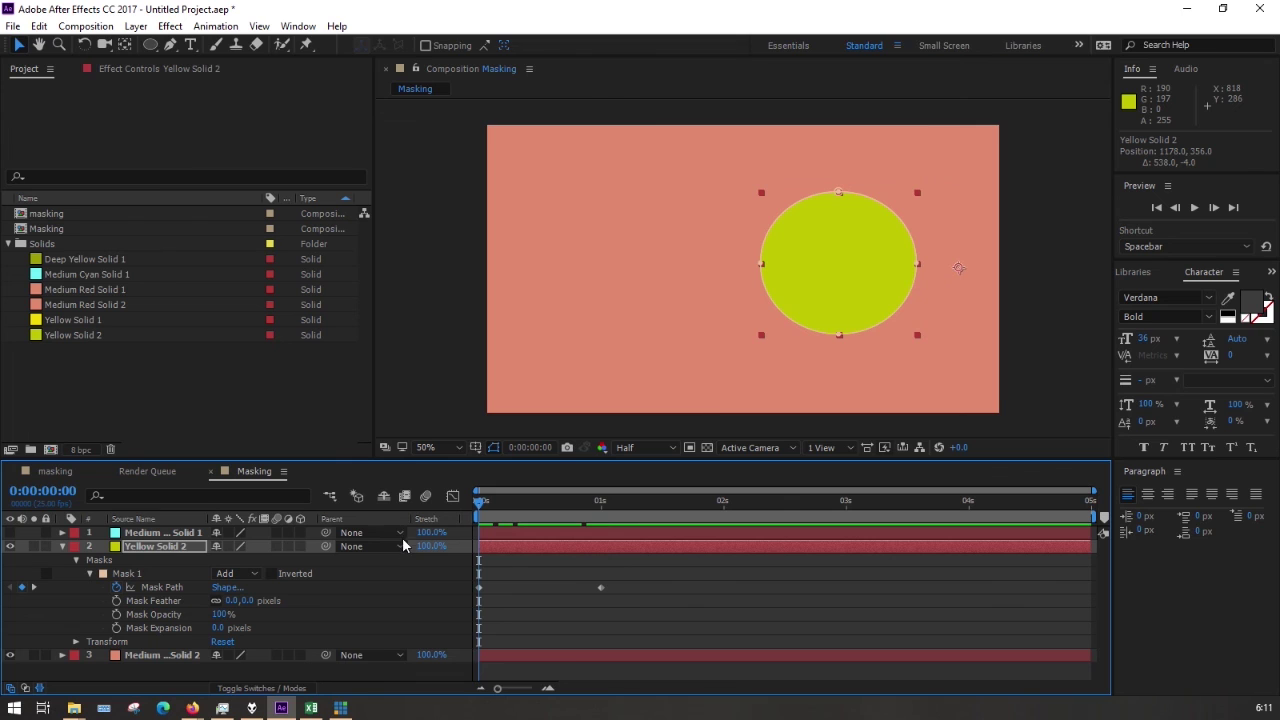
Step: Clear the Mask Path keyframes, set a fresh one at 0:00:00:00, and move the yellow circle near the composition's centre, at position 948, 360
click(117, 588)
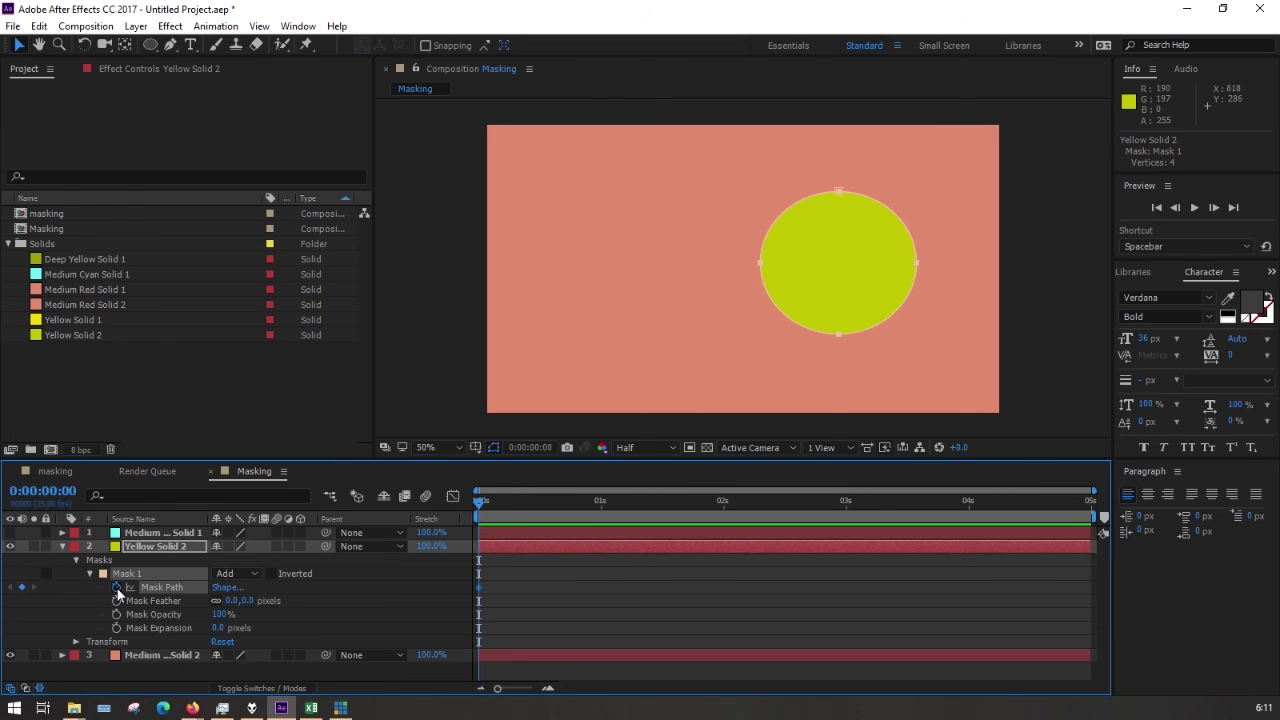
drag(832, 281, 764, 286)
drag(830, 224, 746, 230)
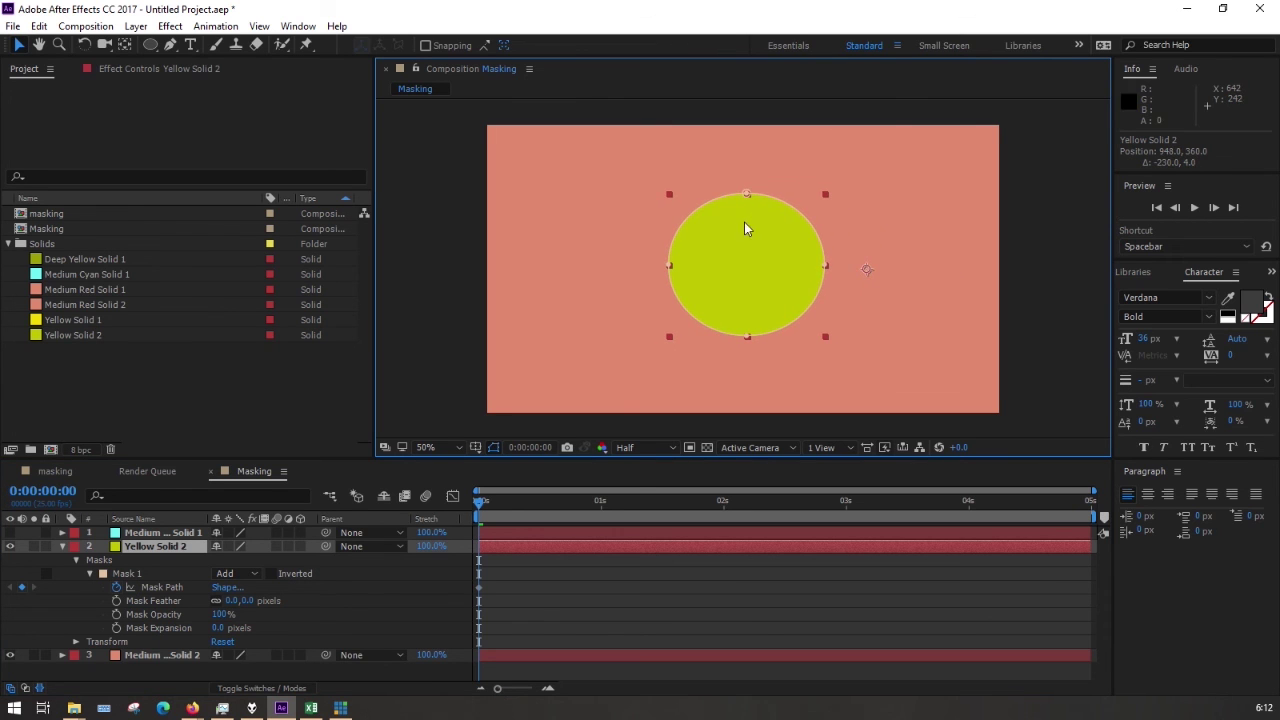
Step: At 0:00:00:13, pull the circle mask's top vertex down past its middle to form a crescent-like bowl
click(503, 501)
drag(506, 505, 546, 512)
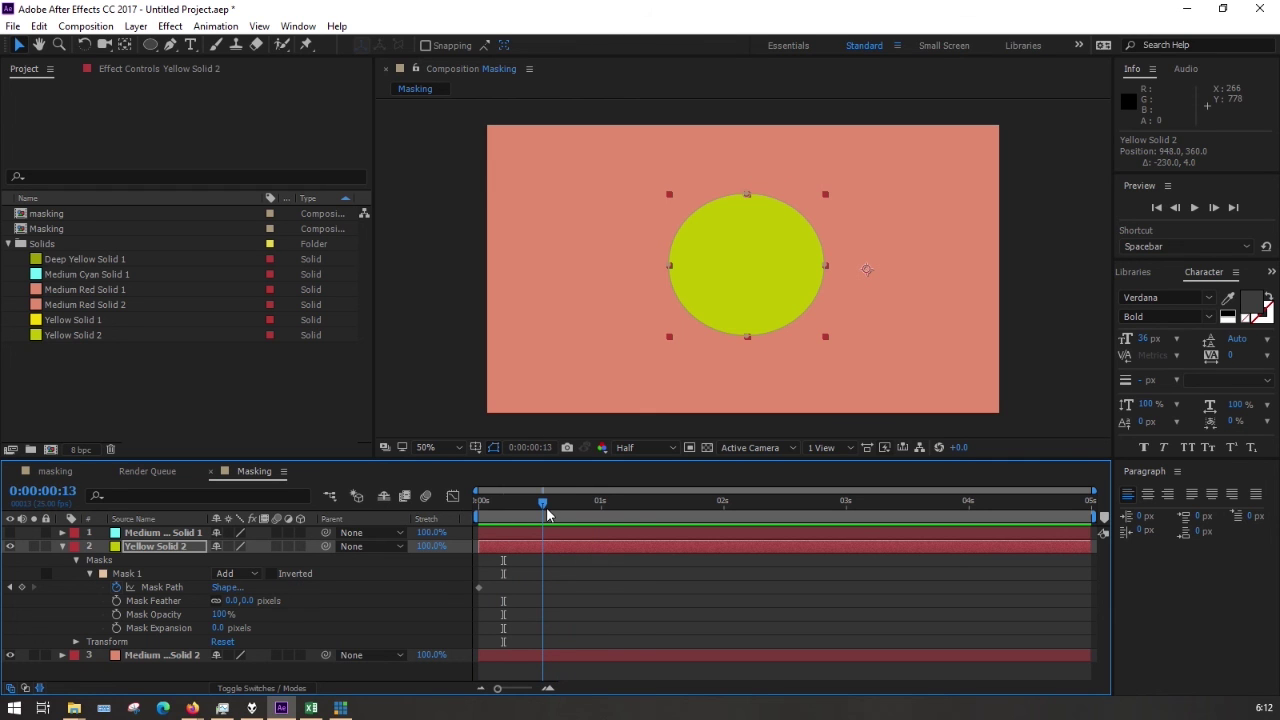
click(758, 218)
click(747, 194)
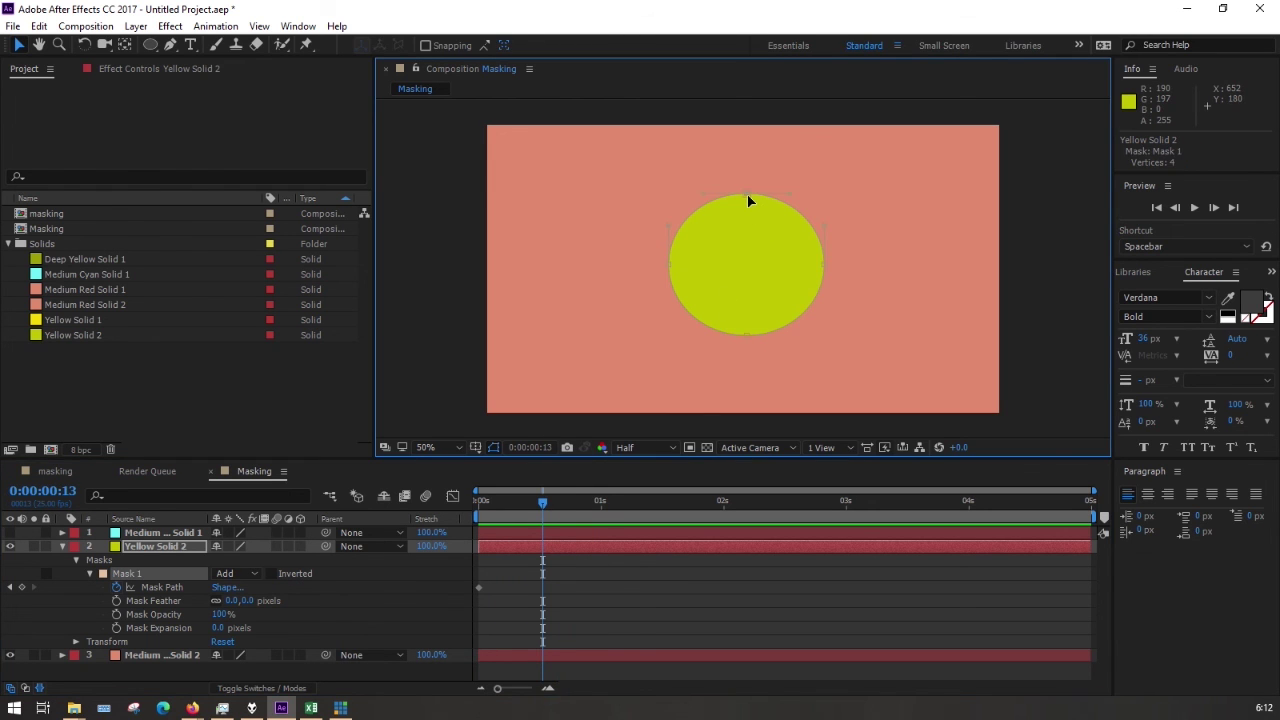
drag(746, 190, 747, 271)
Step: Pull the mask's top vertex up into an egg shape at 0:00:01:04 and down to a shallow dip at 0:00:01:12
drag(543, 503, 621, 510)
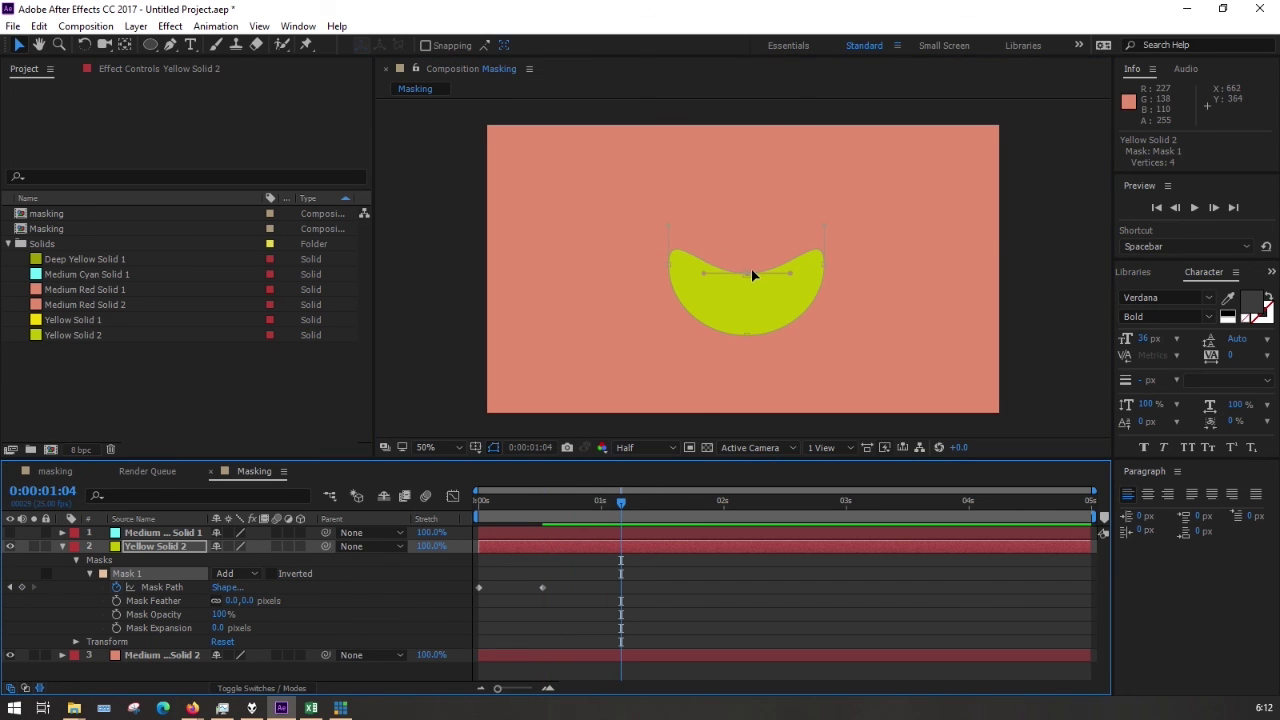
drag(751, 277, 742, 153)
drag(625, 503, 660, 506)
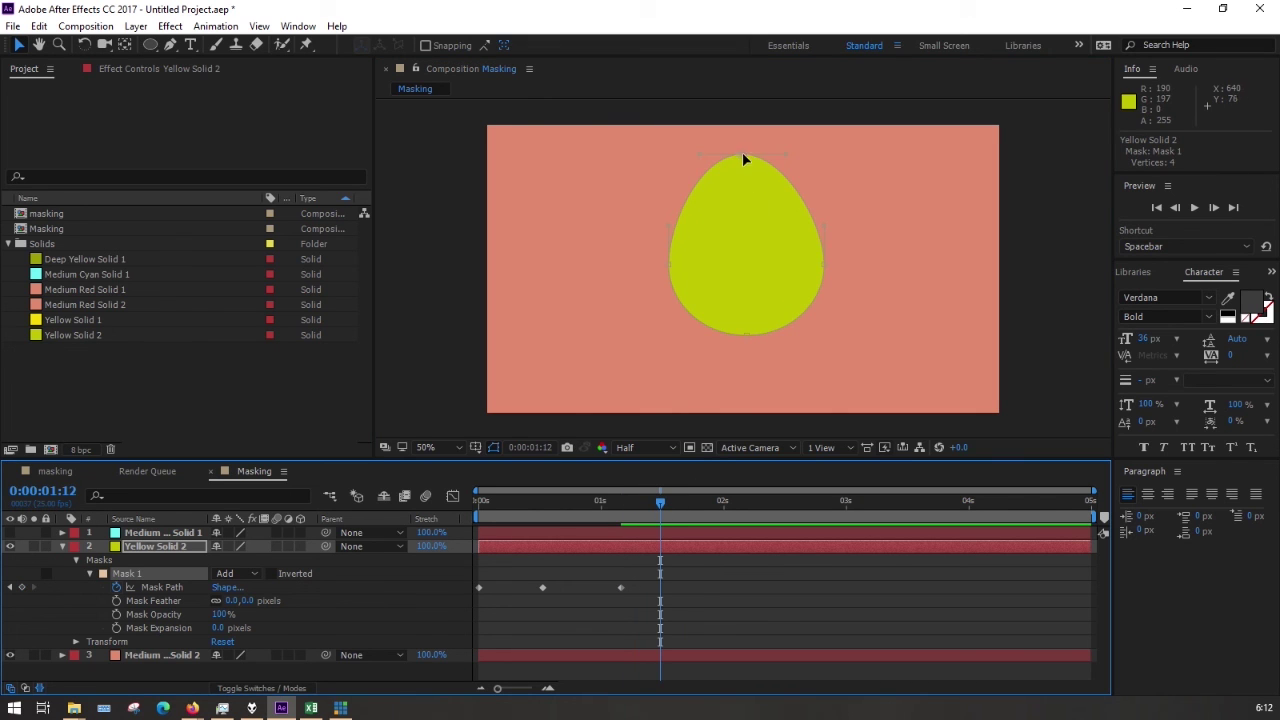
mouse_move(750, 232)
mouse_down()
mouse_move(749, 259)
mouse_move(741, 209)
mouse_move(744, 254)
mouse_move(743, 241)
mouse_up()
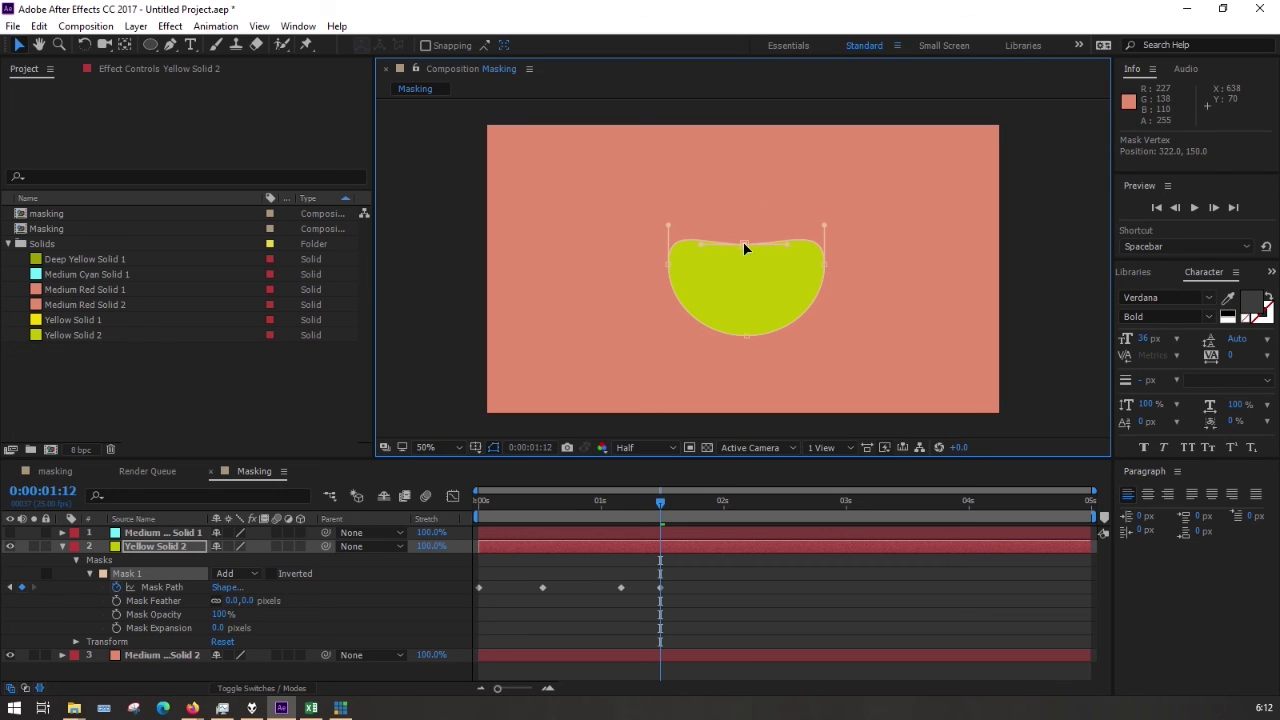
Step: Raise the mask's top vertex slightly at 0:00:01:14 and back to the full circle outline at 0:00:01:17
drag(661, 499, 673, 500)
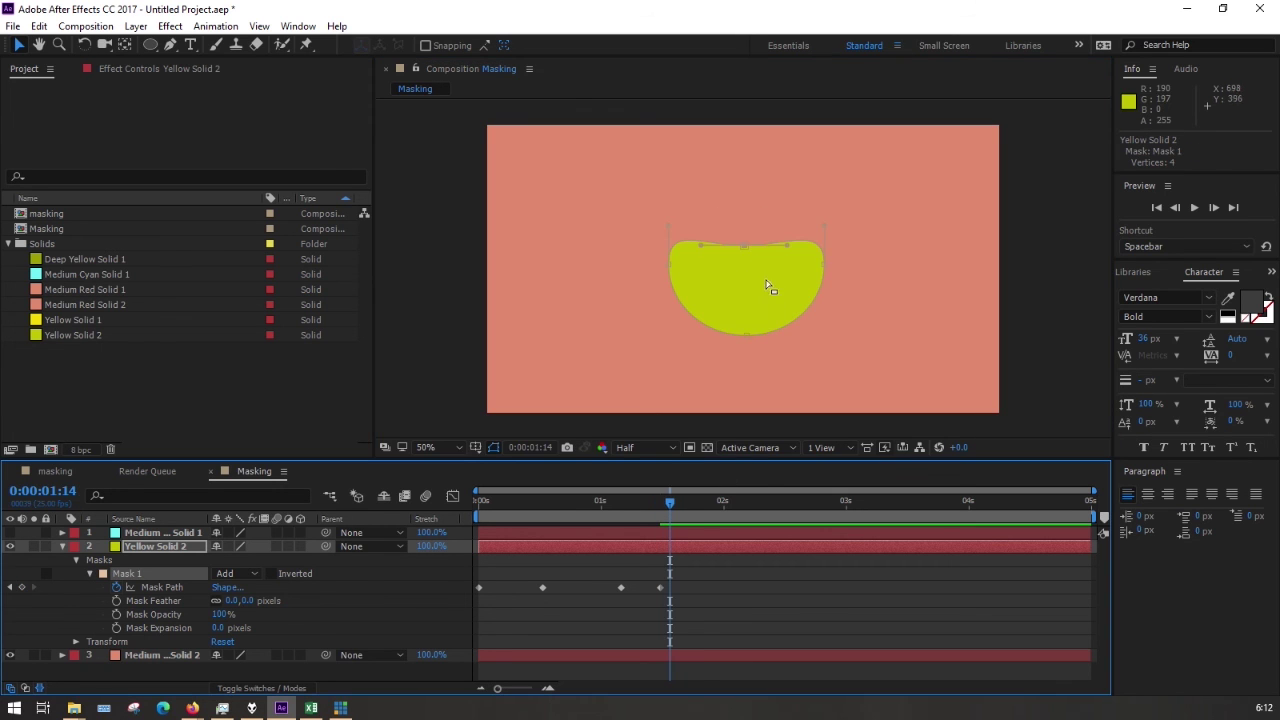
drag(745, 245, 743, 223)
drag(671, 505, 684, 506)
drag(742, 232, 742, 190)
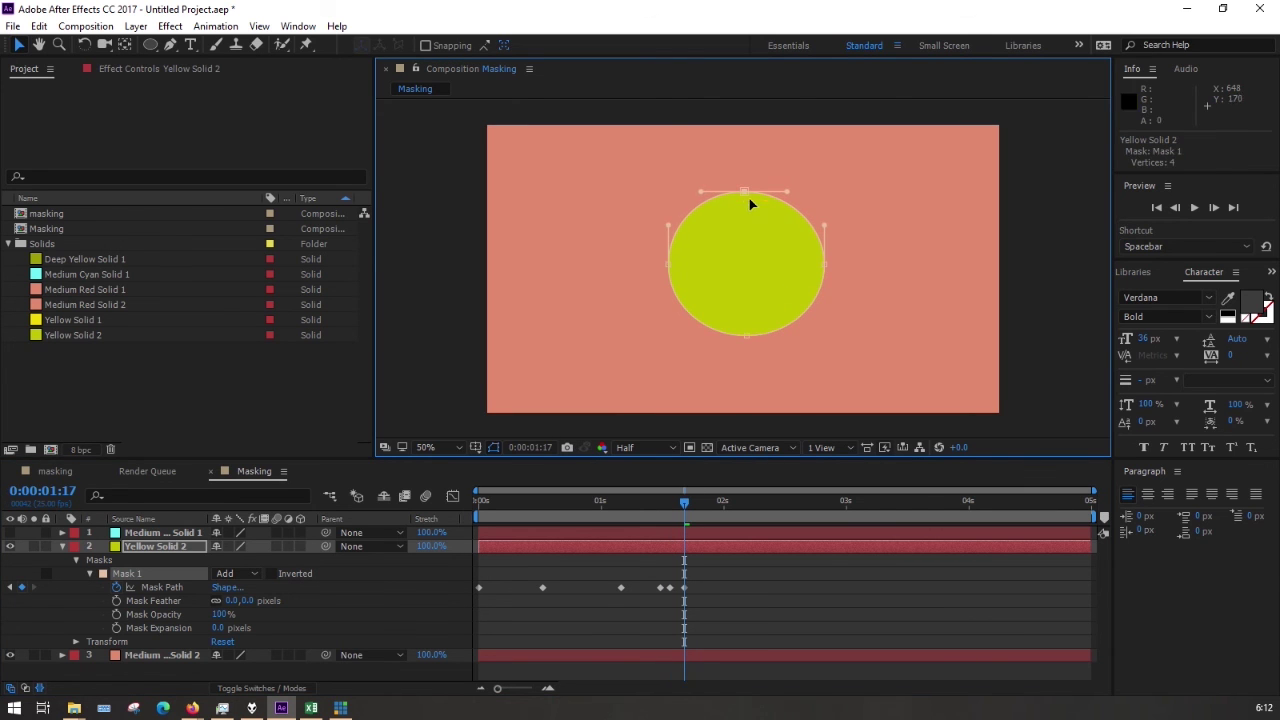
Step: Deselect the yellow solid and preview the Mask Path animation from the start of the composition
click(1036, 332)
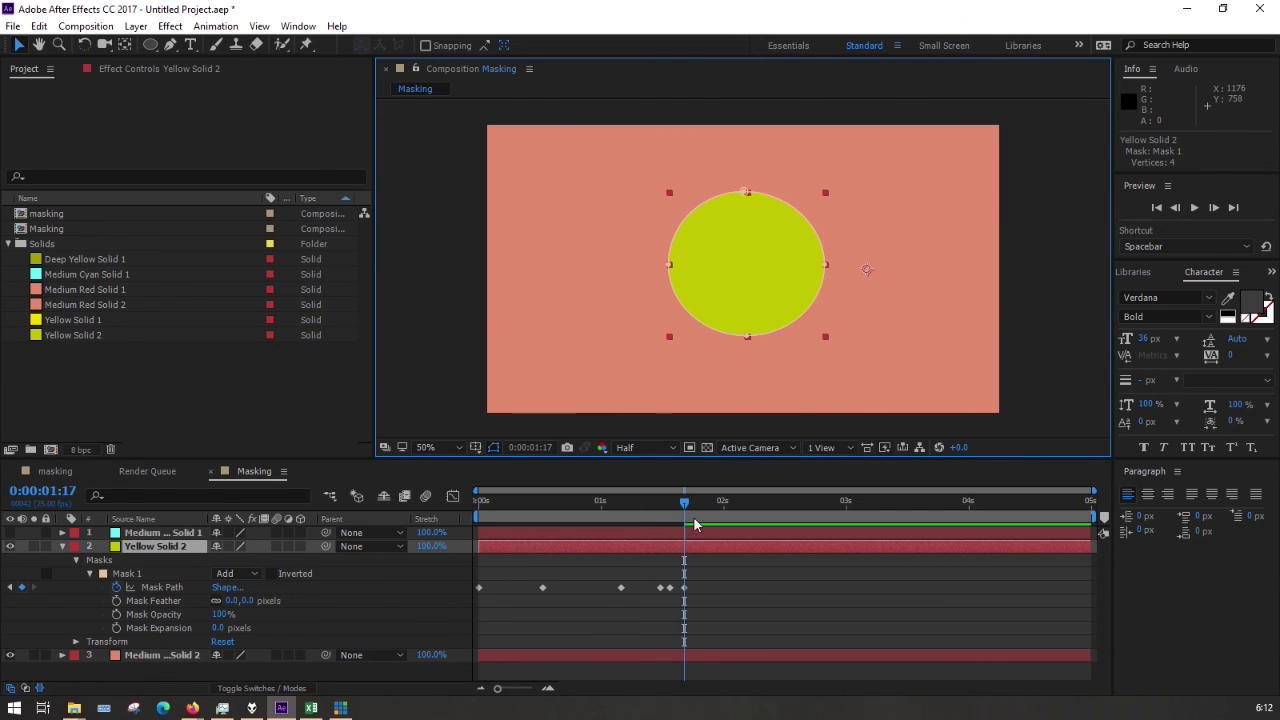
key(space)
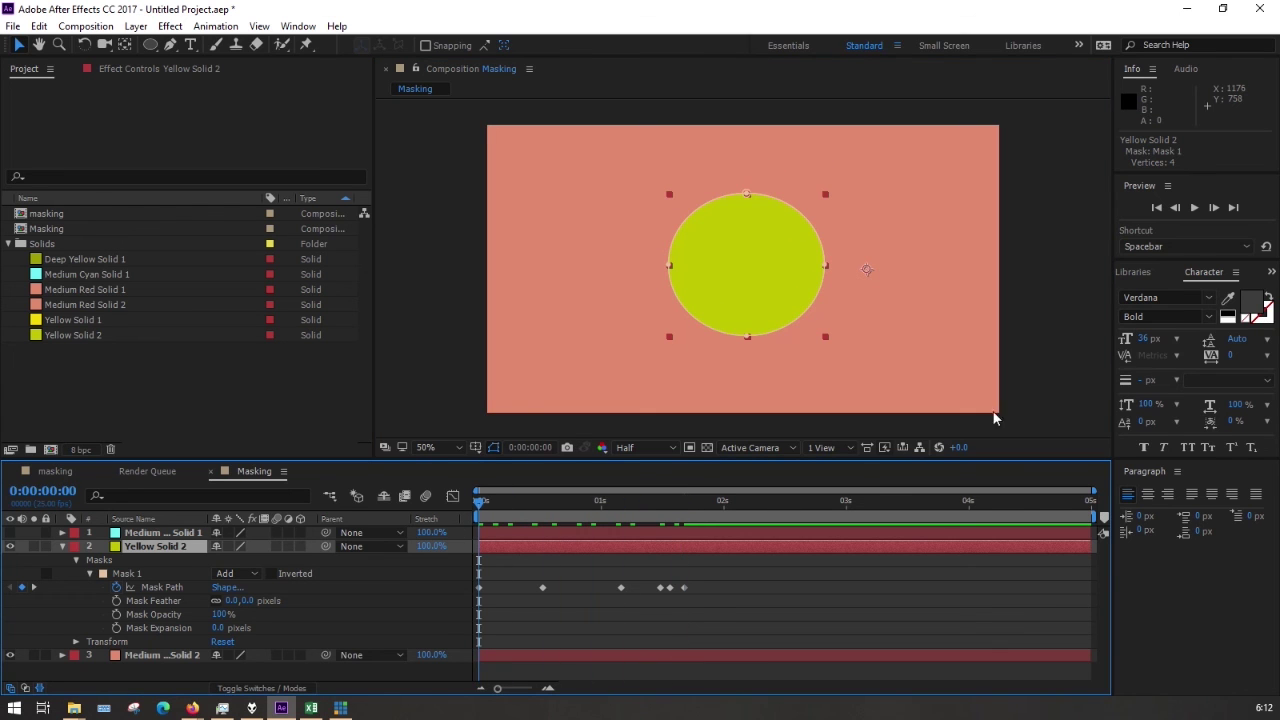
click(1051, 333)
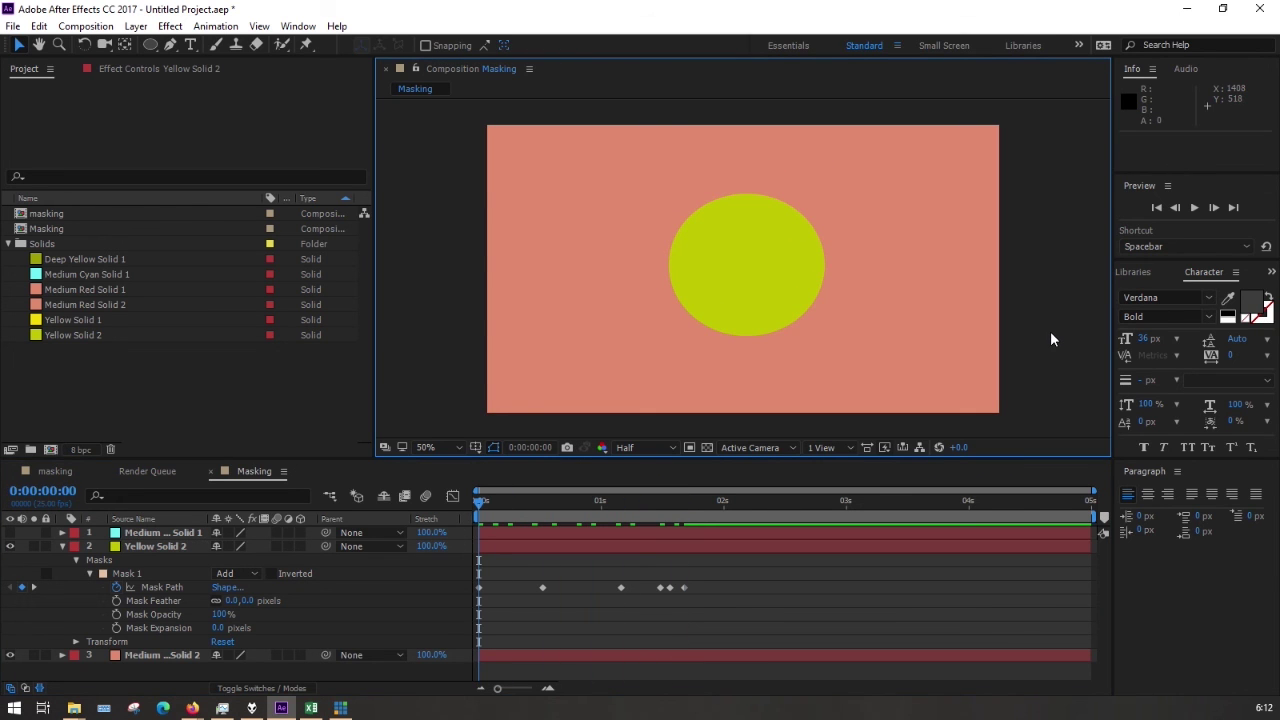
key(space)
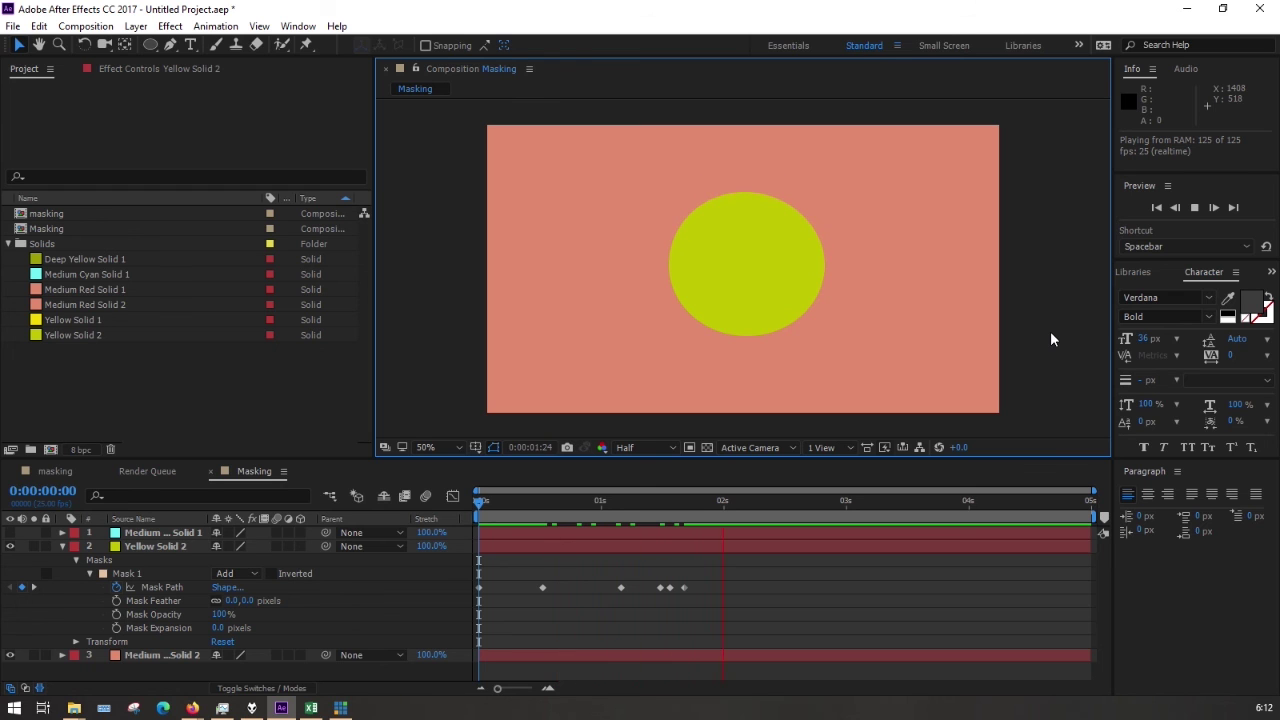
click(1052, 331)
drag(598, 503, 465, 520)
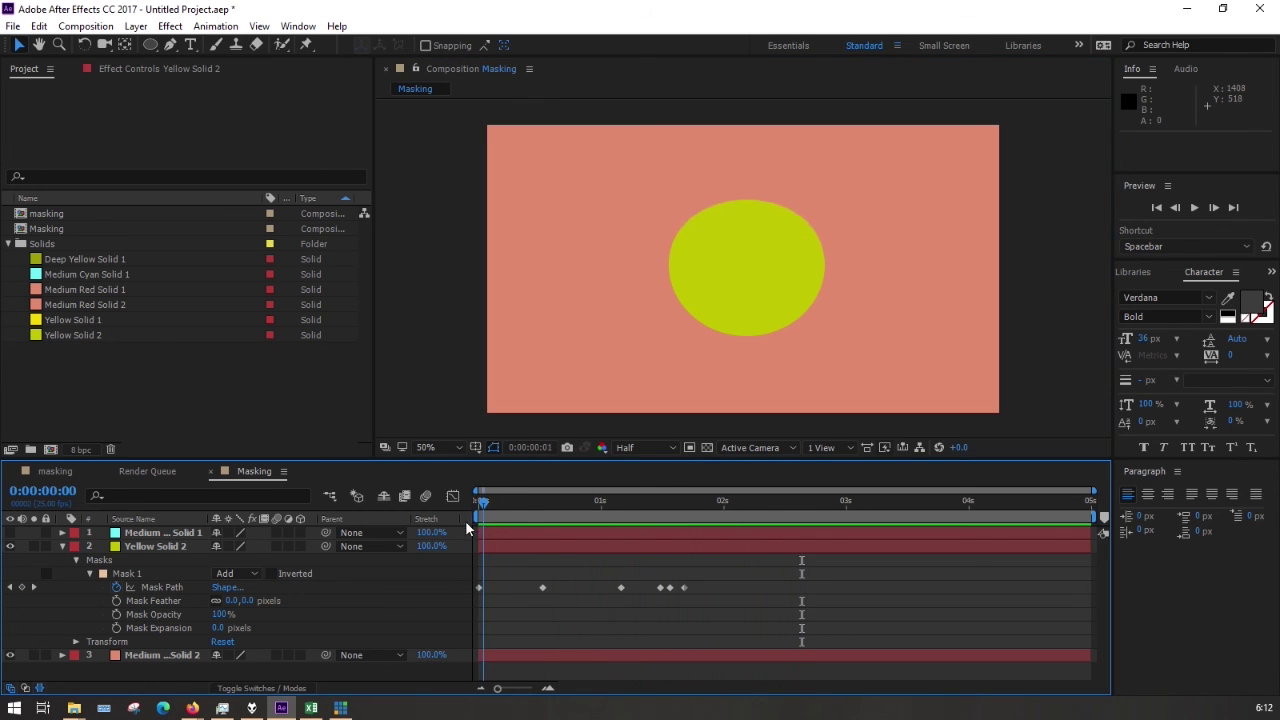
key(space)
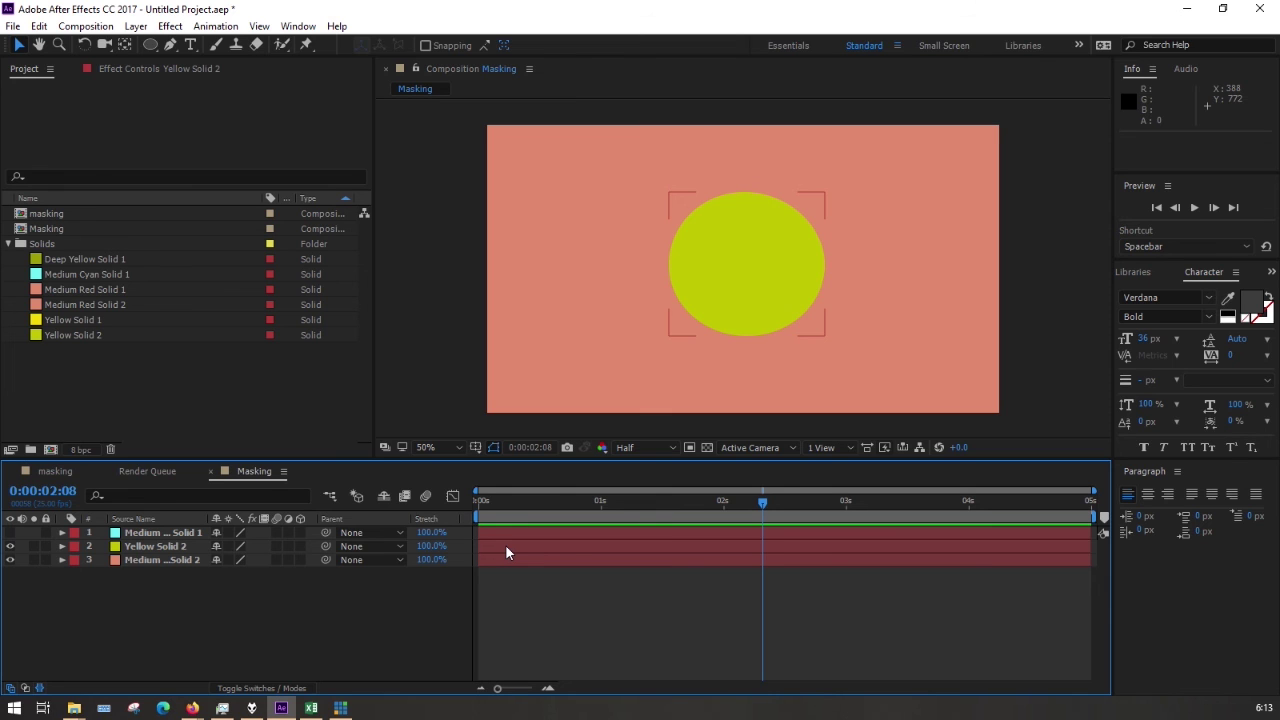
click(401, 374)
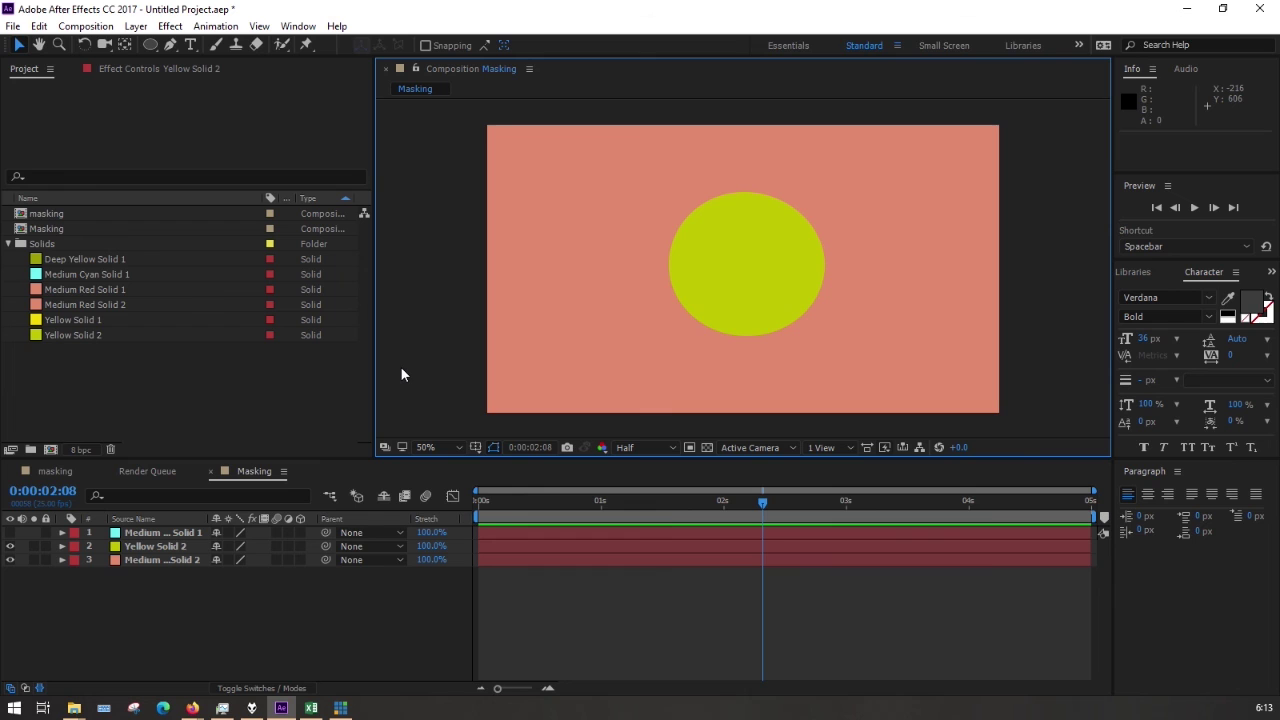